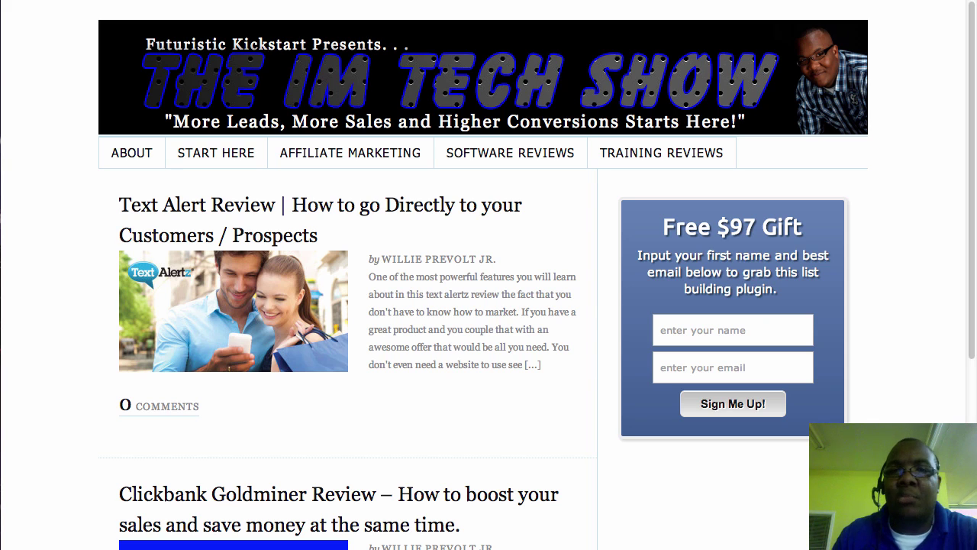
Switch from the blog past the OptimizePress 1 help center to the OptimizePress sales page
key("ctrl+Tab")
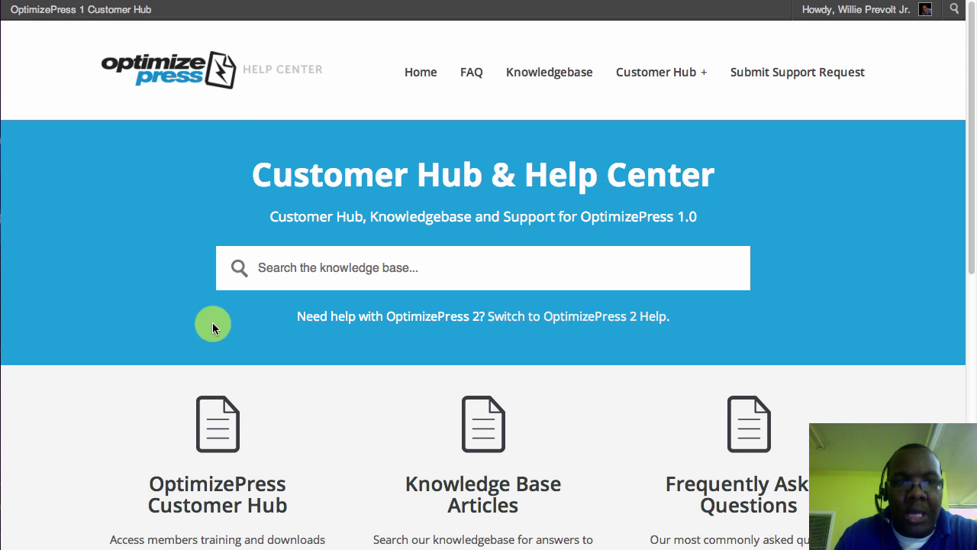
mouse_move(963, 53)
left_mouse_down()
mouse_move(963, 391)
mouse_move(953, 137)
mouse_move(962, 59)
left_mouse_up()
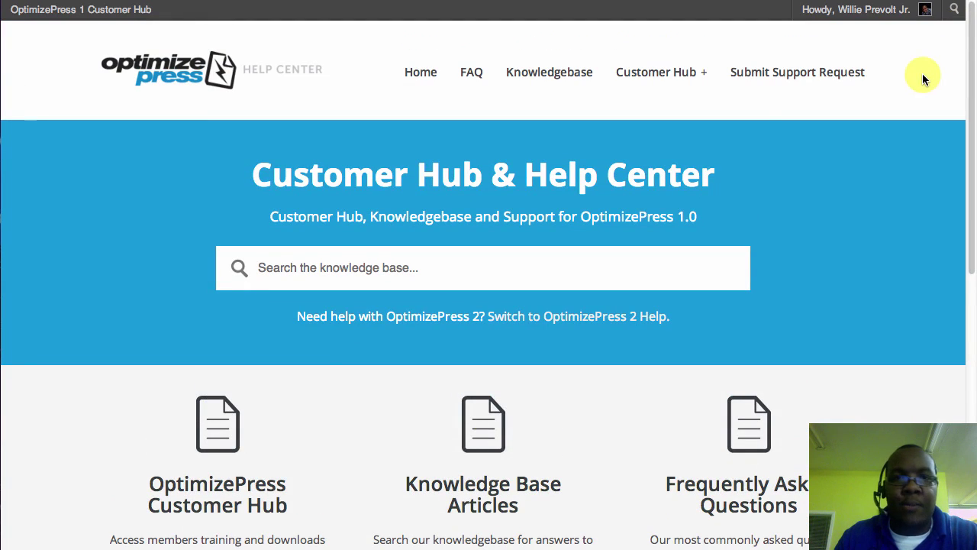
key("ctrl+Tab")
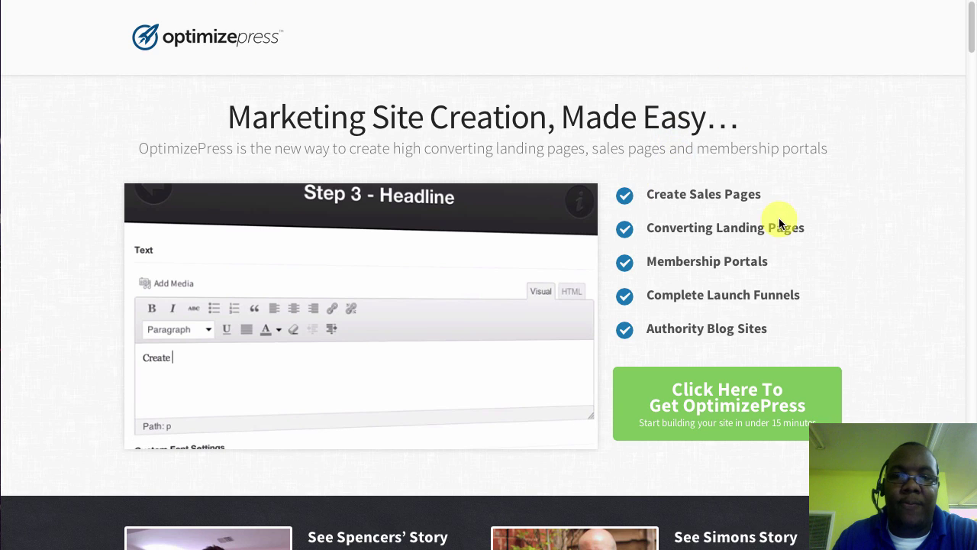
Examine the OptimizePress sales page from its feature list through integrations to the FAQ section, and return to its opening section
scroll(439, 469, "down", 3)
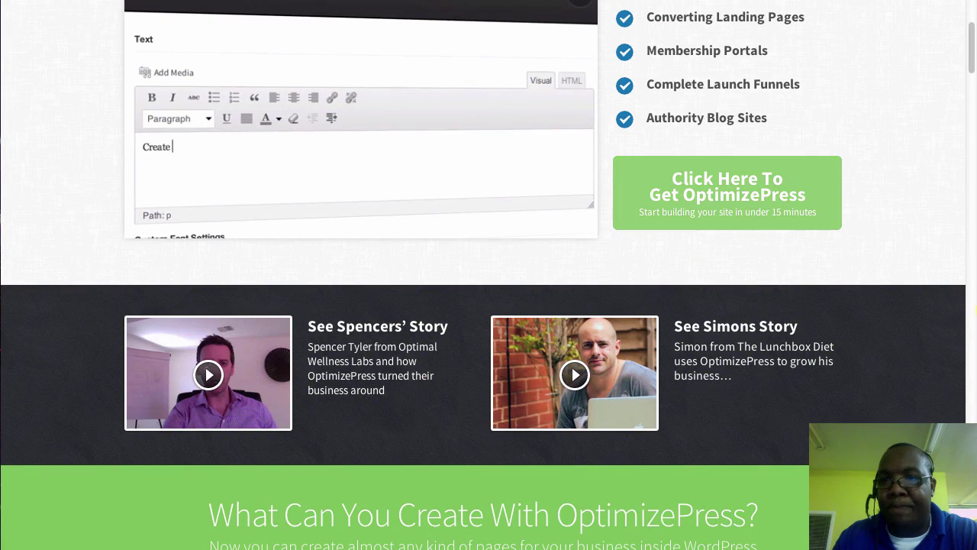
scroll(748, 219, "up", 3)
scroll(752, 256, "down", 12)
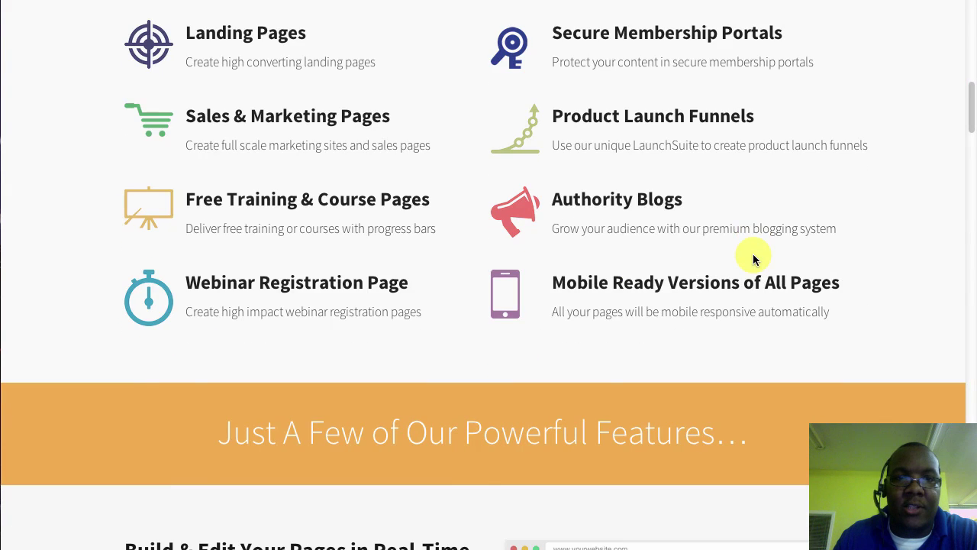
scroll(752, 259, "up", 1)
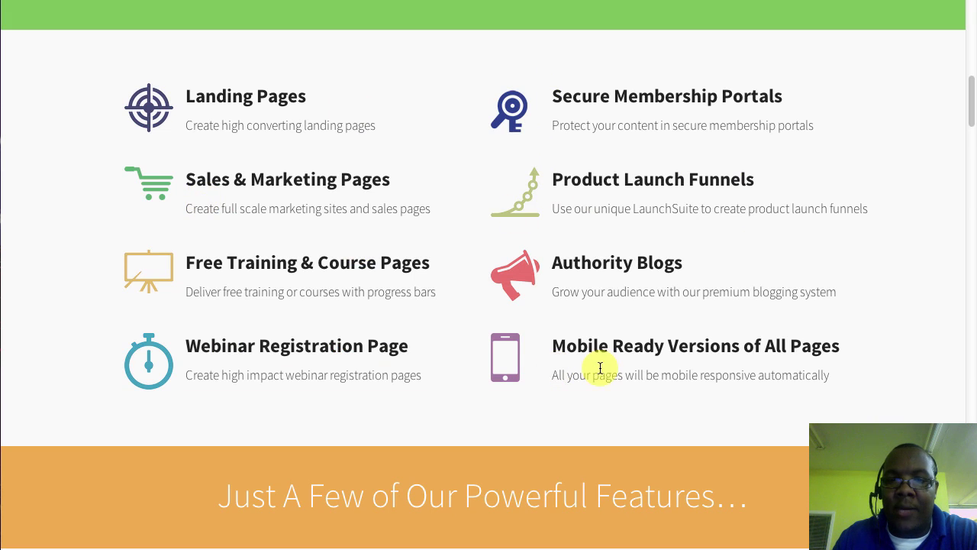
scroll(603, 371, "down", 1)
scroll(603, 371, "down", 8)
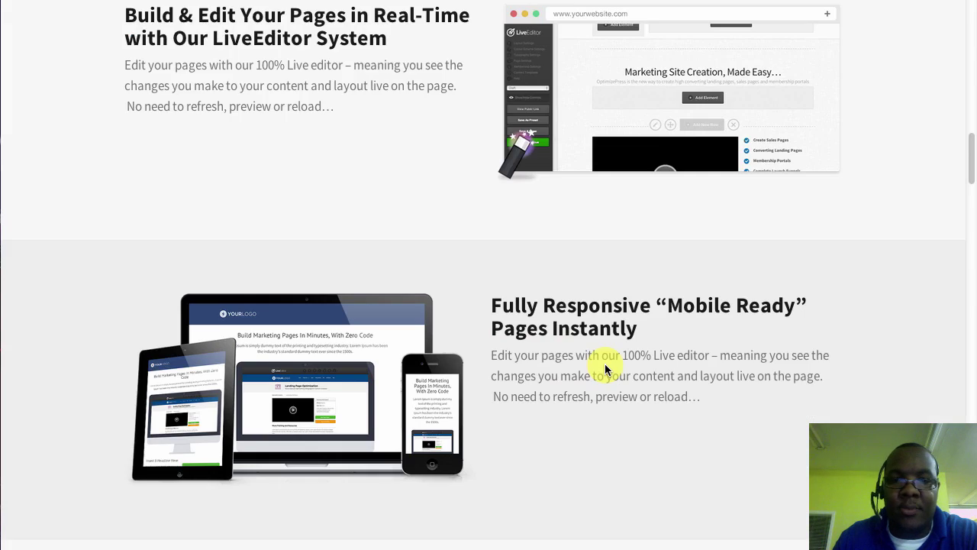
scroll(604, 370, "down", 5)
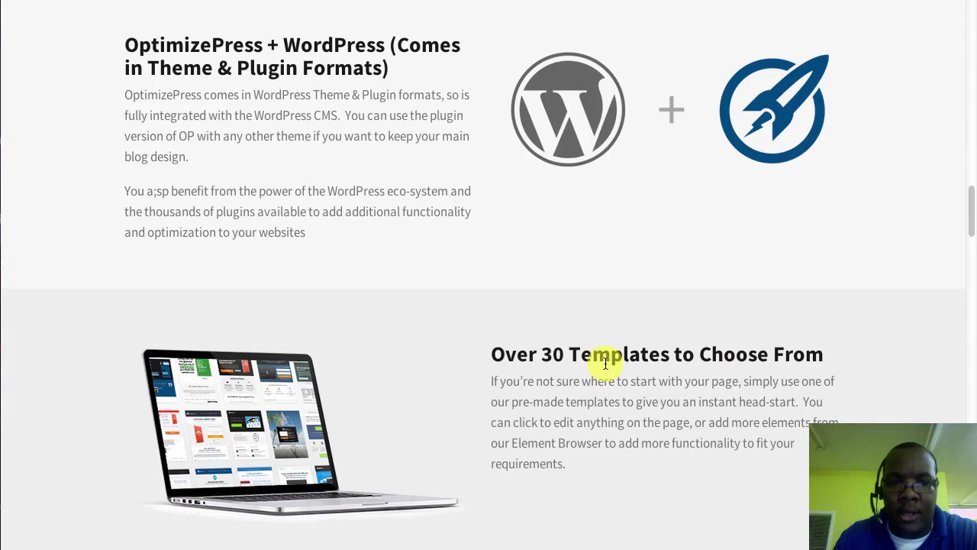
scroll(607, 361, "down", 20)
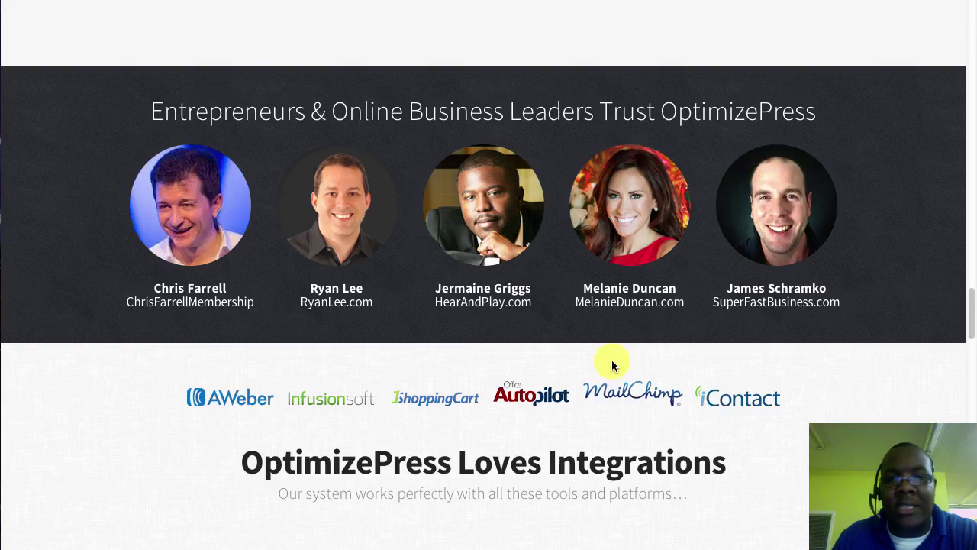
scroll(619, 364, "down", 20)
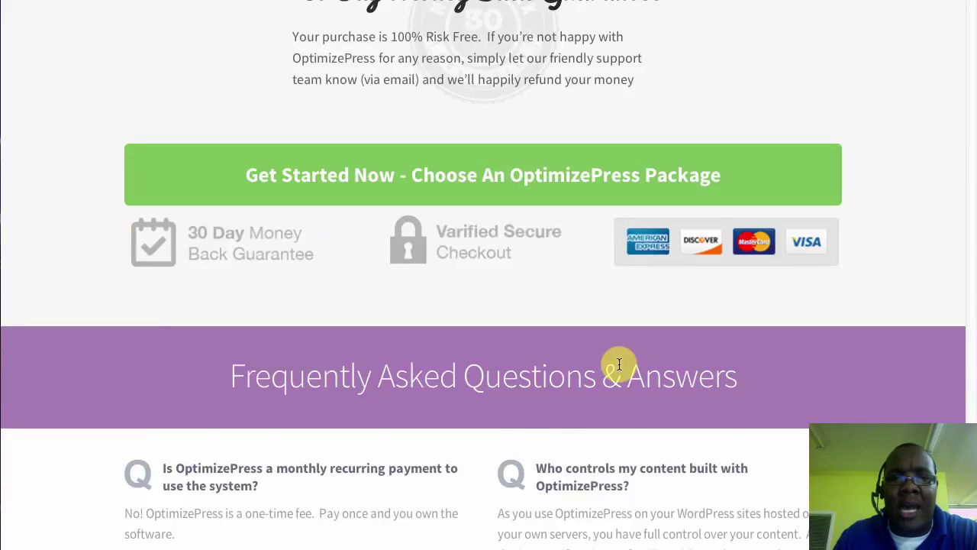
scroll(619, 364, "up", 20)
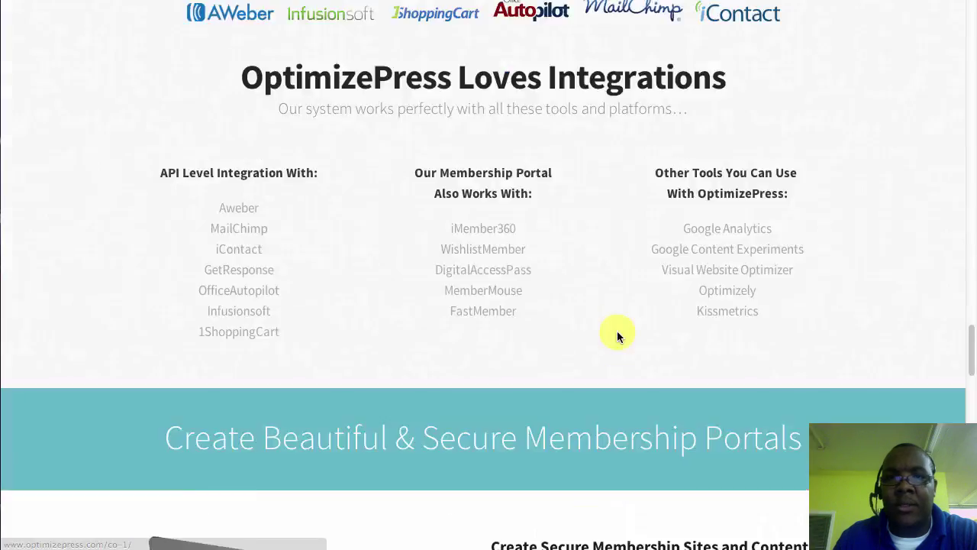
scroll(611, 317, "up", 15)
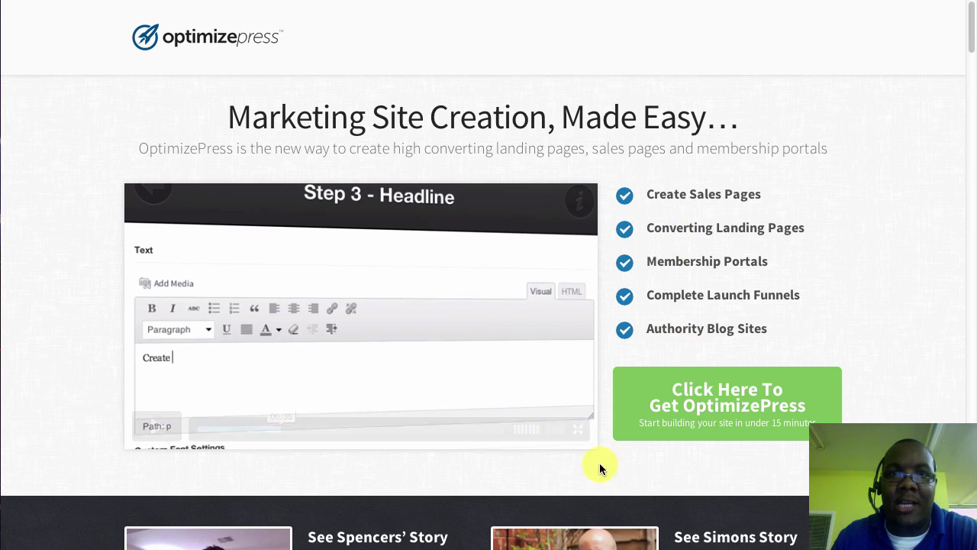
scroll(794, 187, "down", 5)
scroll(810, 192, "up", 3)
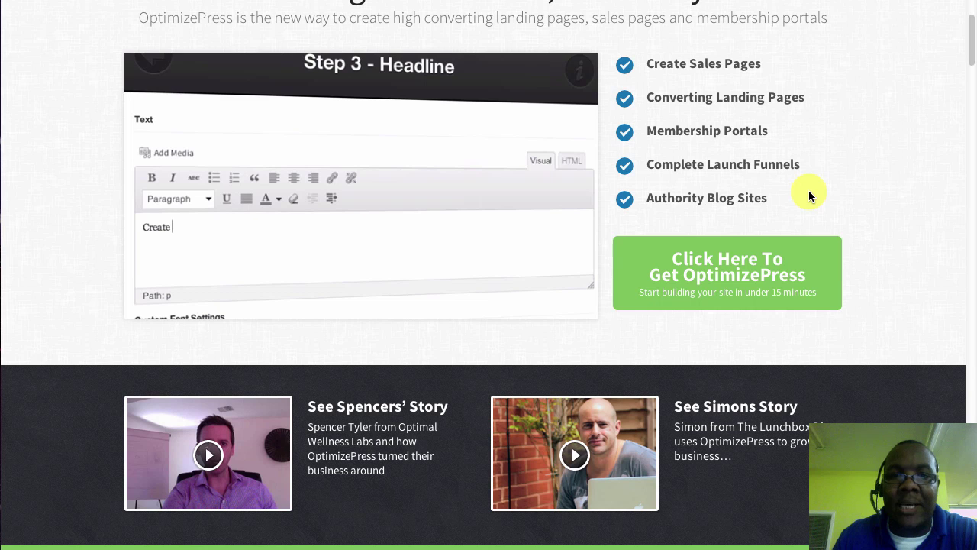
scroll(810, 191, "up", 2)
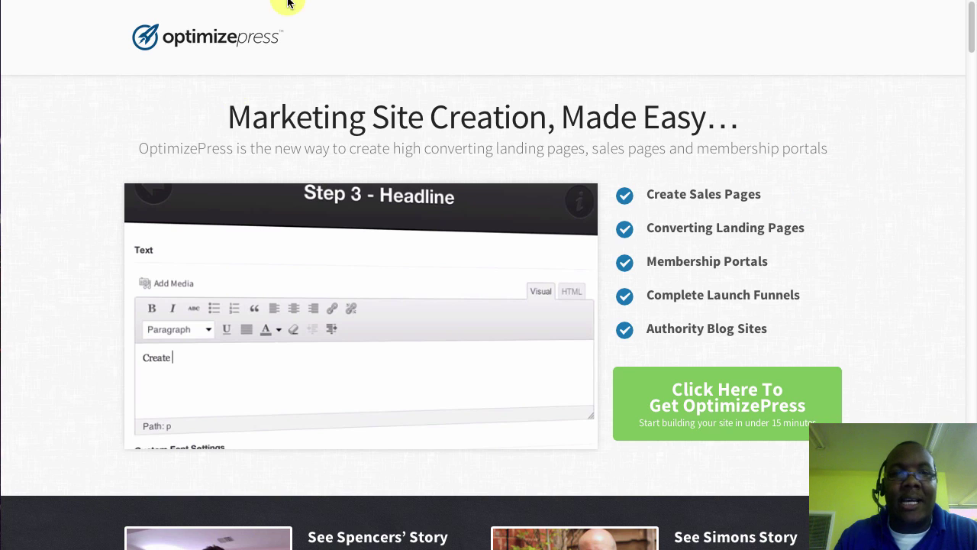
Open the OptimizePress package options and highlight the Core Package price
left_click(714, 405)
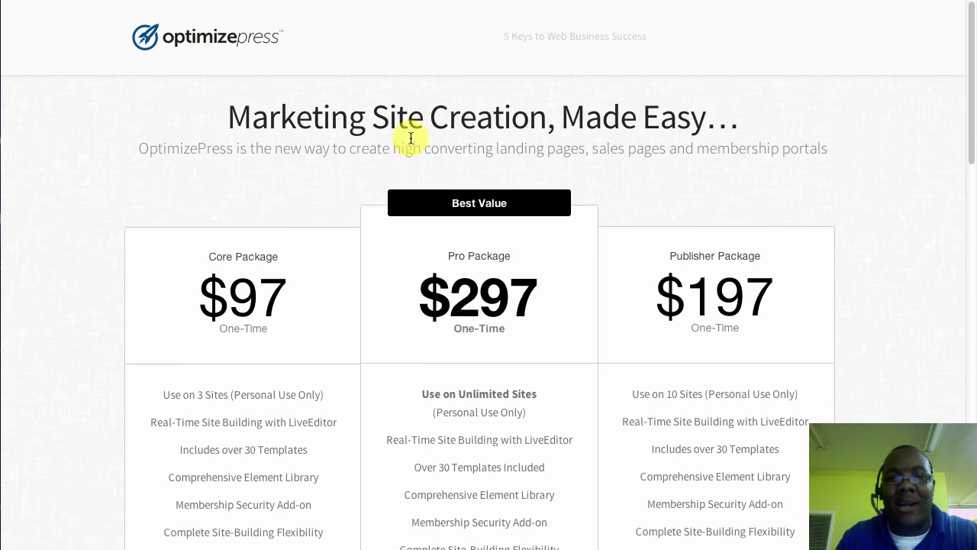
scroll(816, 173, "down", 2)
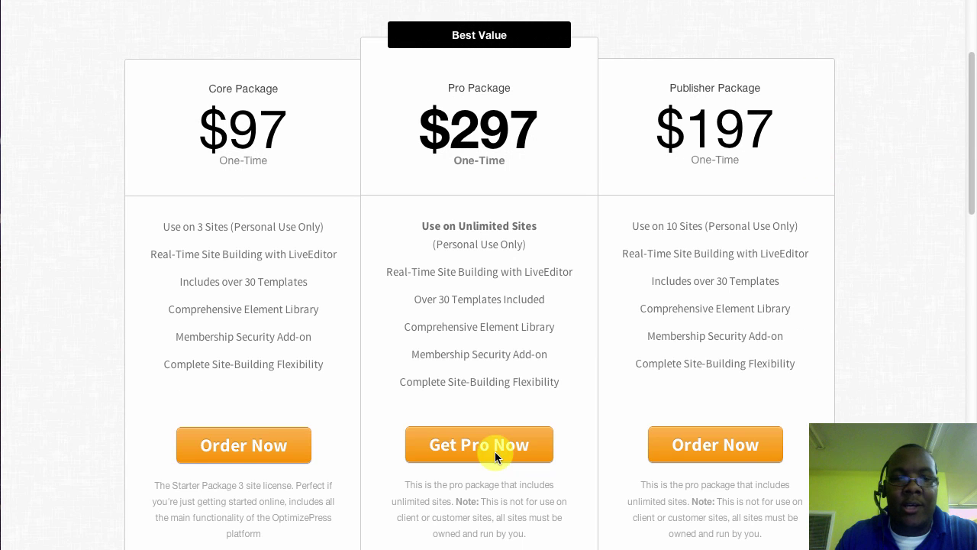
left_click(205, 107)
left_click_drag(313, 202, 191, 98)
left_click(313, 202)
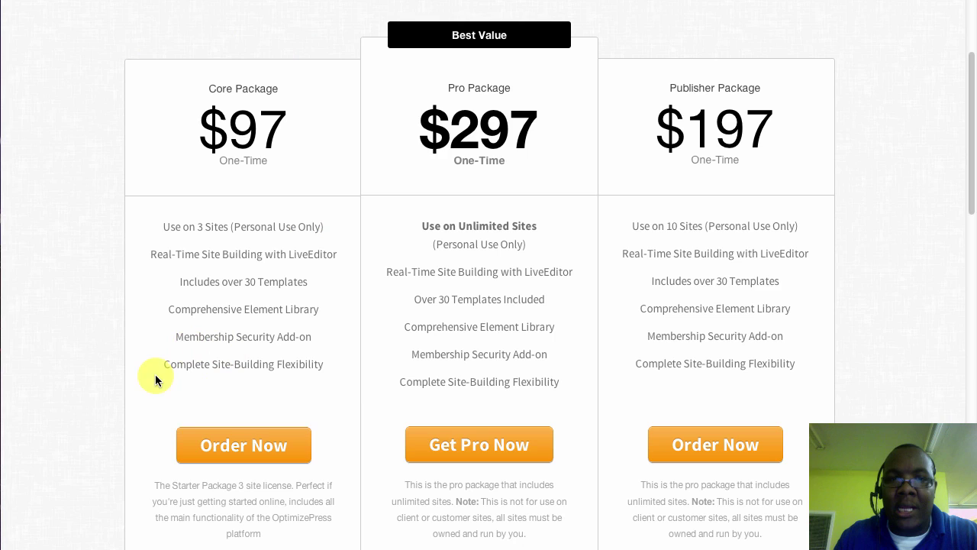
Highlight the Pro Package price and the Core Package price to compare them, clearing each selection
mouse_move(430, 117)
left_mouse_down()
mouse_move(499, 145)
mouse_move(419, 128)
left_mouse_up()
left_click(566, 195)
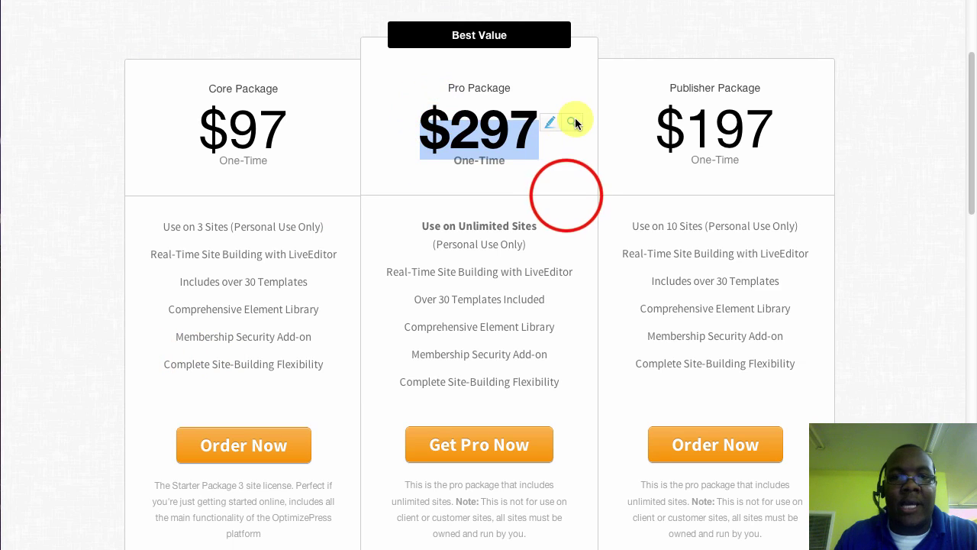
left_click(565, 195)
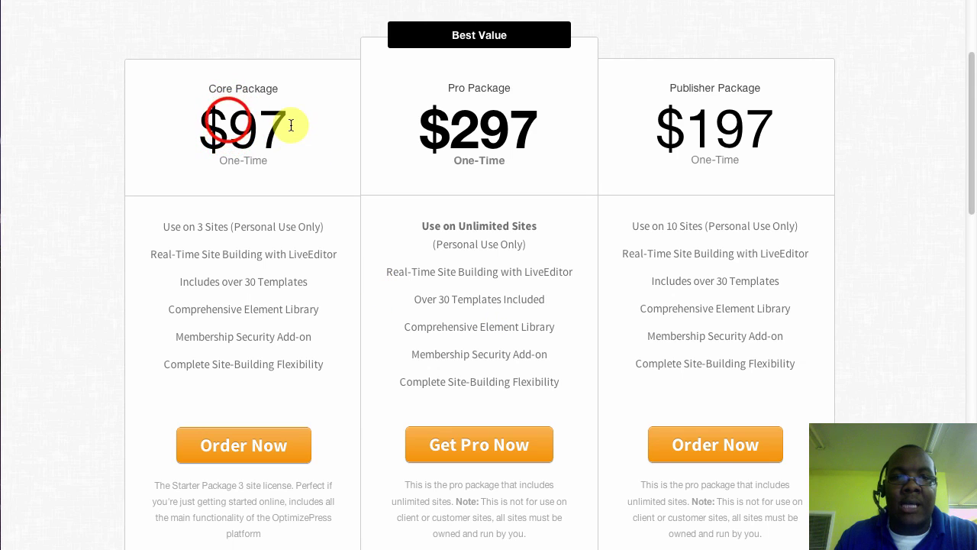
left_click_drag(290, 124, 203, 121)
left_click(420, 315)
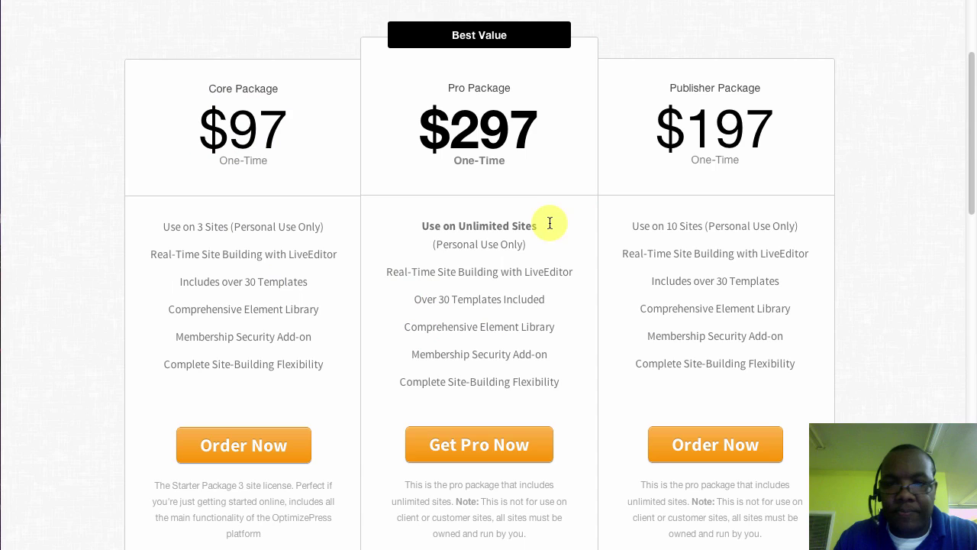
Highlight the Publisher, Core and Pro Package prices in turn to compare all three packages
left_click_drag(661, 110, 800, 107)
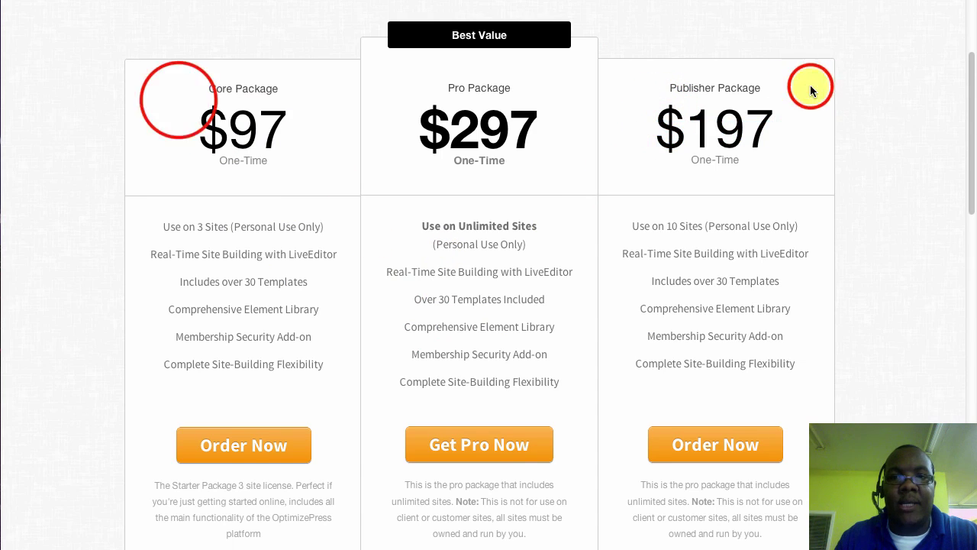
left_click_drag(179, 97, 302, 114)
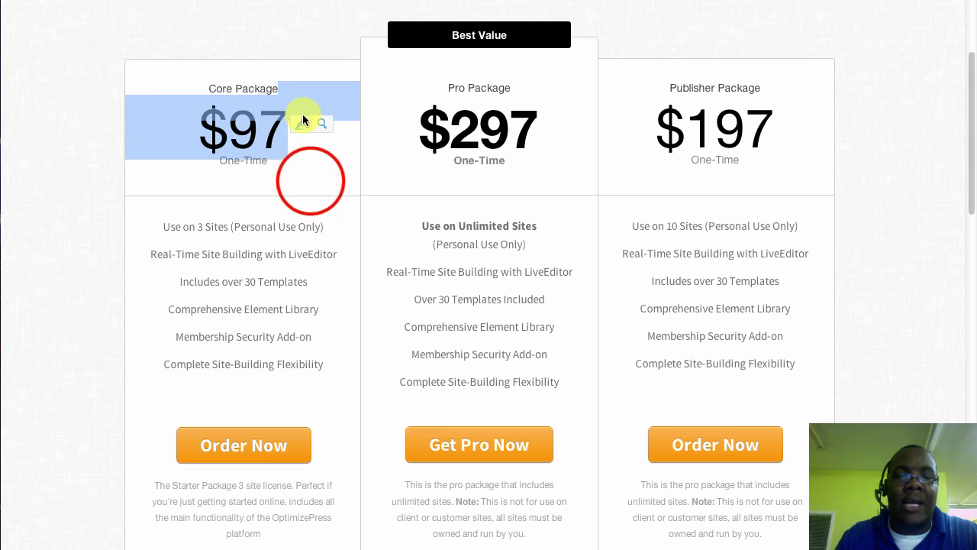
left_click(309, 179)
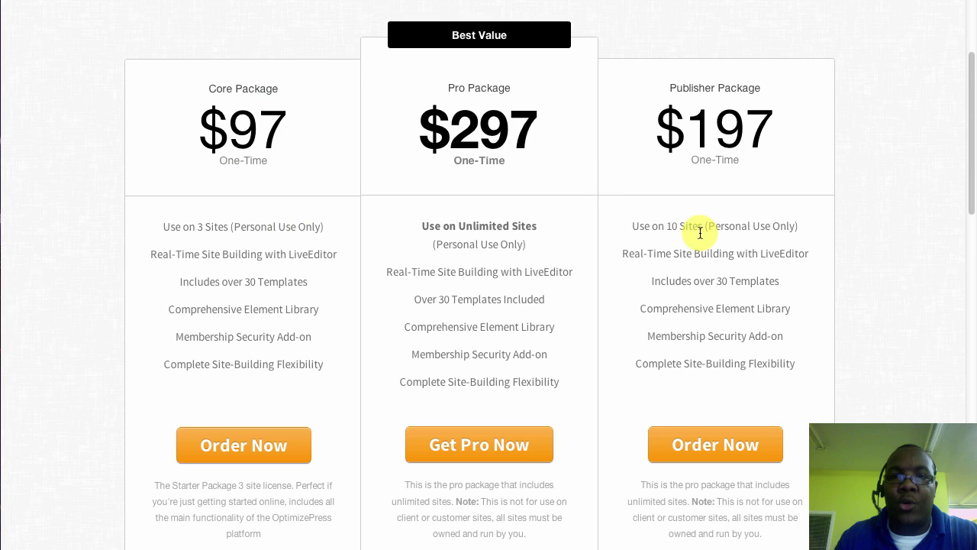
left_click_drag(399, 120, 533, 122)
left_click_drag(628, 100, 779, 143)
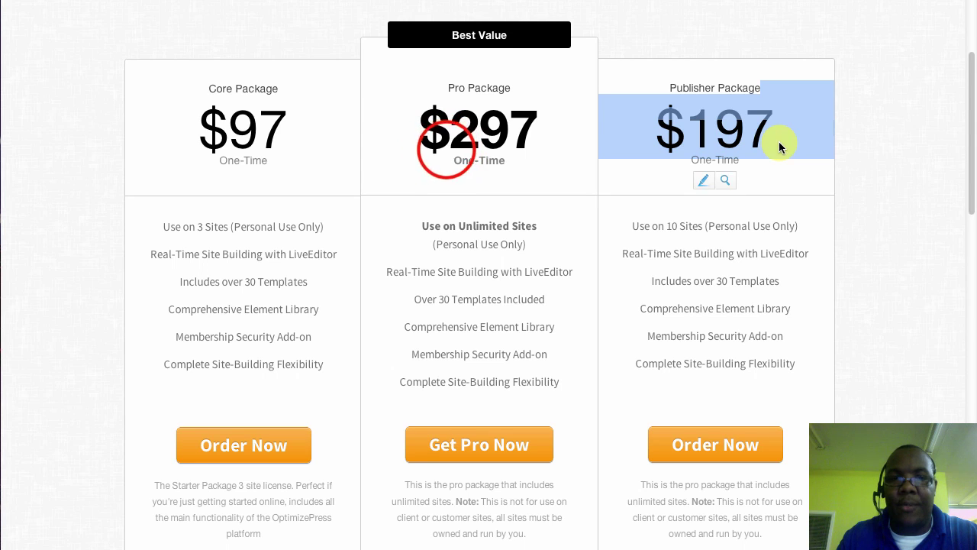
left_click_drag(375, 124, 632, 131)
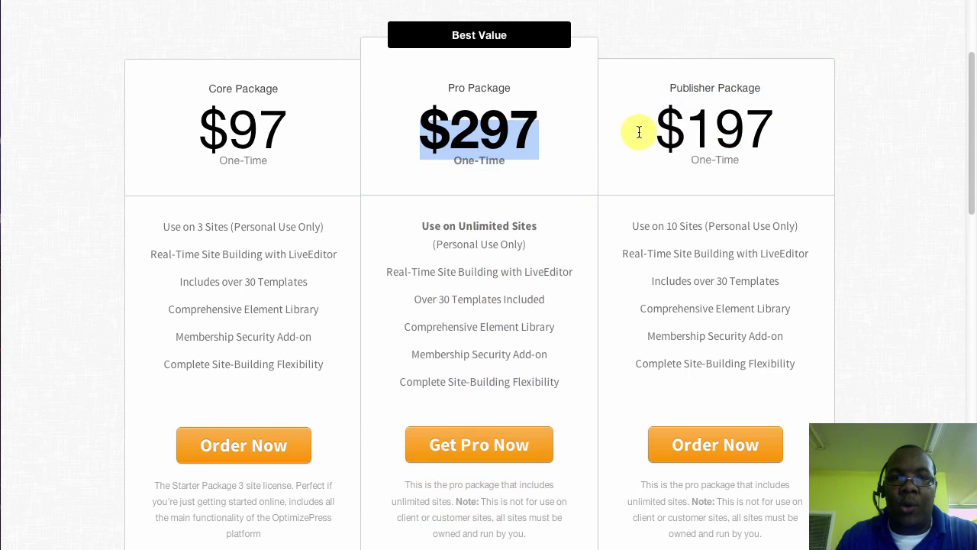
Highlight the site allowances of the Pro and Publisher packages and the Pro price, and clear the selection
mouse_move(493, 221)
left_mouse_down()
mouse_move(414, 226)
mouse_move(539, 224)
left_mouse_up()
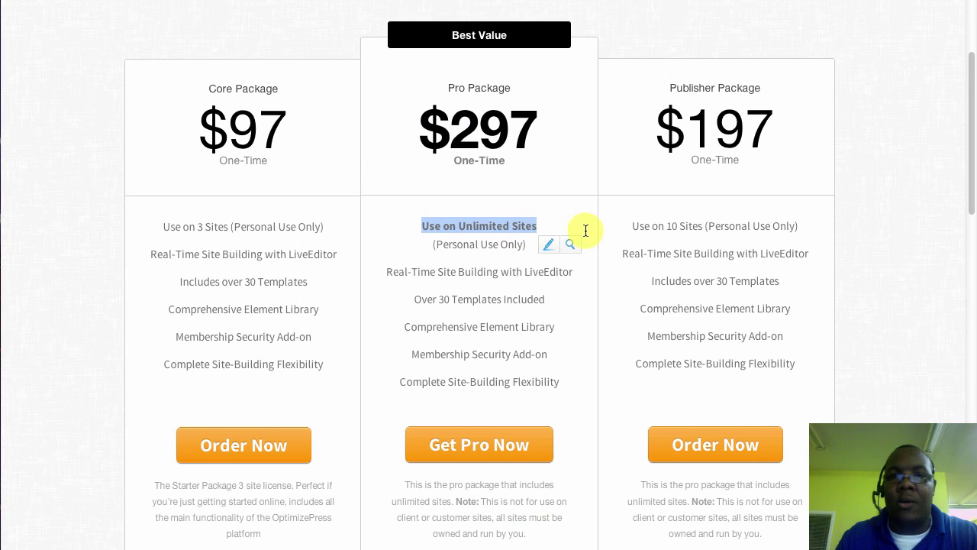
left_click(635, 217)
left_click_drag(636, 217, 796, 218)
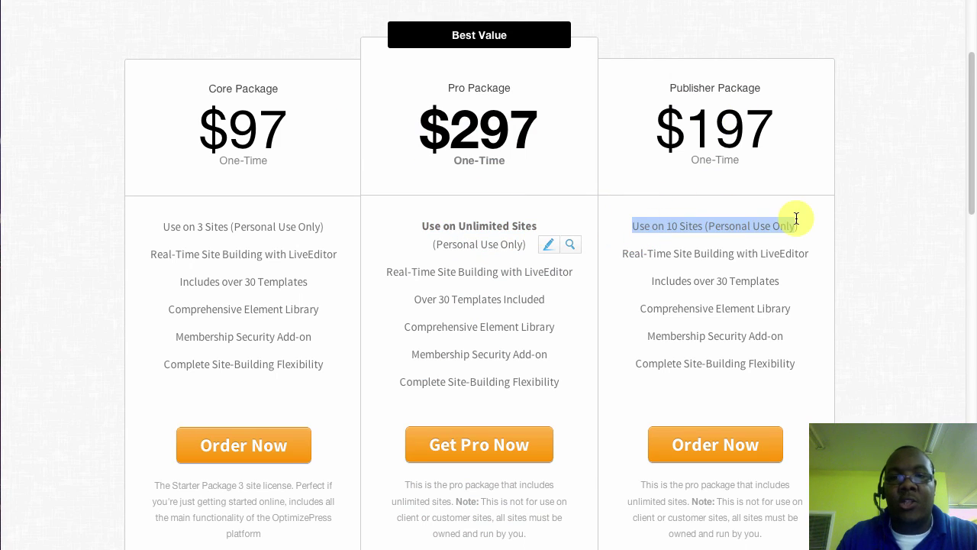
left_click_drag(530, 131, 400, 119)
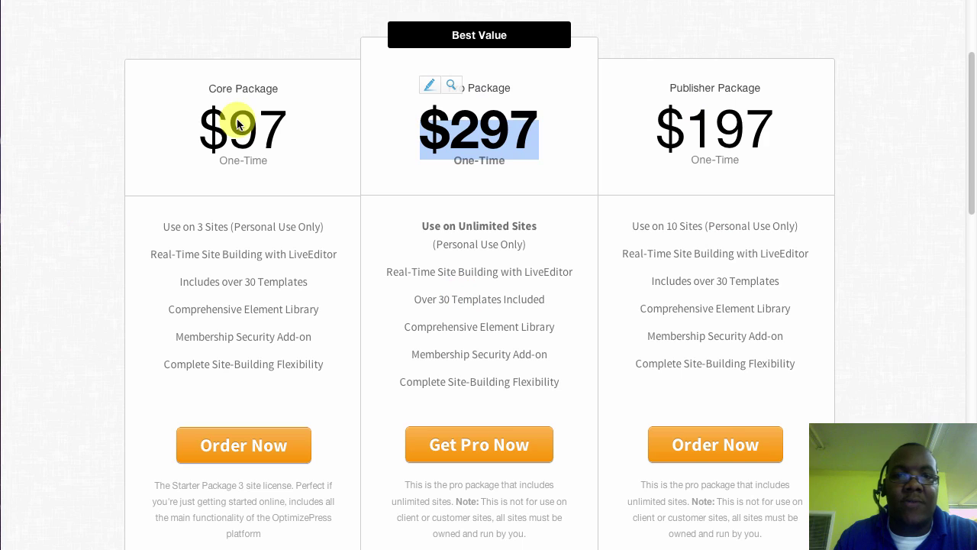
left_click(336, 326)
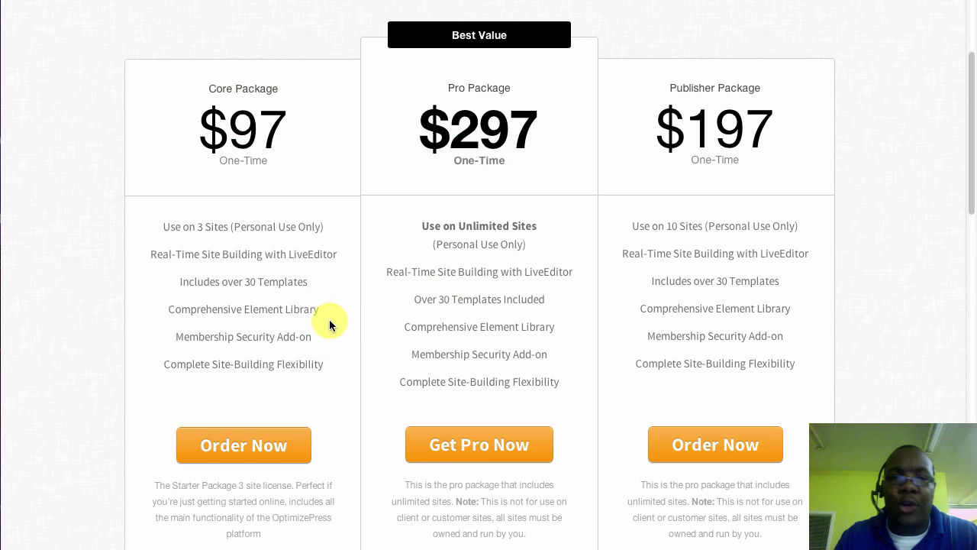
Look over the package table and start an order for the Core Package
scroll(333, 321, "down", 2)
scroll(328, 330, "up", 3)
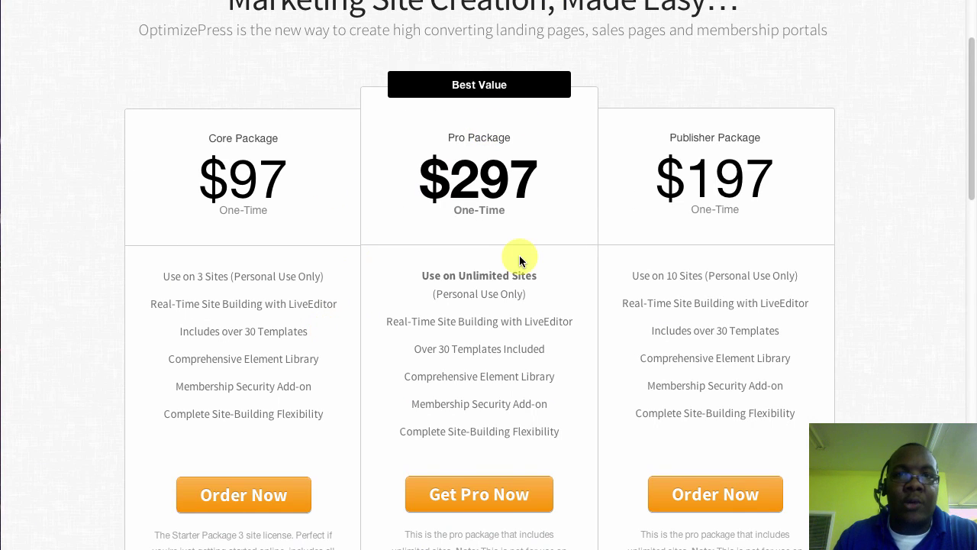
scroll(499, 270, "down", 1)
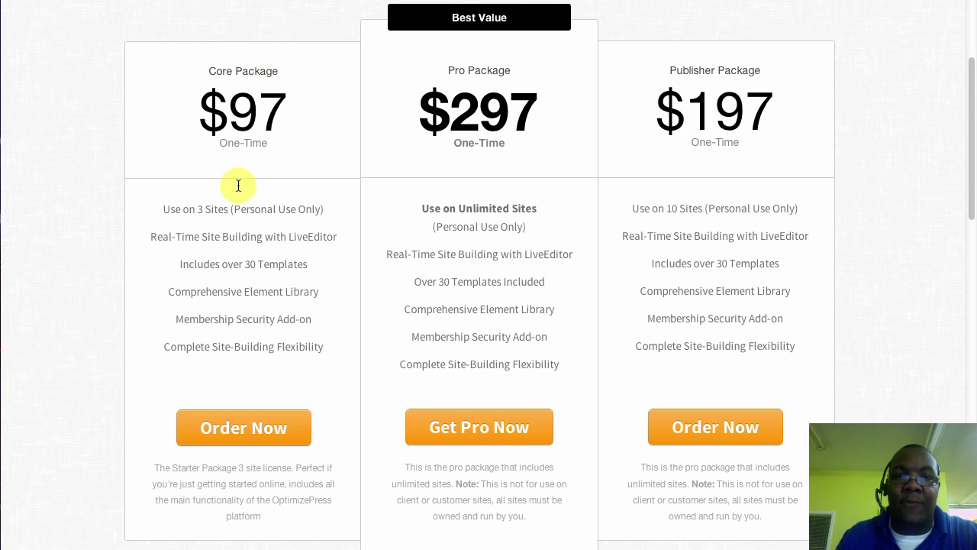
left_click(259, 426)
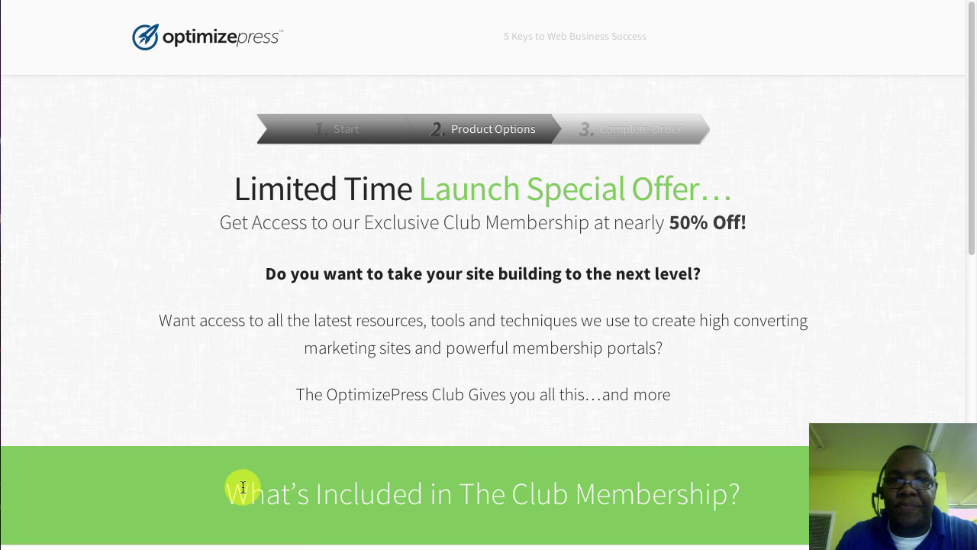
Read through the Club Membership offer and highlight its limited-time monthly price line
scroll(638, 309, "down", 3)
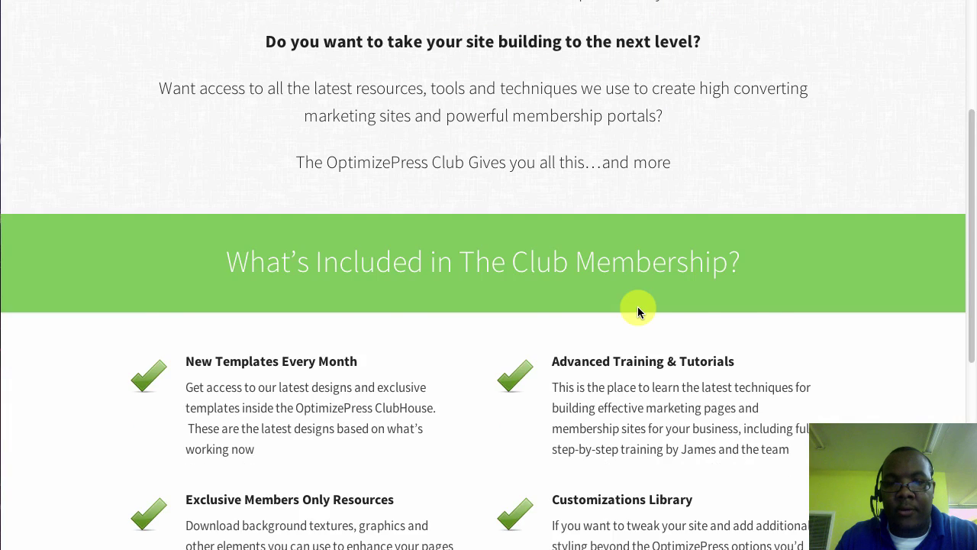
scroll(637, 309, "down", 5)
left_click(288, 300)
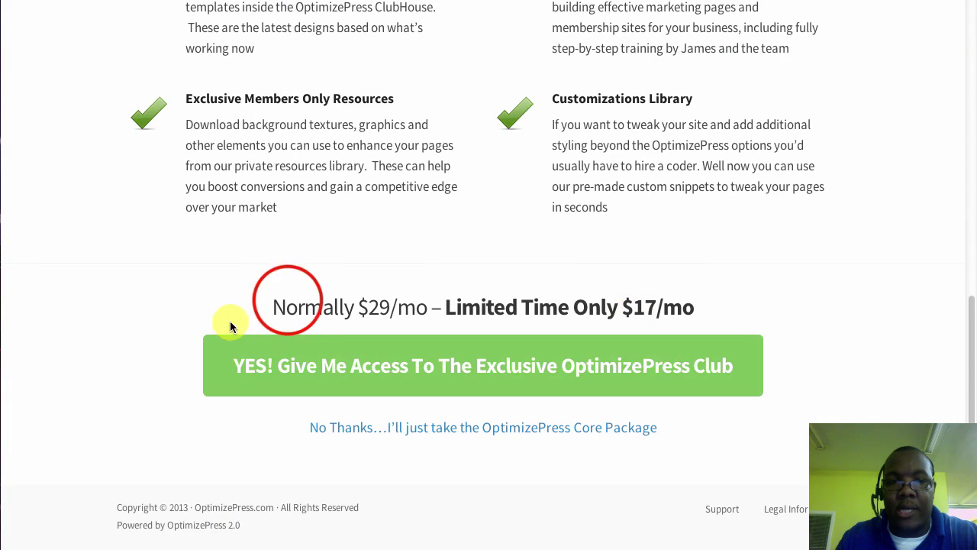
left_click_drag(231, 326, 720, 299)
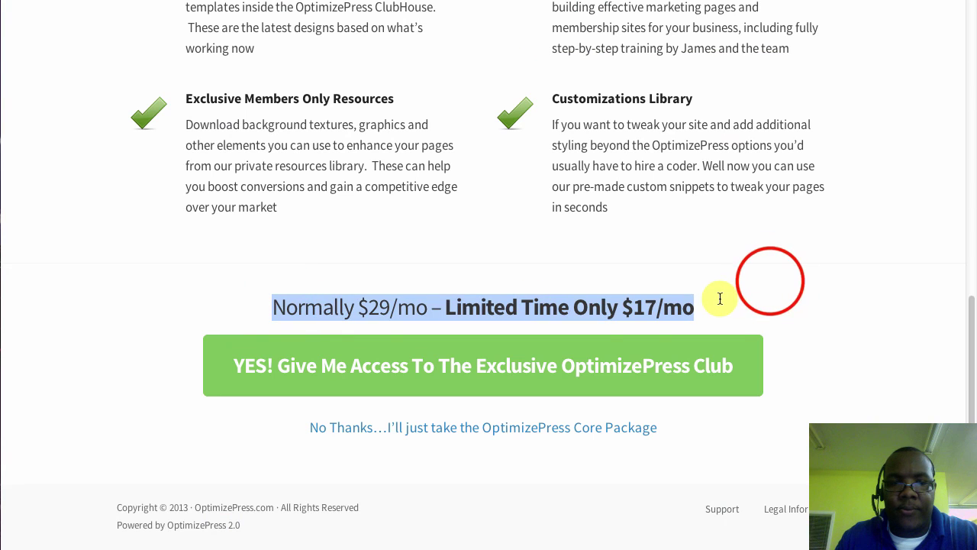
Highlight the nearly 50% off line and the site-building question under the Launch Special Offer headline, and clear the selection
left_click(753, 283)
scroll(612, 186, "up", 6)
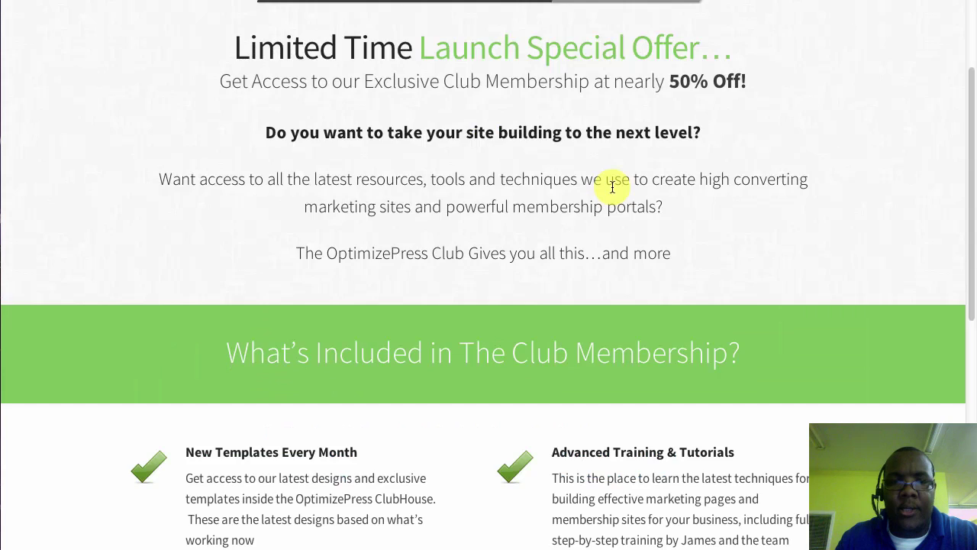
scroll(612, 186, "up", 2)
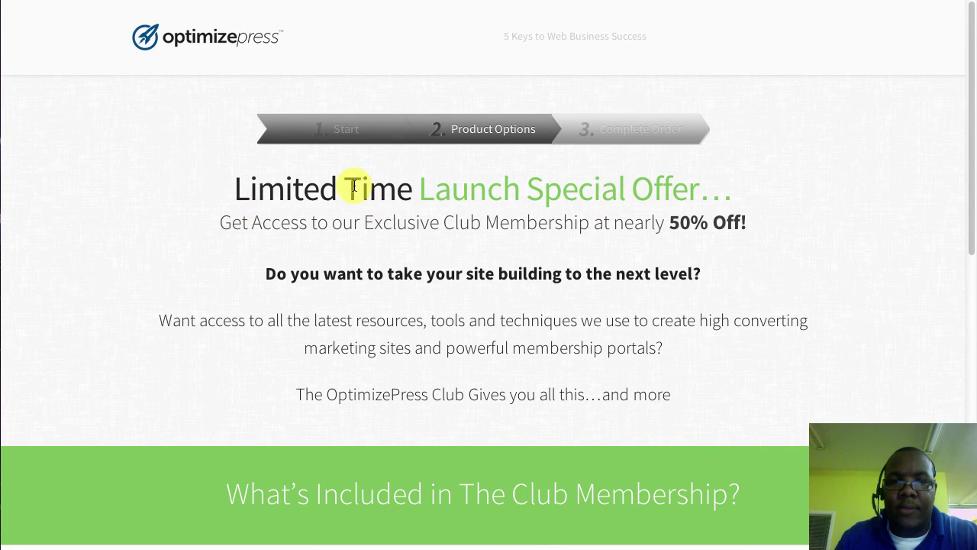
left_click(240, 229)
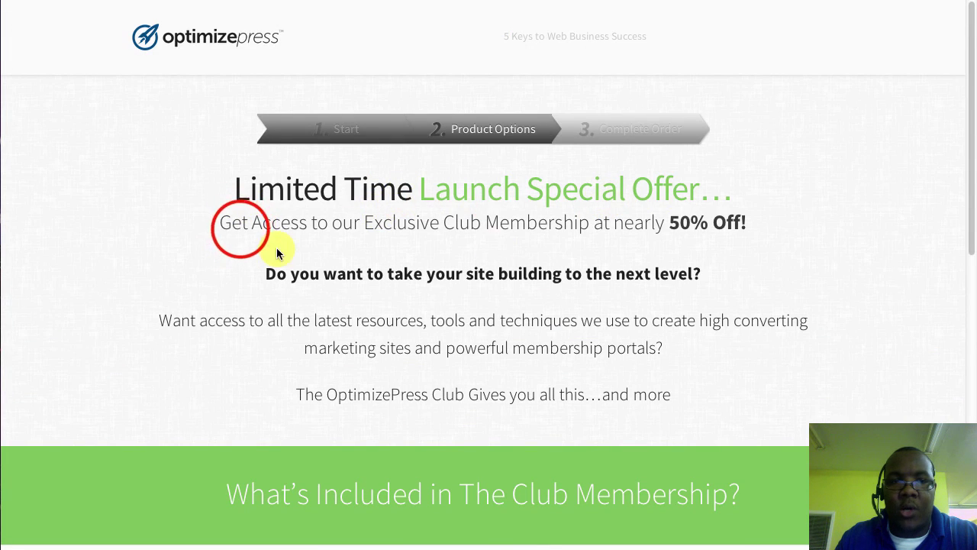
left_click_drag(276, 247, 757, 213)
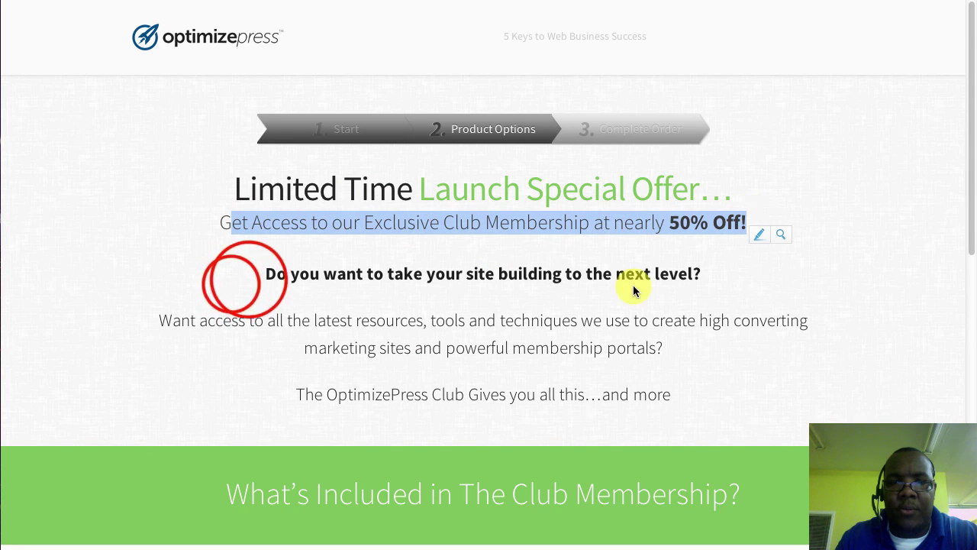
triple_click(237, 279)
left_click(244, 277)
left_click_drag(413, 274, 715, 267)
left_click(787, 258)
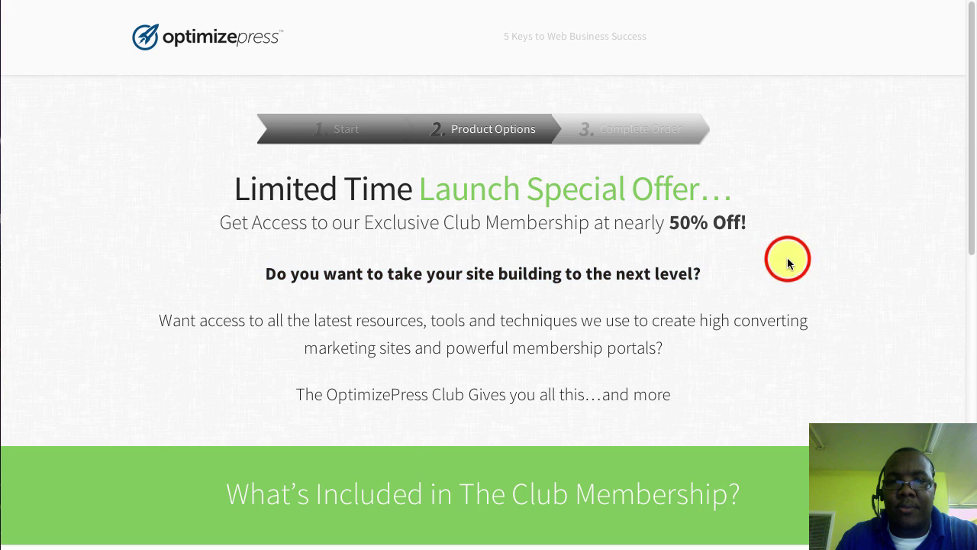
Highlight the line about access to the latest resources, tools and techniques, and clear the selection
left_click(167, 319)
left_click_drag(161, 320, 818, 322)
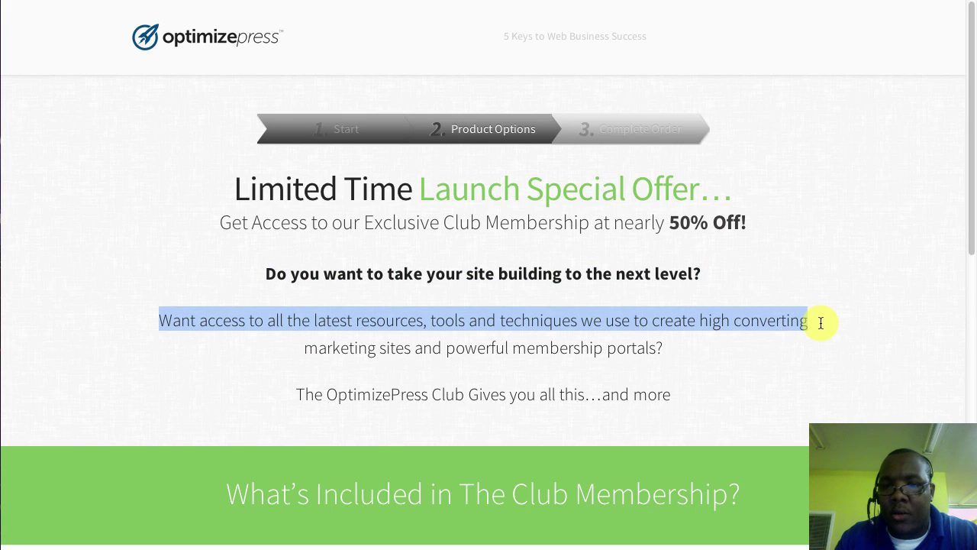
left_click(554, 412)
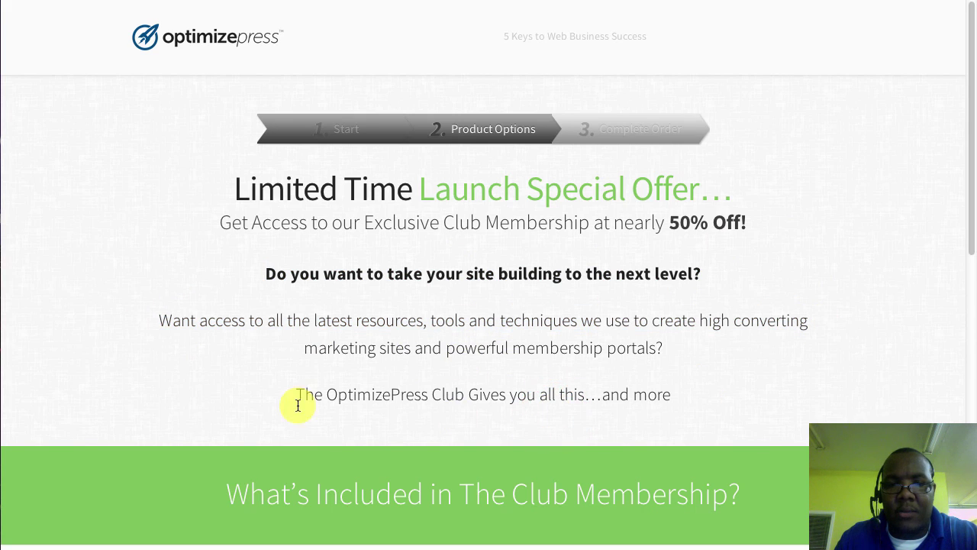
Highlight the limited-time Club price again and accept the exclusive OptimizePress Club offer
scroll(610, 420, "down", 7)
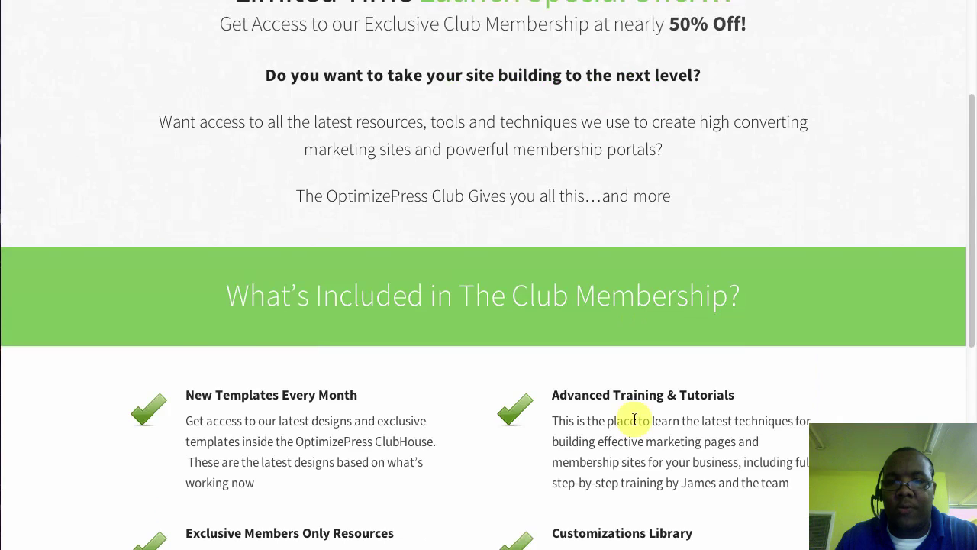
left_click_drag(285, 360, 757, 354)
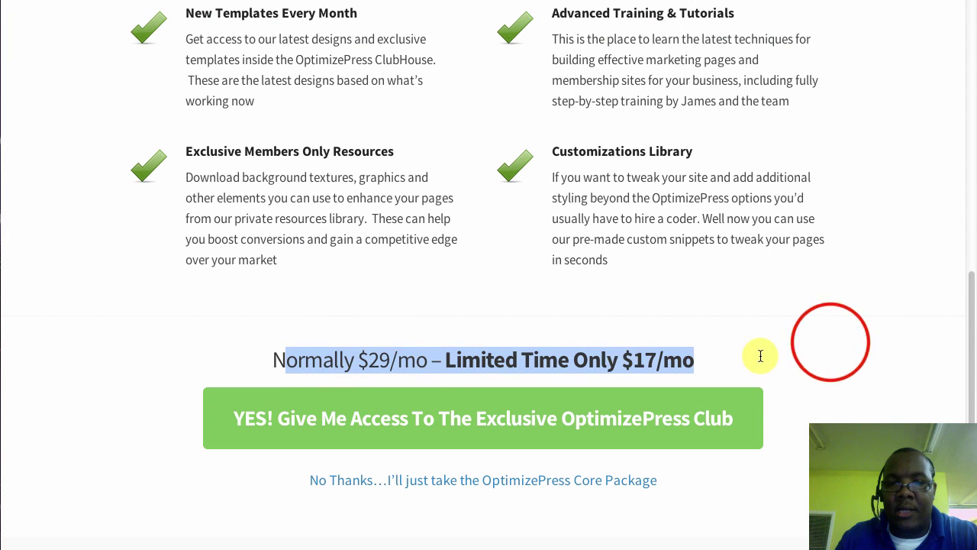
left_click(831, 343)
scroll(565, 519, "down", 1)
left_click(506, 394)
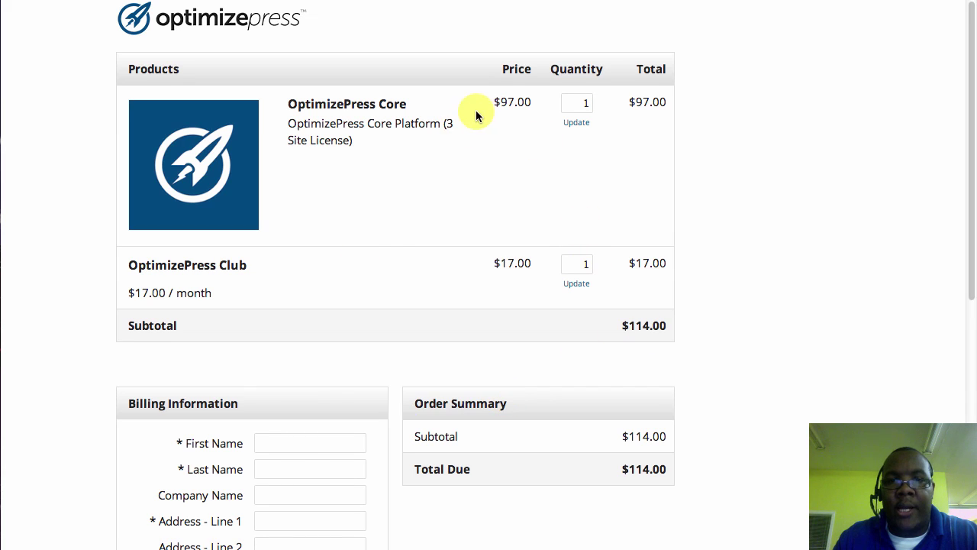
Highlight the OptimizePress Club item and its monthly price in the order's product list, and clear the selection
triple_click(132, 264)
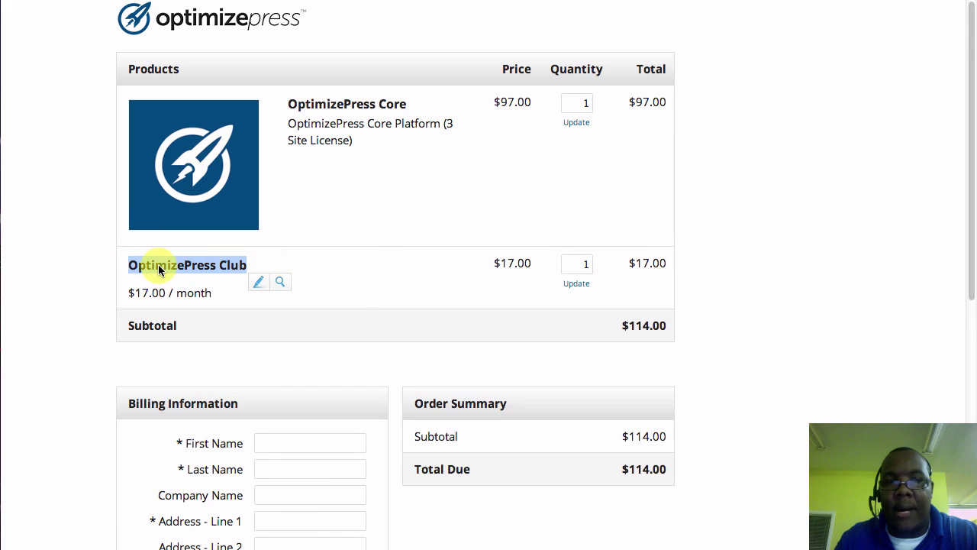
left_click(396, 309)
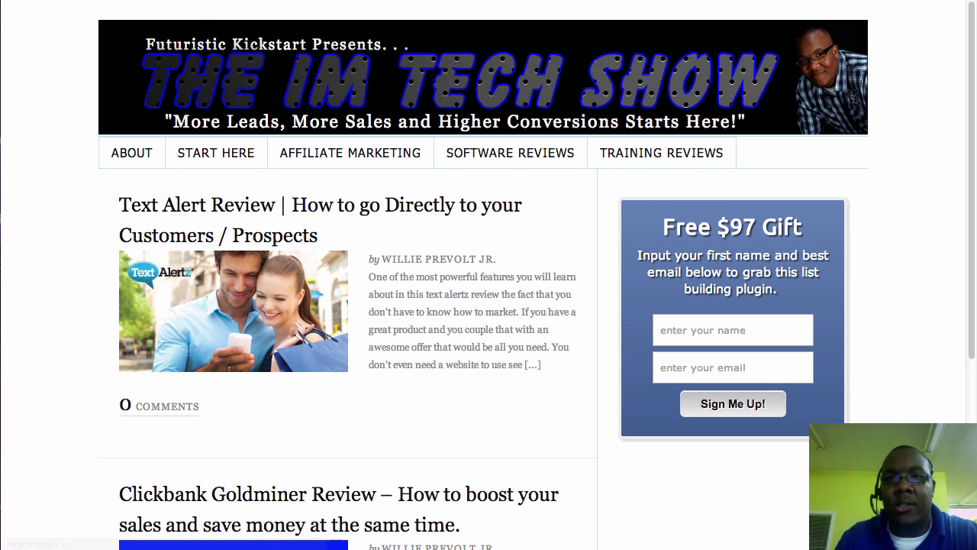
left_click(457, 0)
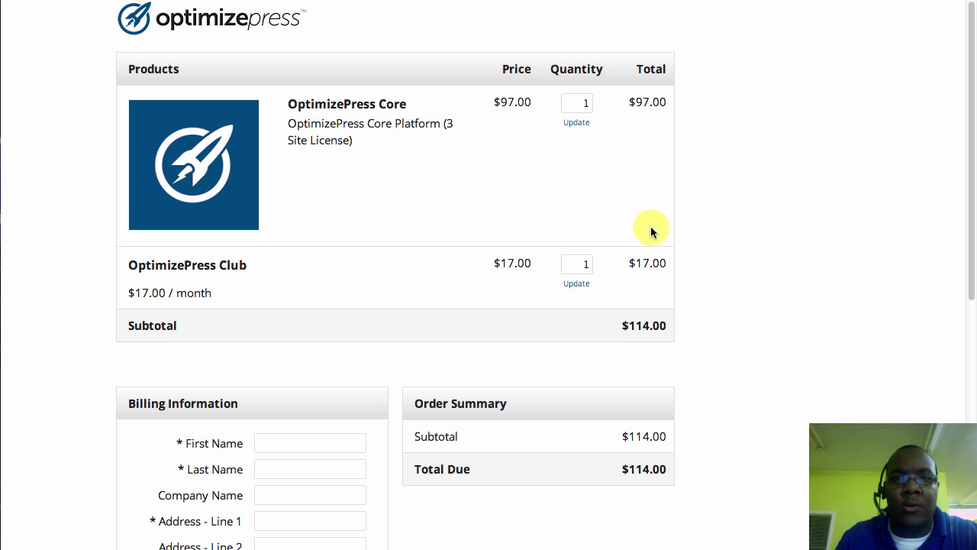
left_click_drag(128, 292, 263, 288)
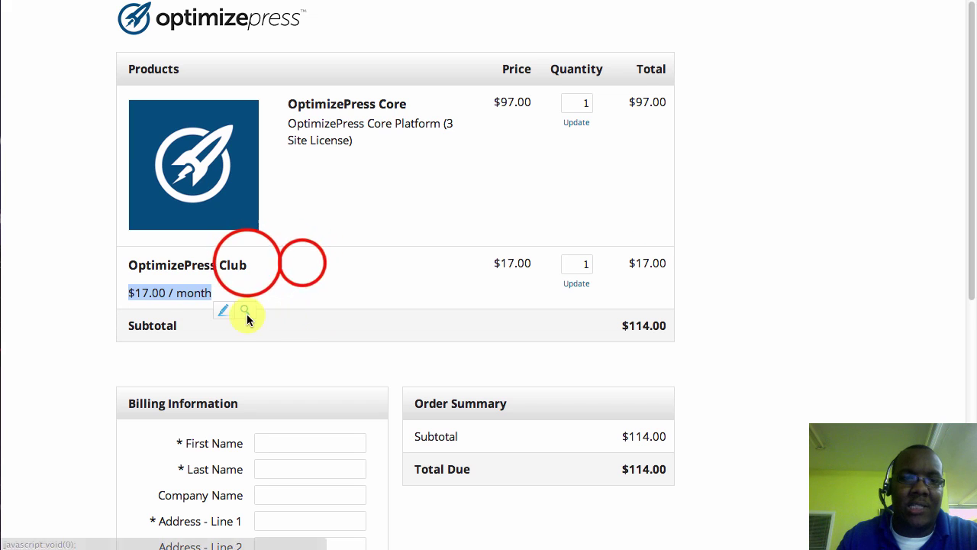
left_click_drag(246, 265, 181, 263)
left_click_drag(366, 245, 113, 264)
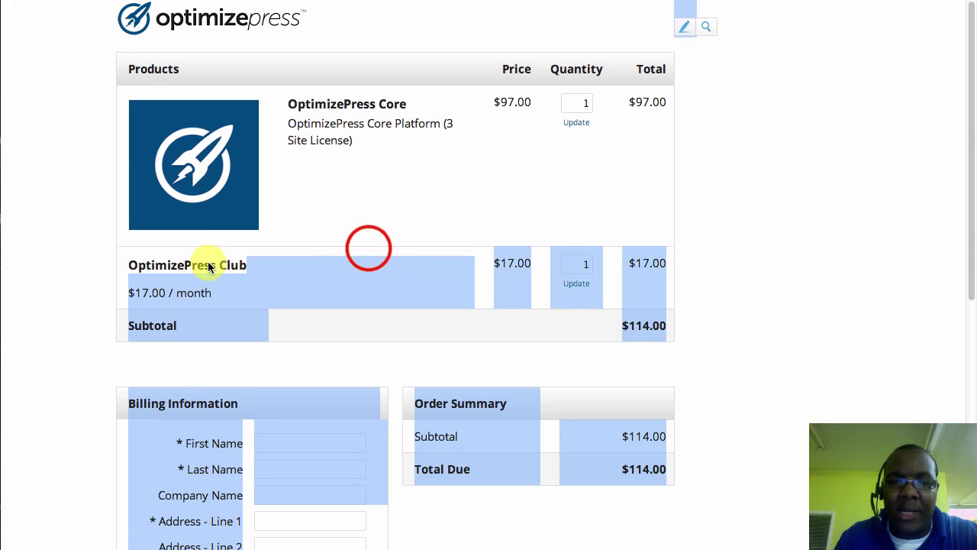
left_click(367, 250)
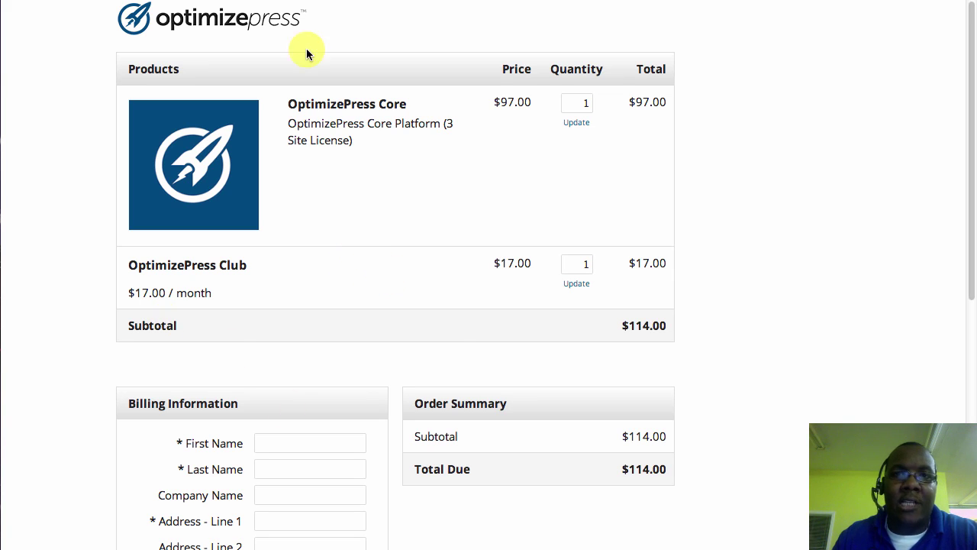
left_click_drag(246, 264, 152, 261)
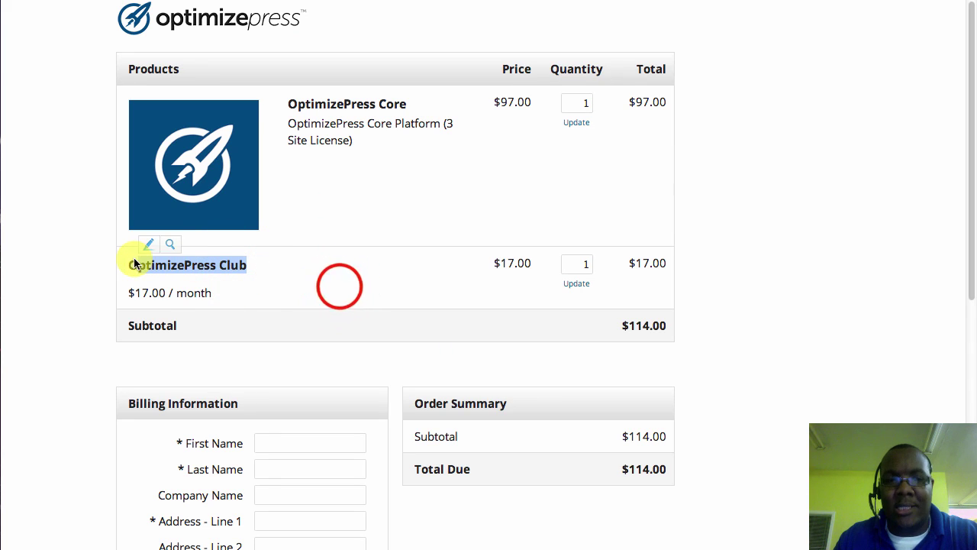
left_click(223, 277)
Choose the credit card type in the payment information and place the order
scroll(471, 333, "down", 5)
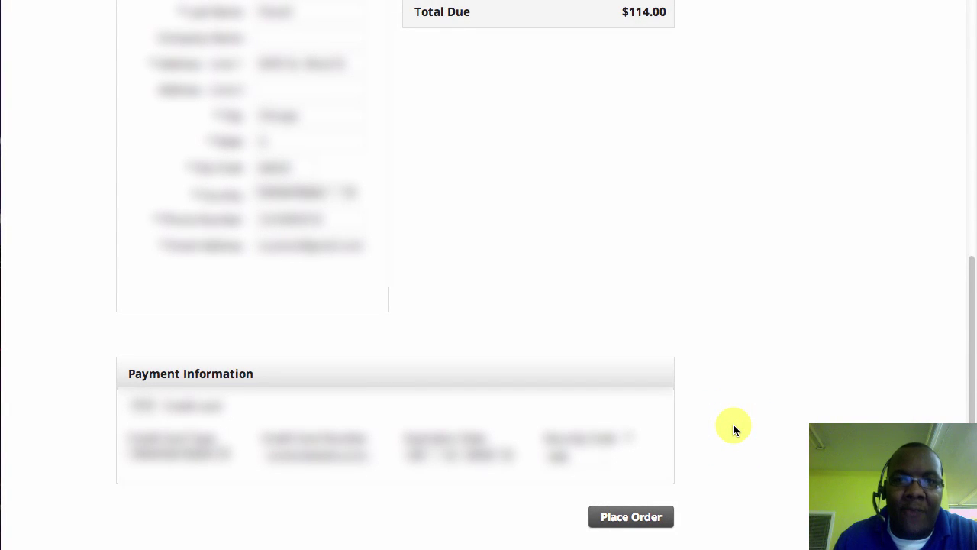
left_click(211, 452)
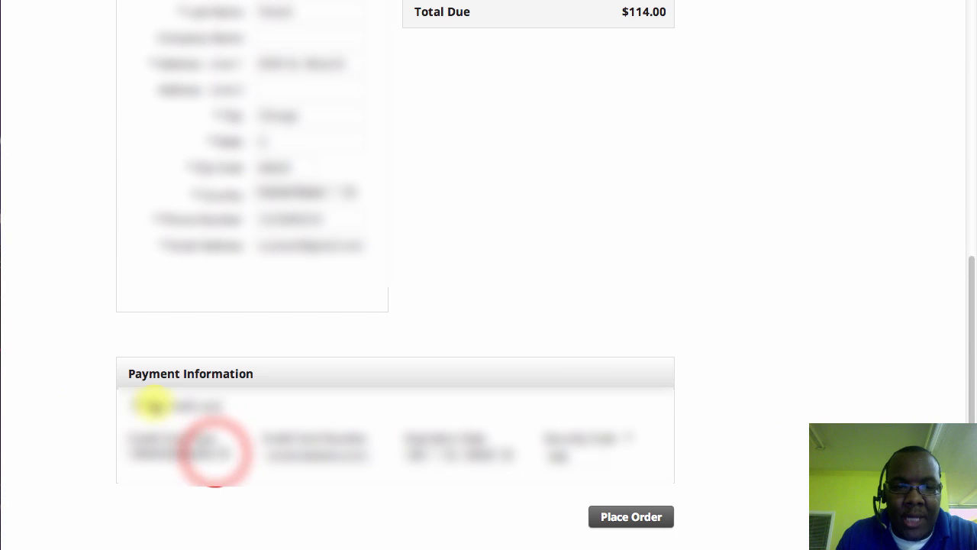
left_click(212, 494)
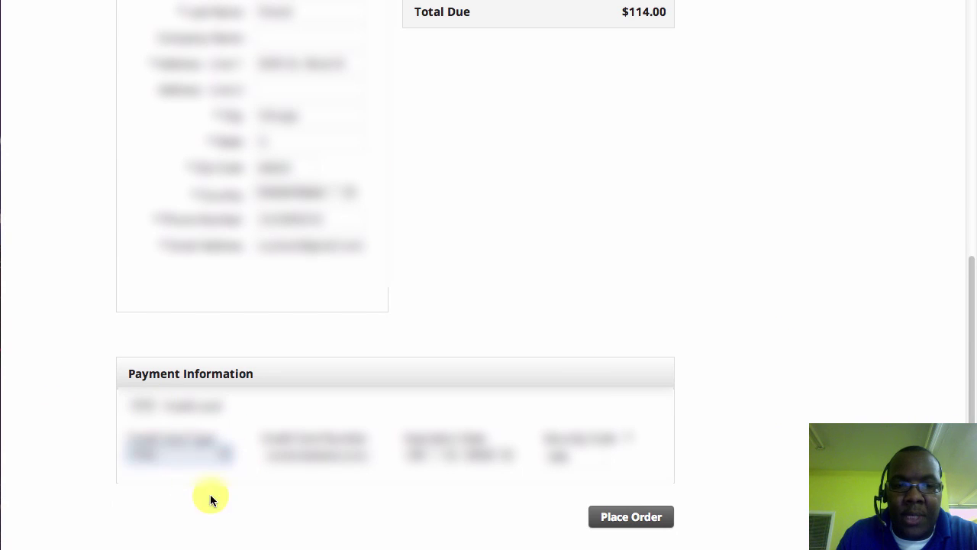
left_click(618, 517)
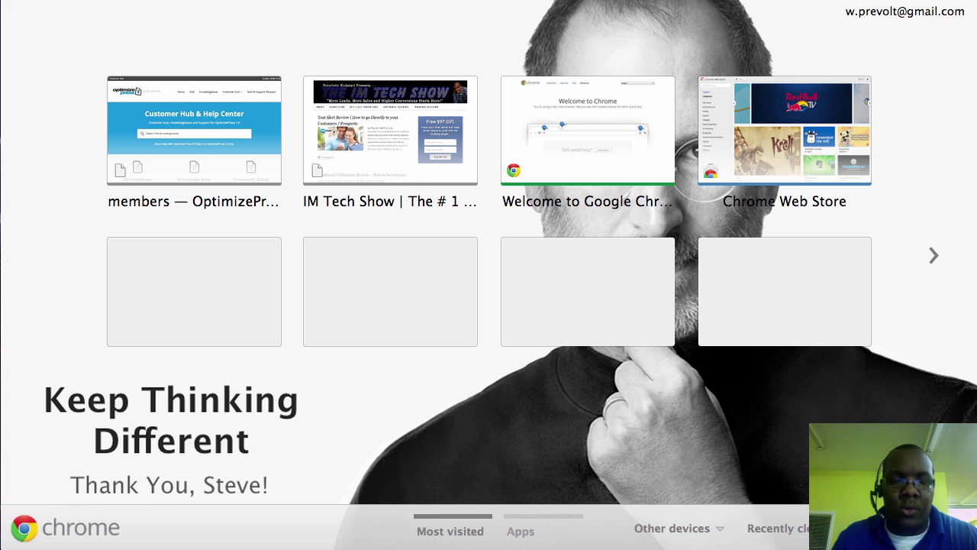
type("w.prevolt")
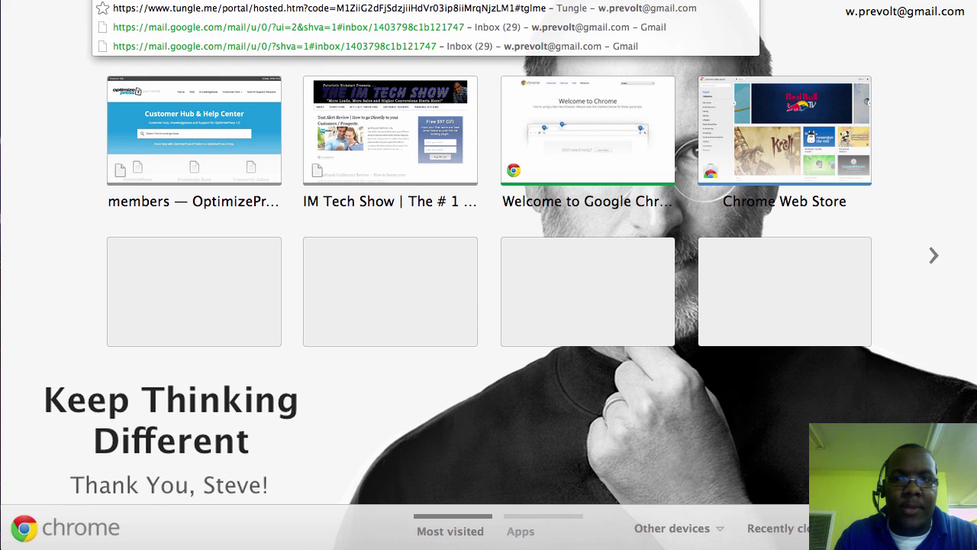
key("BackSpace")
key("BackSpace")
key("BackSpace")
key("BackSpace")
key("BackSpace")
key("BackSpace")
key("BackSpace")
key("BackSpace")
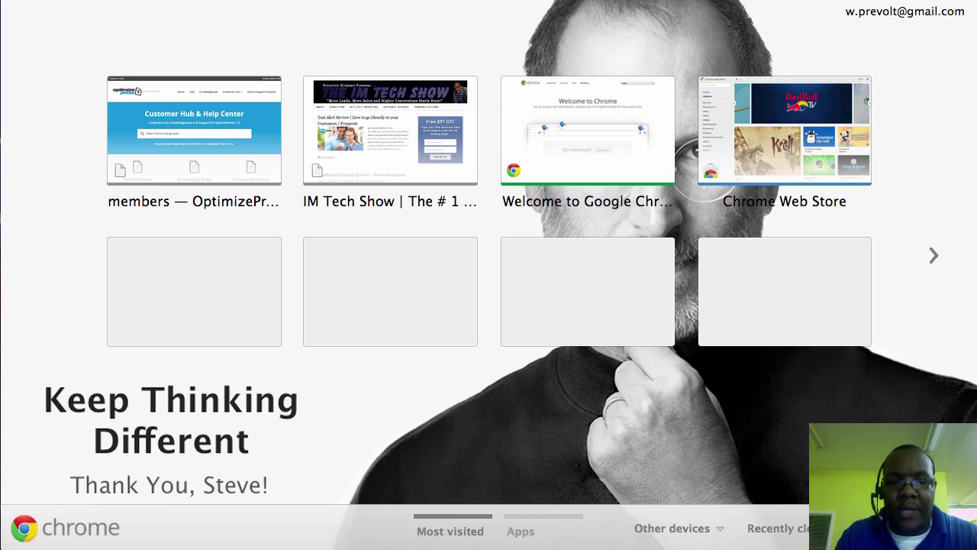
Go to gmail.com
type("gmail.com")
key("Return")
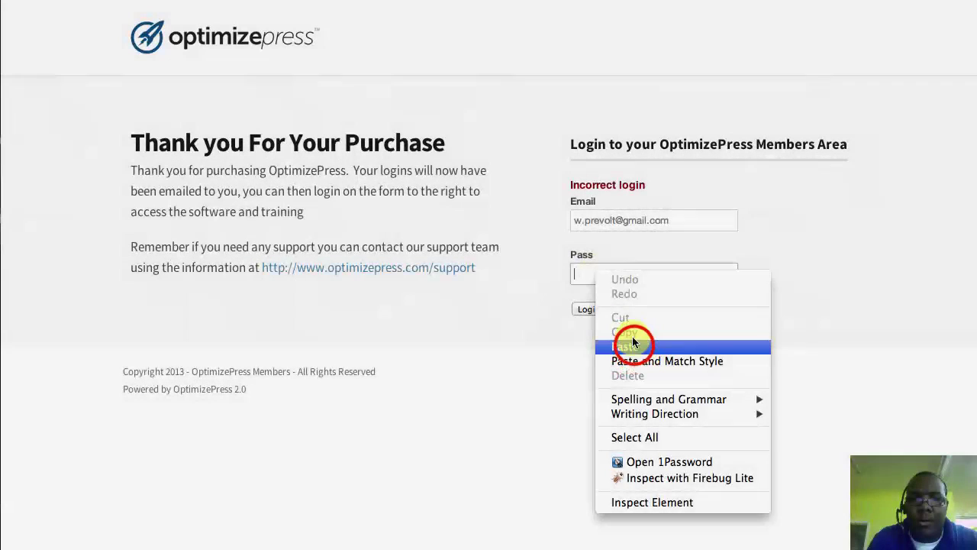
Log in to the OptimizePress members area with the account password and save the login in both Chrome and 1Password
left_click(633, 339)
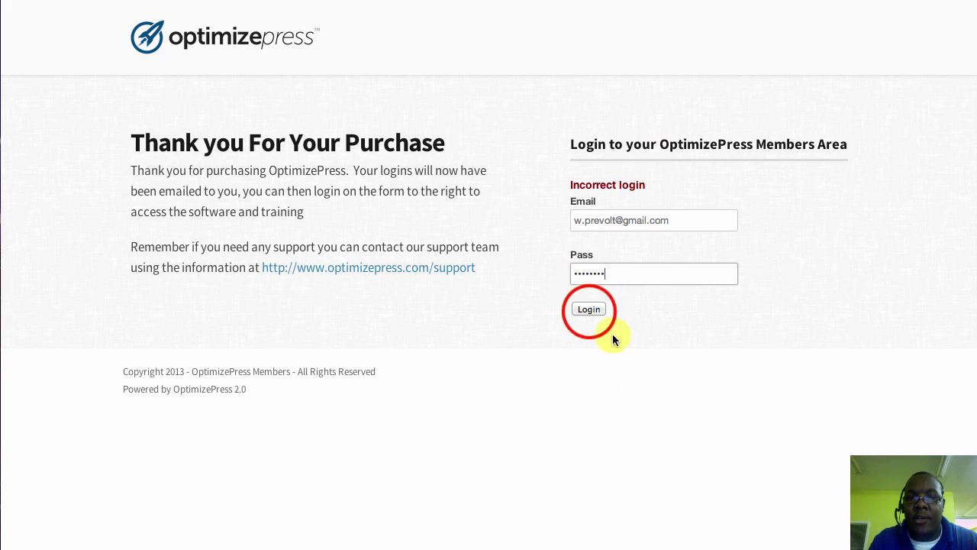
left_click(587, 309)
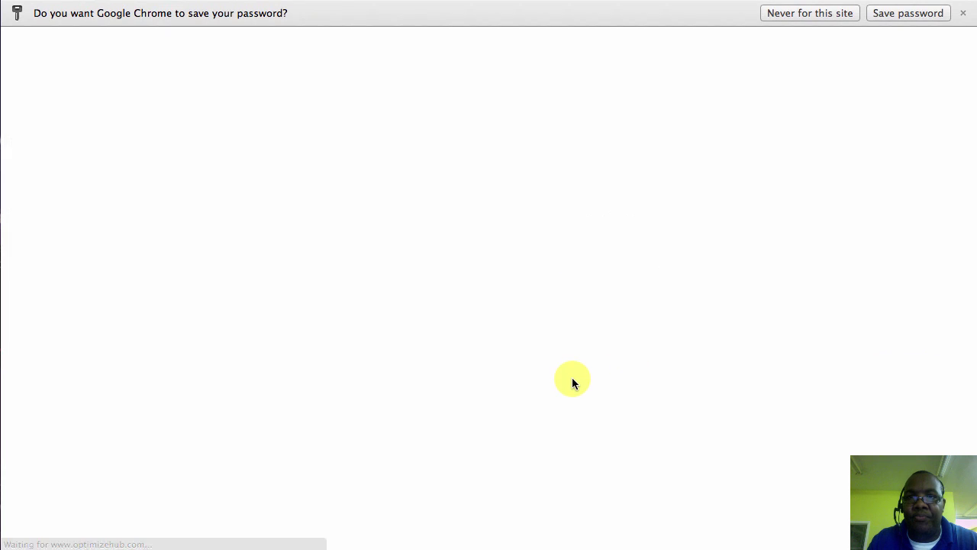
left_click(911, 13)
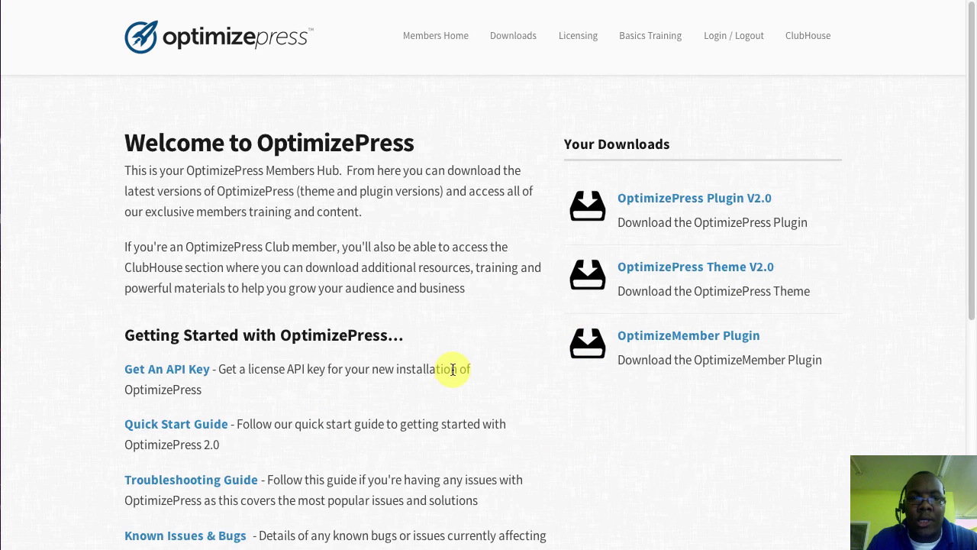
scroll(453, 372, "down", 5)
scroll(453, 372, "up", 5)
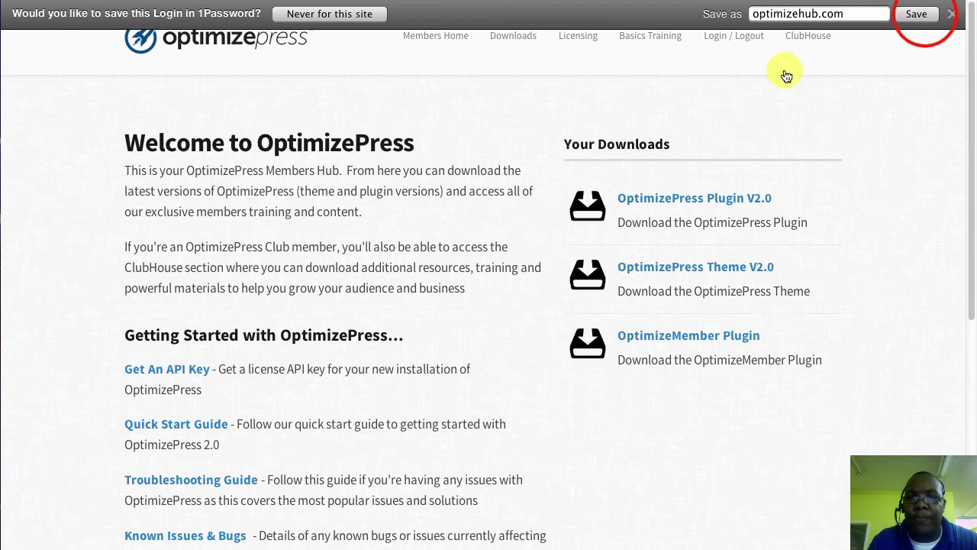
left_click(923, 16)
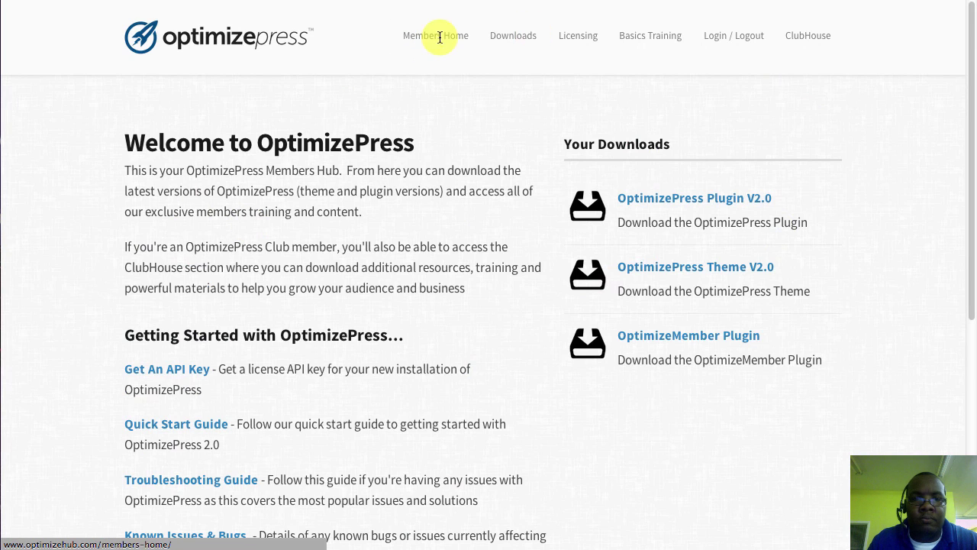
Look over the members home page and open the Downloads page
scroll(621, 288, "down", 2)
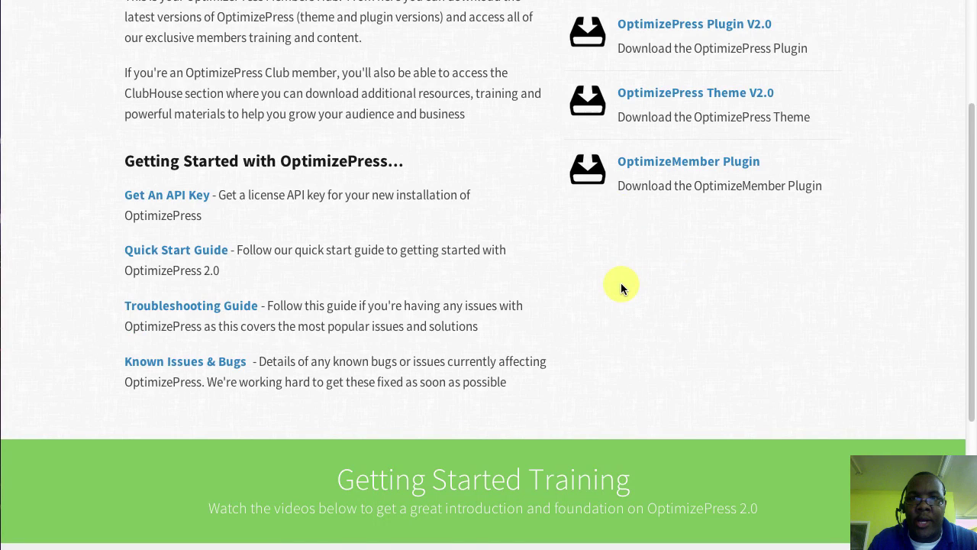
scroll(622, 287, "up", 2)
left_click(518, 40)
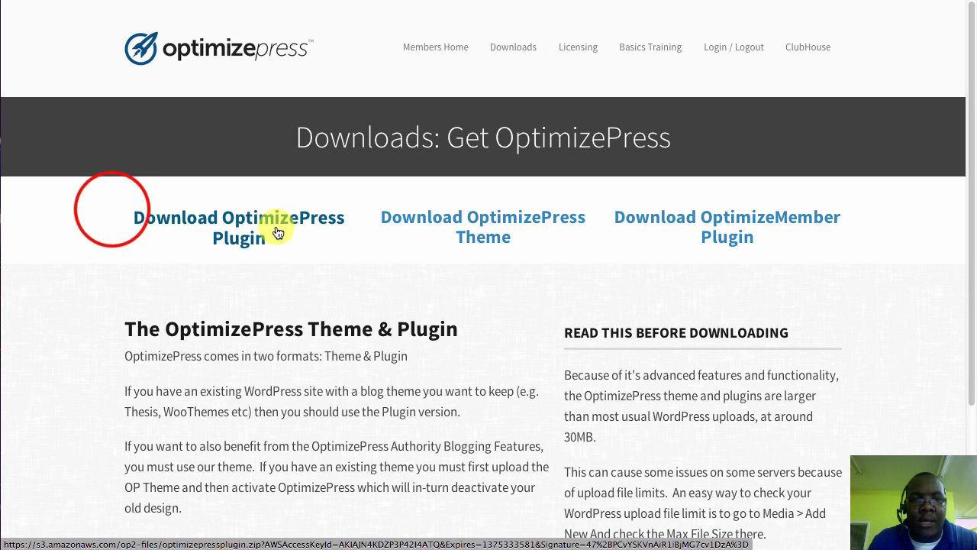
Examine the OptimizePress plugin and theme downloads with their notes, and open the Licensing page
mouse_move(110, 212)
left_mouse_down()
mouse_move(344, 224)
mouse_move(345, 241)
left_mouse_up()
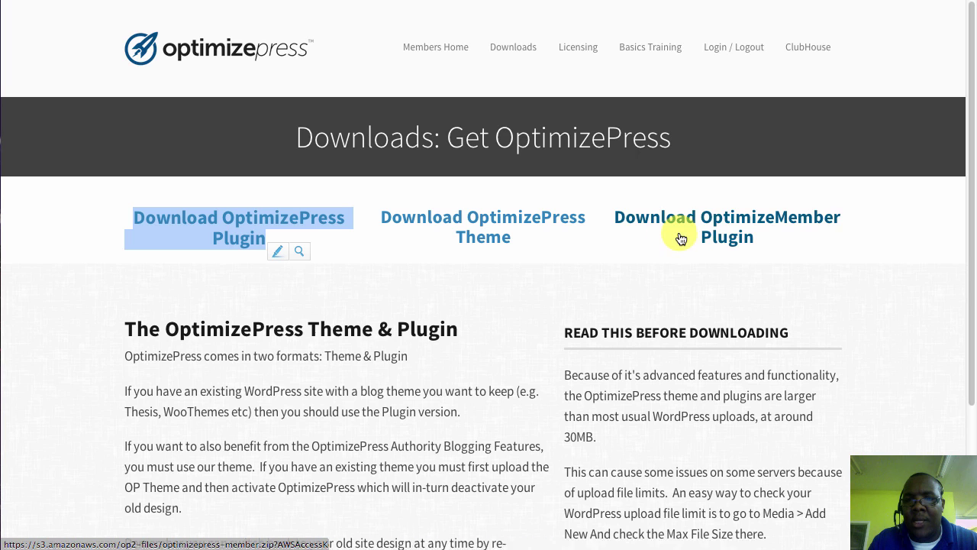
left_click(472, 259)
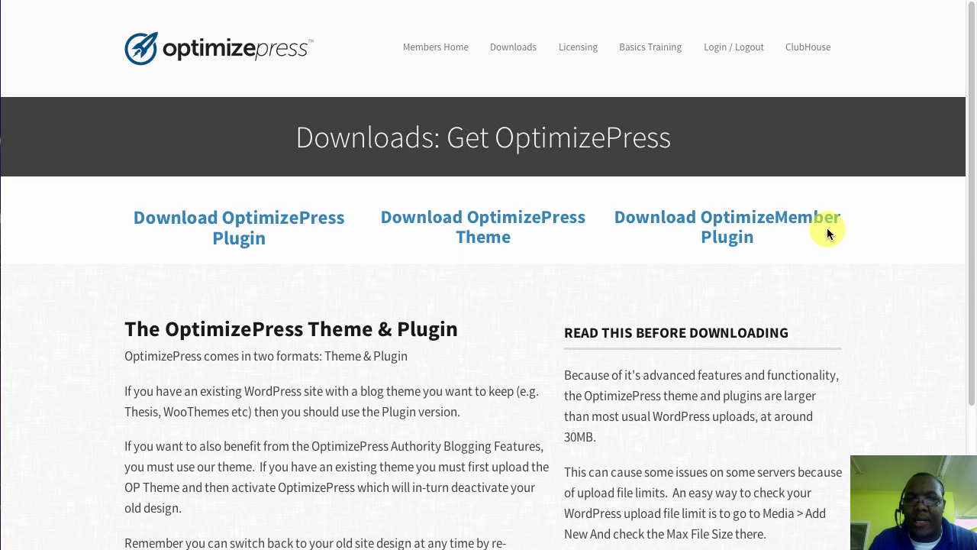
scroll(528, 264, "down", 3)
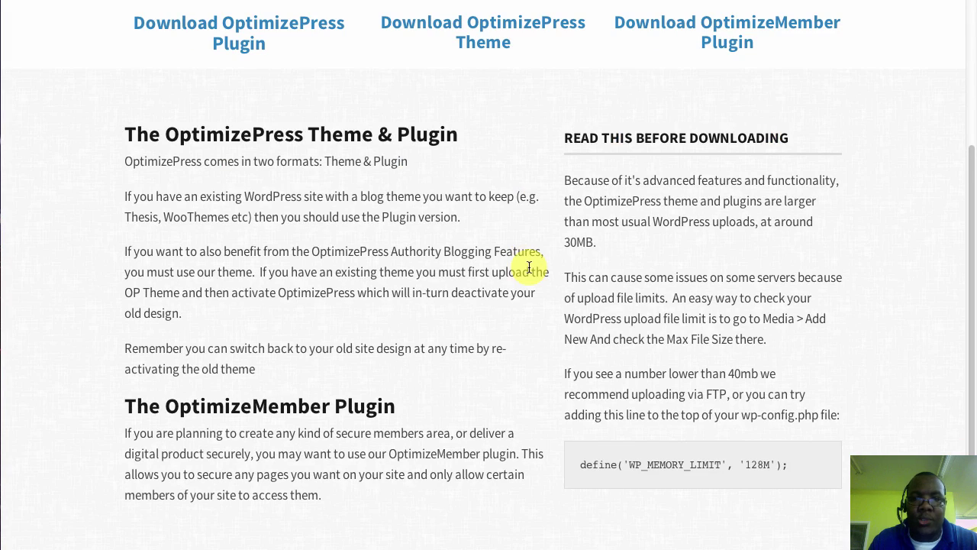
scroll(528, 267, "up", 3)
left_click(588, 50)
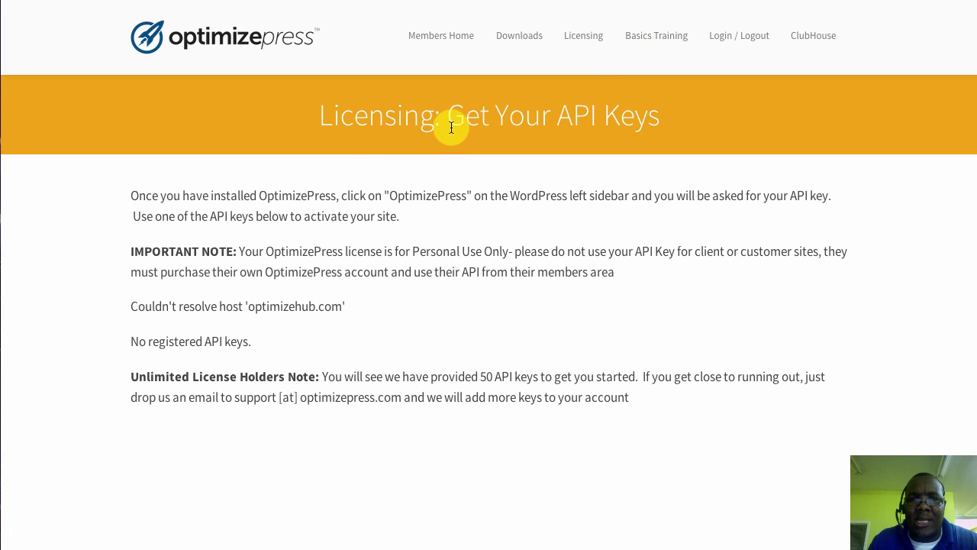
Read the licensing instructions, the personal-use notice and the Unlimited License Holders note on the Licensing page
left_click_drag(130, 196, 778, 388)
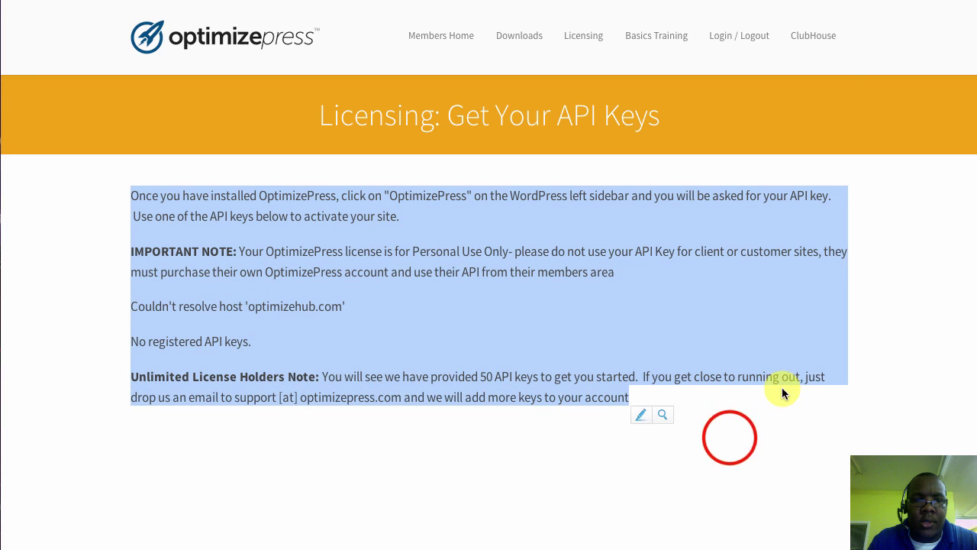
left_click(731, 436)
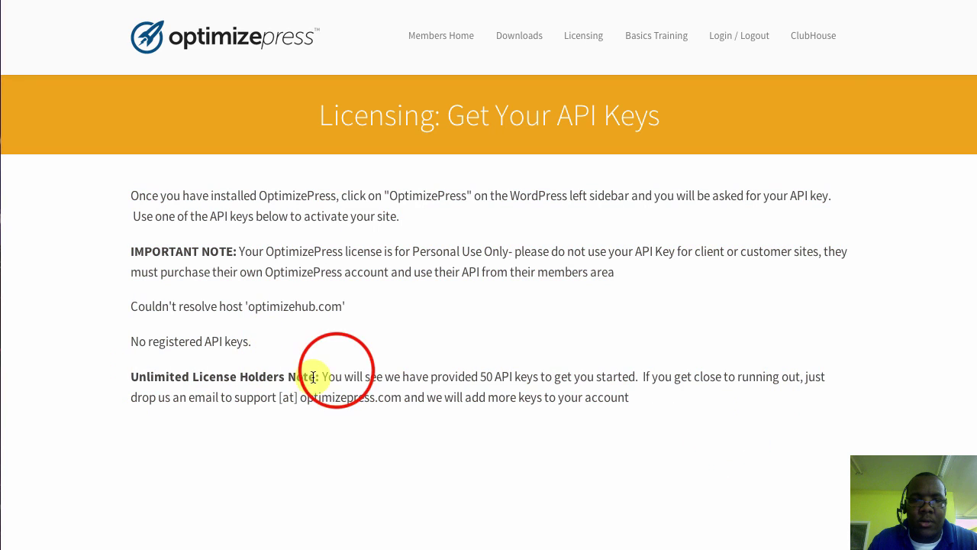
left_click_drag(332, 364, 648, 410)
left_click(658, 416)
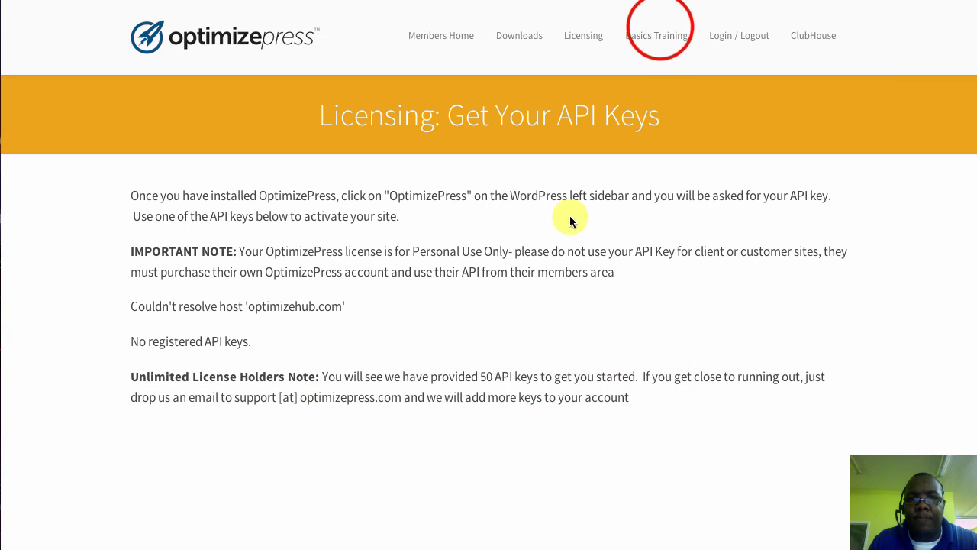
Open the Basics Training page and look through its getting-started videos
left_click(659, 32)
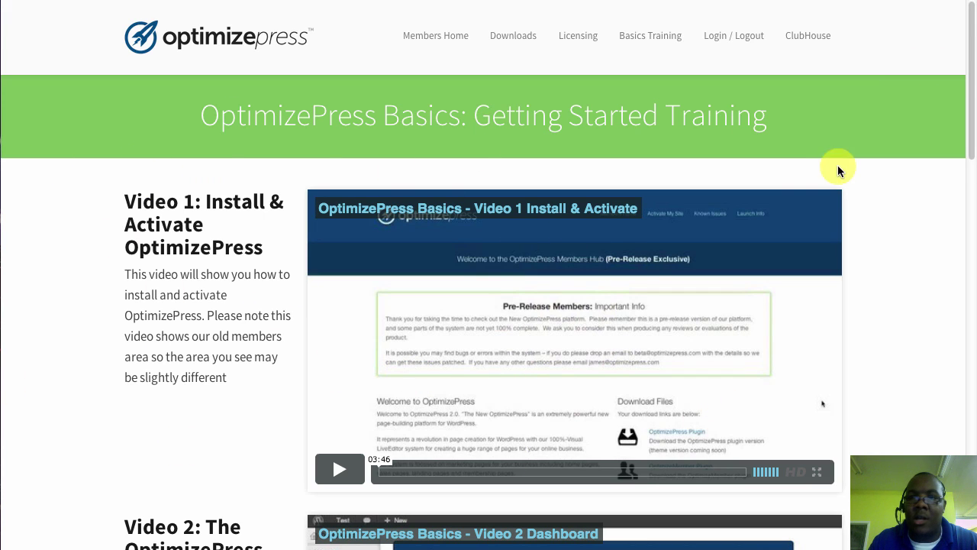
left_click_drag(966, 38, 972, 406)
scroll(822, 404, "up", 20)
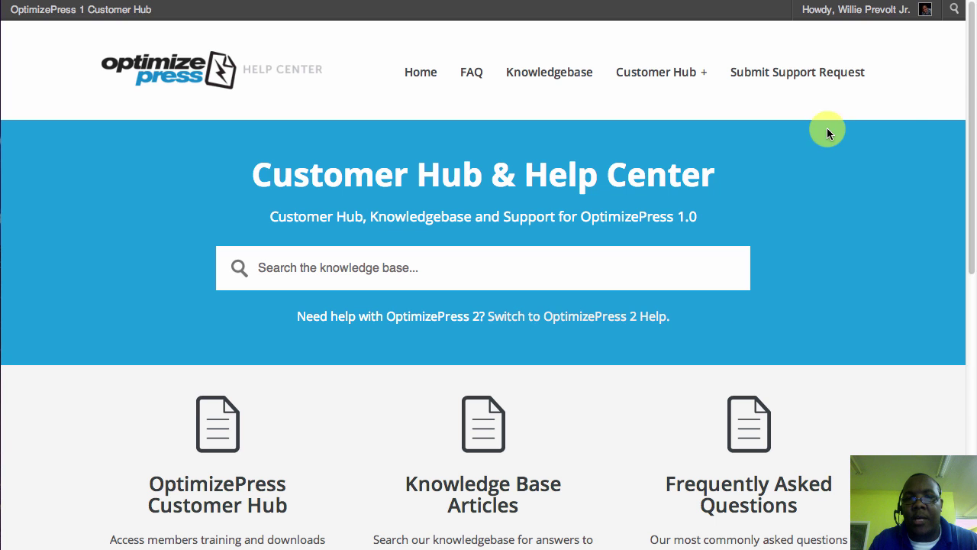
Look over the OptimizePress 1 Customer Hub and the downloads, licensing and tutorial links in its Members Hub
scroll(967, 69, "down", 10)
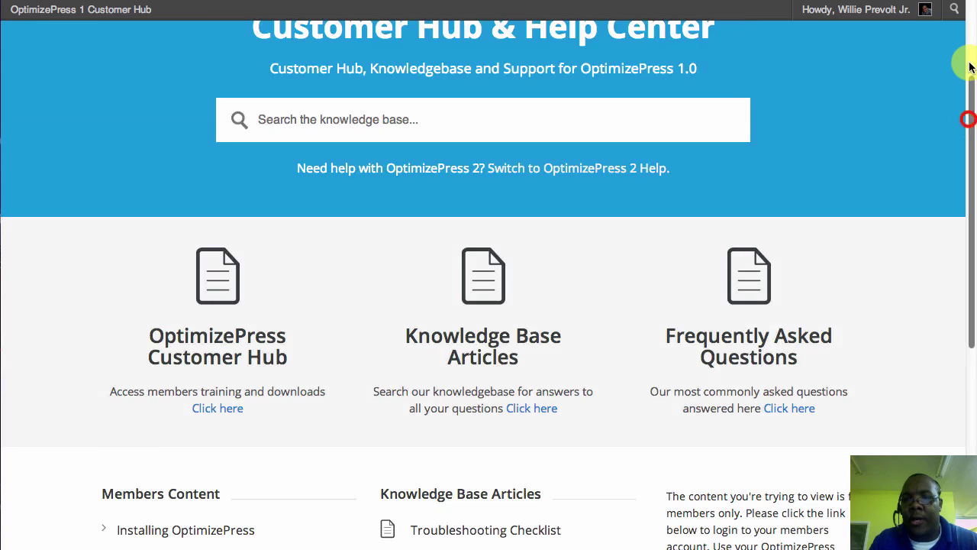
scroll(970, 343, "up", 10)
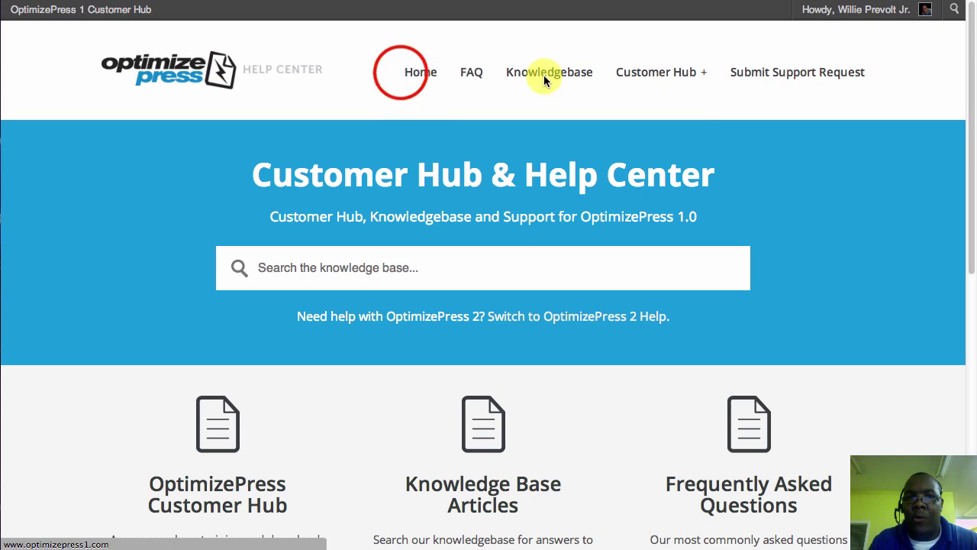
left_click(402, 76)
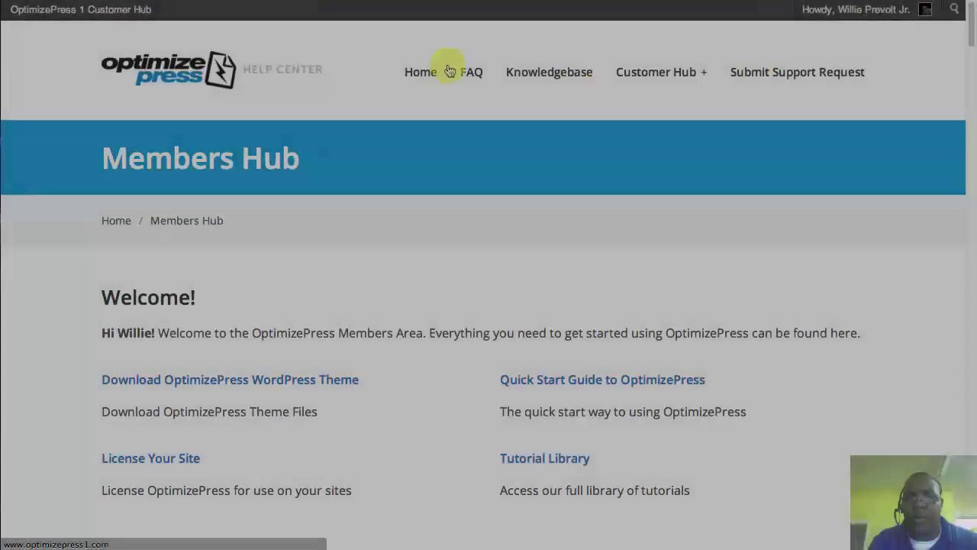
scroll(715, 262, "down", 5)
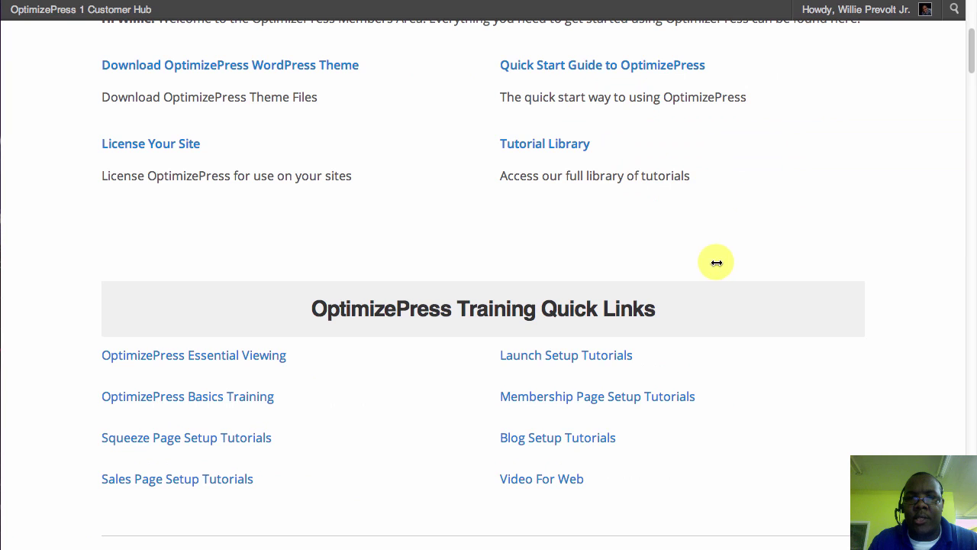
left_click_drag(969, 48, 973, 496)
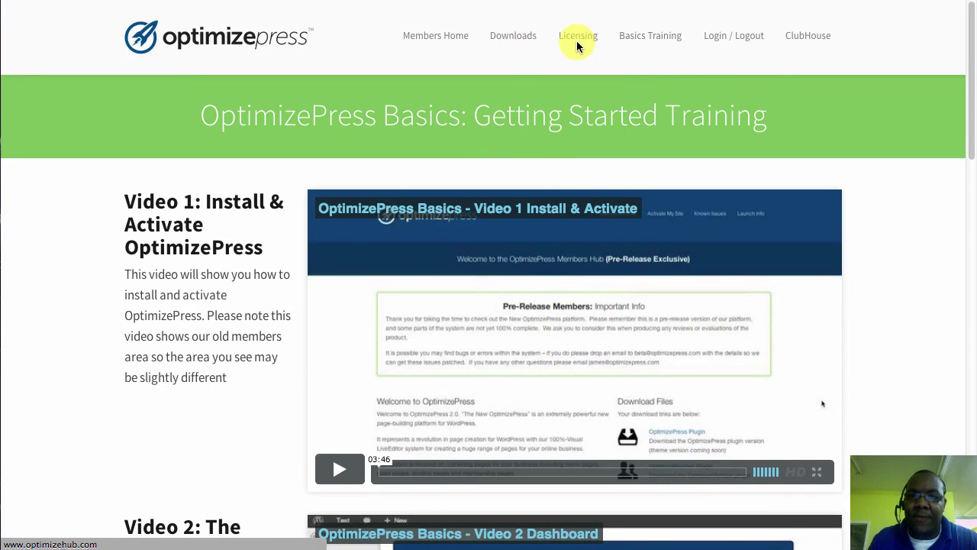
Review the OptimizePress 2 Basics Training page and its Install & Activate and Dashboard videos
left_click(967, 35)
left_click_drag(966, 34, 966, 77)
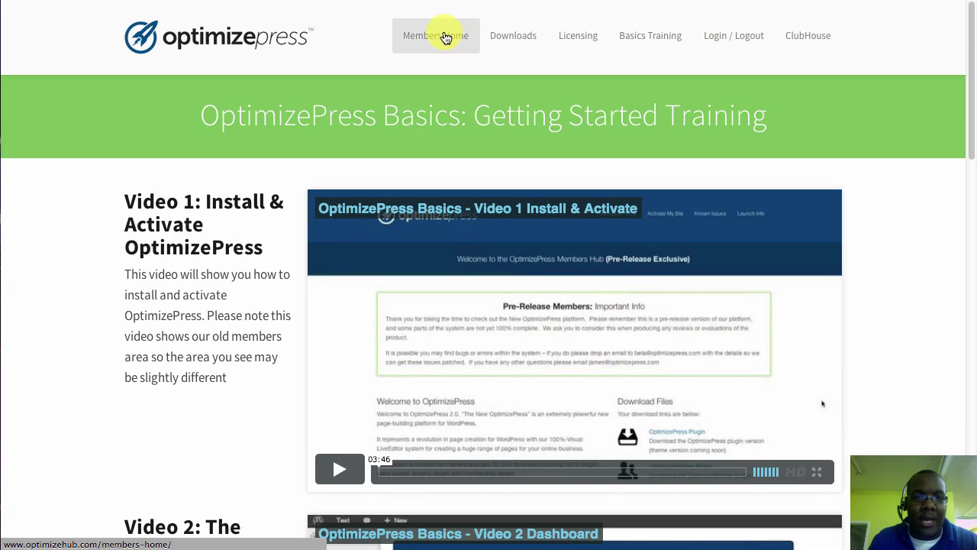
left_click(523, 36)
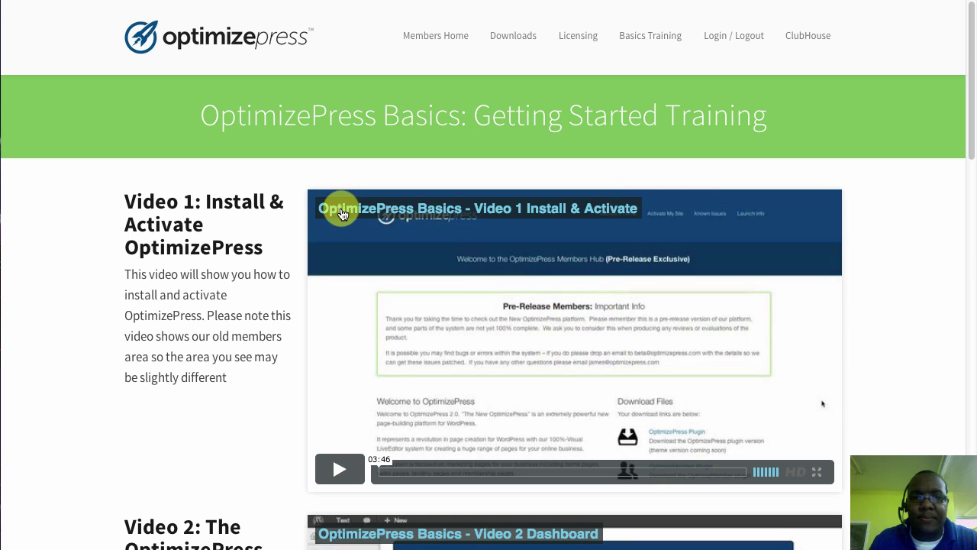
scroll(959, 57, "down", 12)
scroll(931, 218, "up", 10)
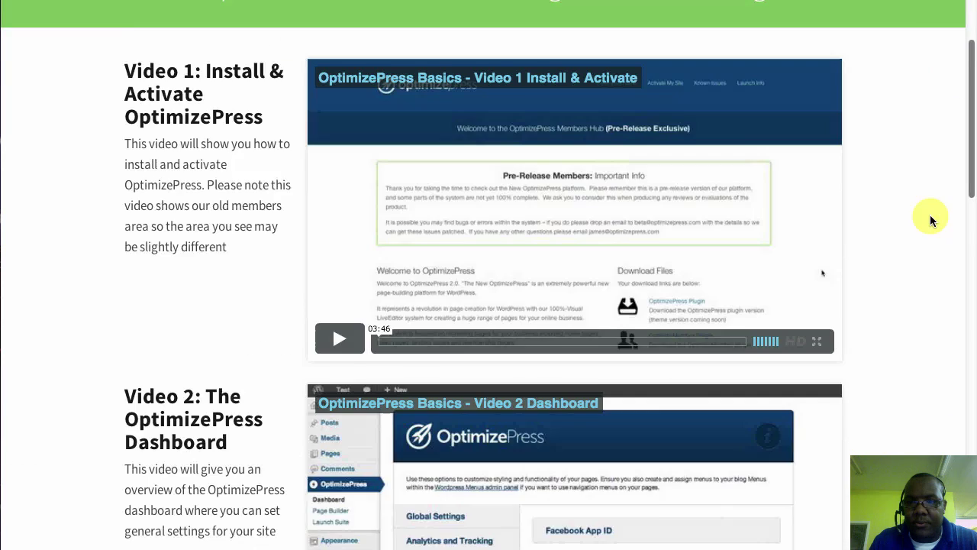
scroll(319, 416, "up", 2)
Open the Downloads page, check the theme and plugin notes, and download the OptimizePress Theme
left_click(509, 36)
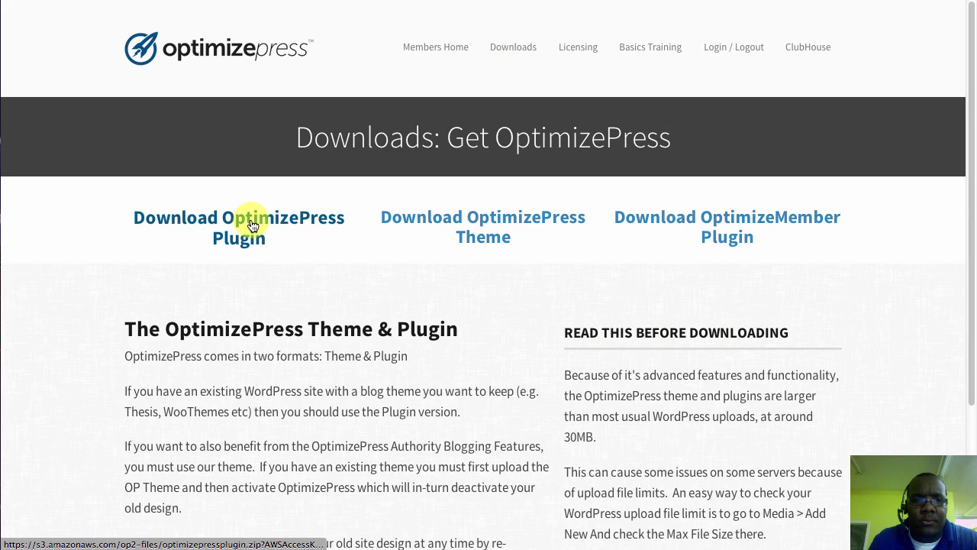
scroll(794, 267, "down", 1)
scroll(806, 298, "down", 2)
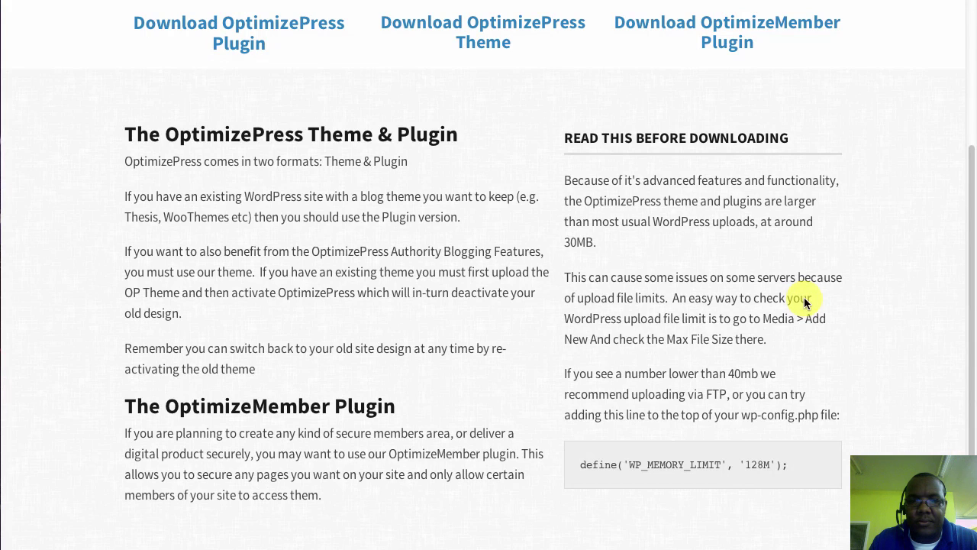
scroll(955, 179, "up", 3)
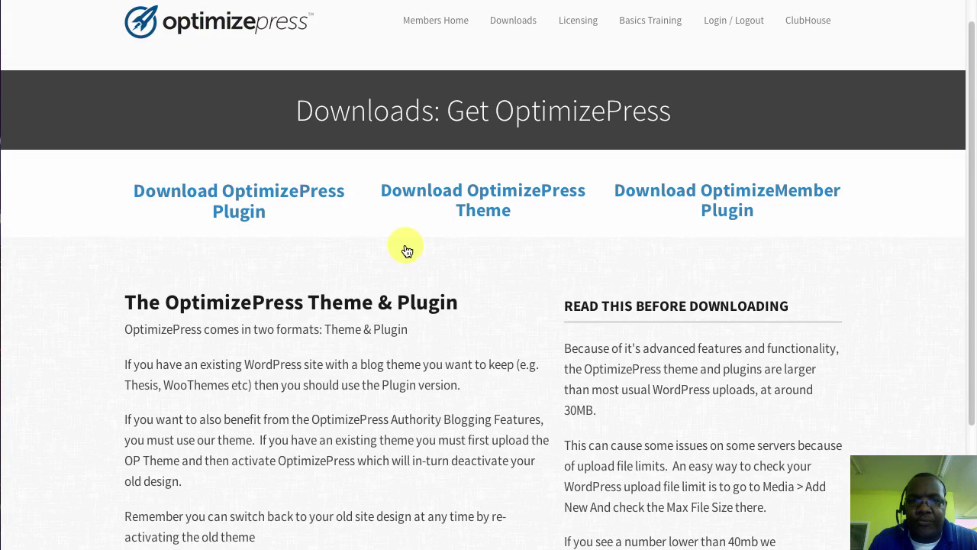
left_click(497, 190)
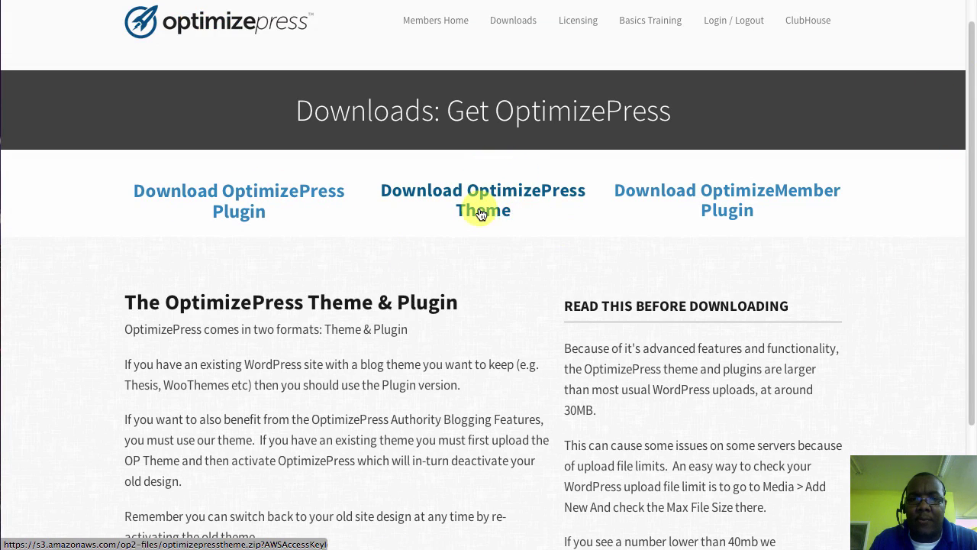
right_click(497, 190)
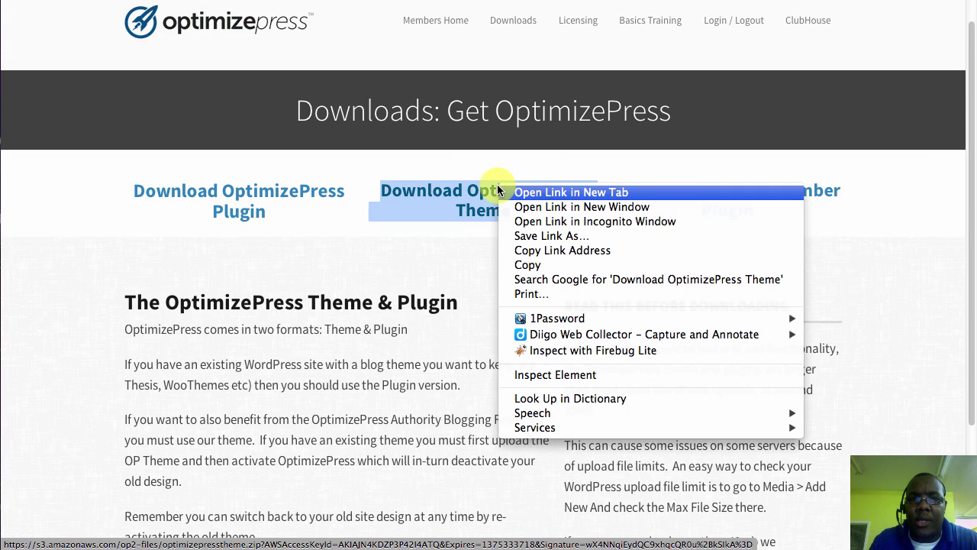
key("Escape")
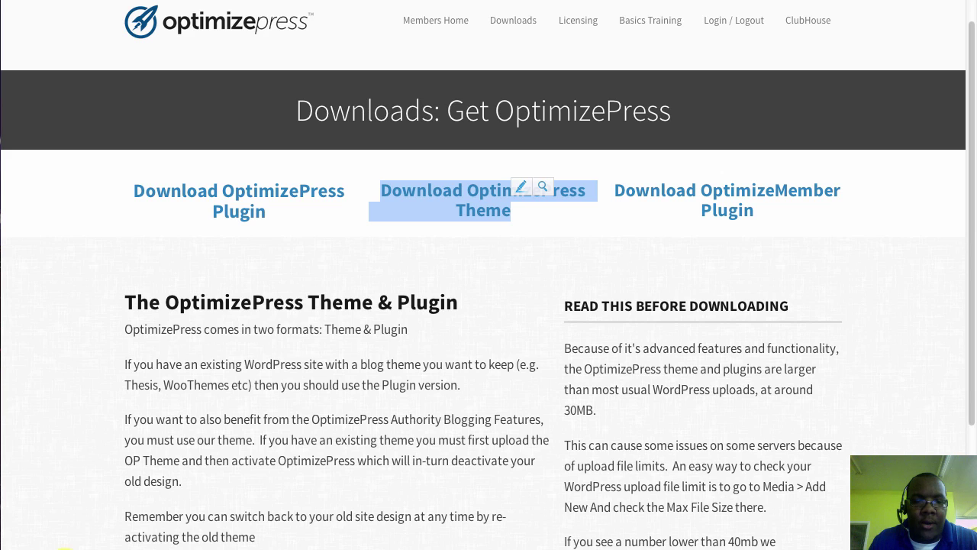
left_click(526, 230)
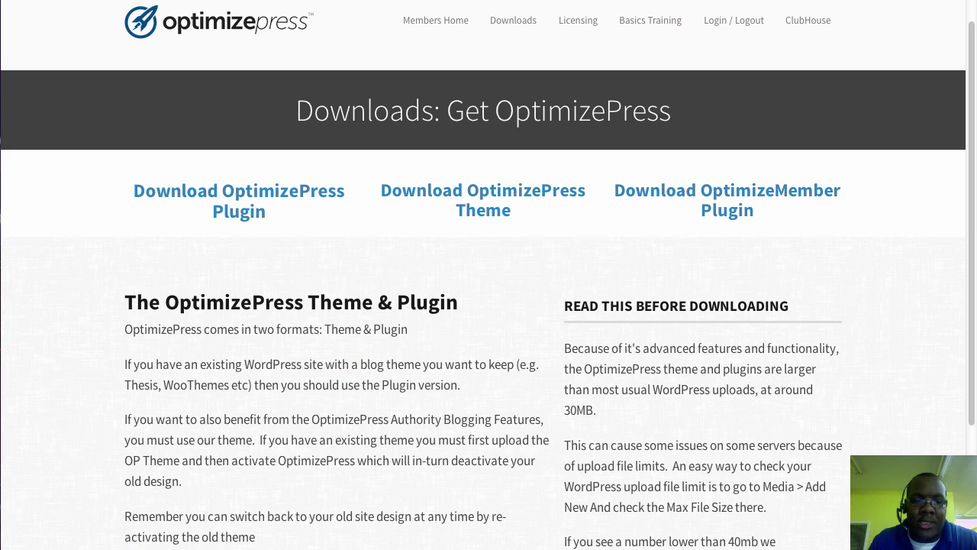
Return to the Basics Training page and play Video 1: Install & Activate OptimizePress
left_click(687, 16)
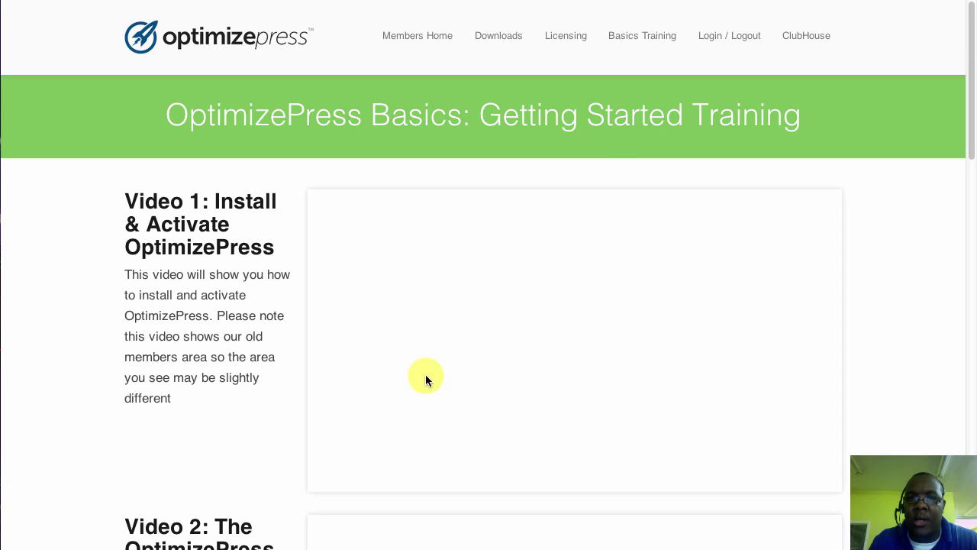
left_click_drag(957, 103, 974, 93)
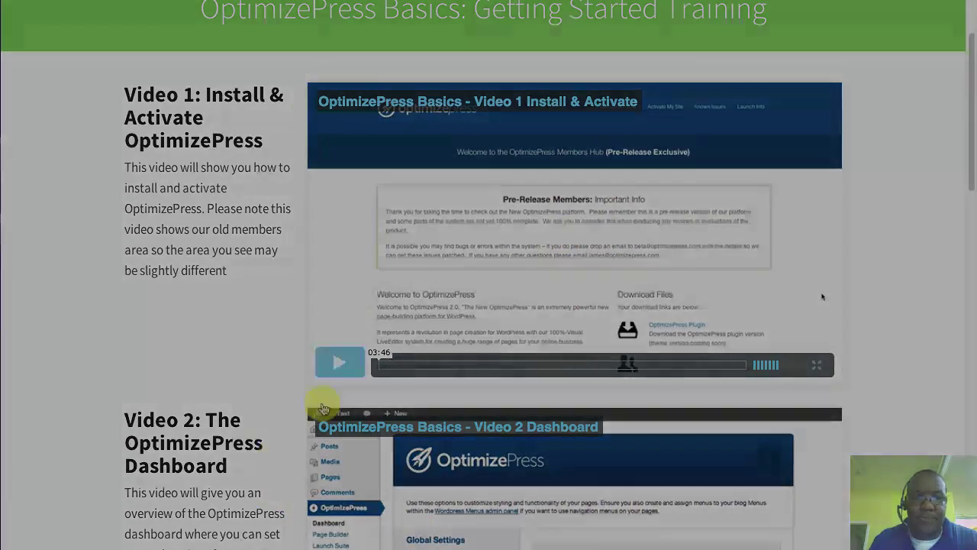
left_click(349, 364)
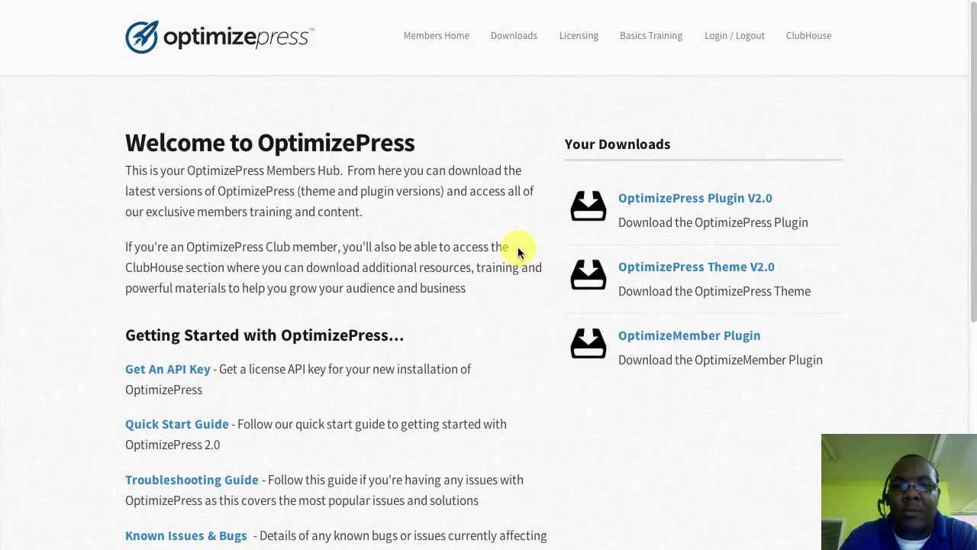
Examine the members home page's getting-started links and training section, previewing the Install & Activate OptimizePress video
scroll(518, 252, "down", 5)
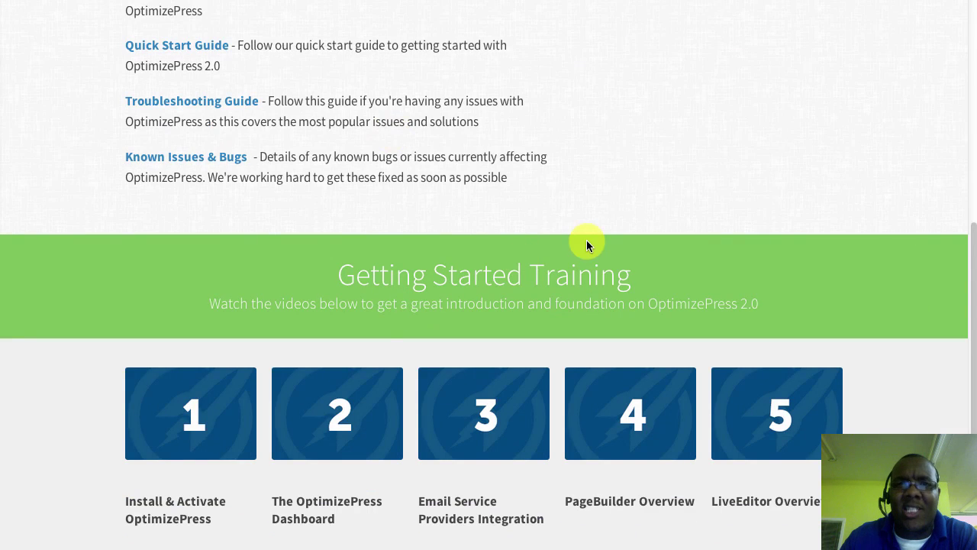
scroll(584, 252, "down", 1)
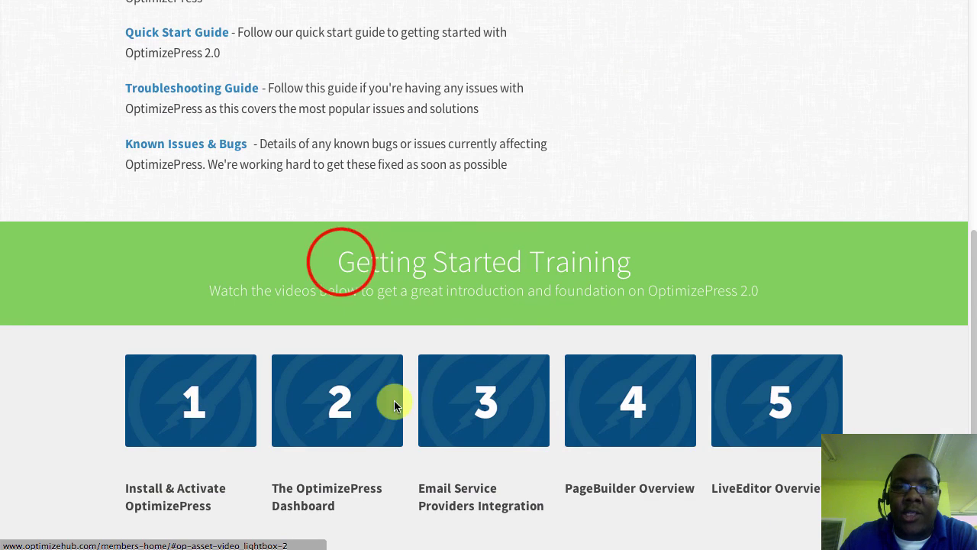
left_click_drag(338, 261, 639, 261)
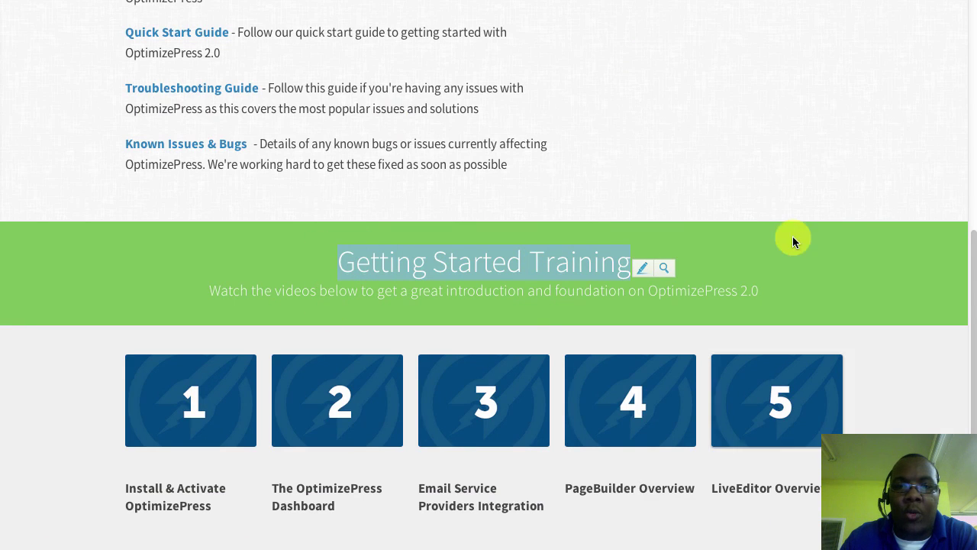
left_click(187, 402)
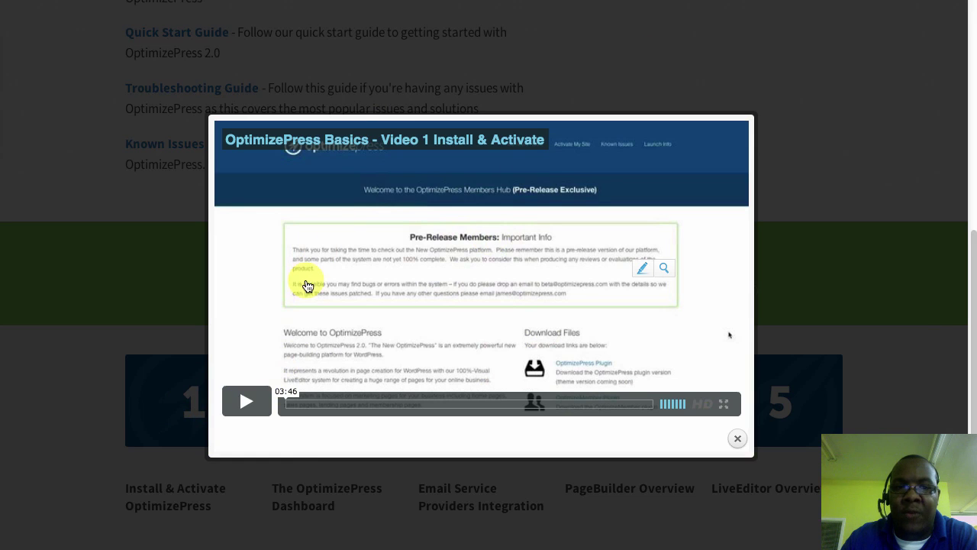
left_click(735, 438)
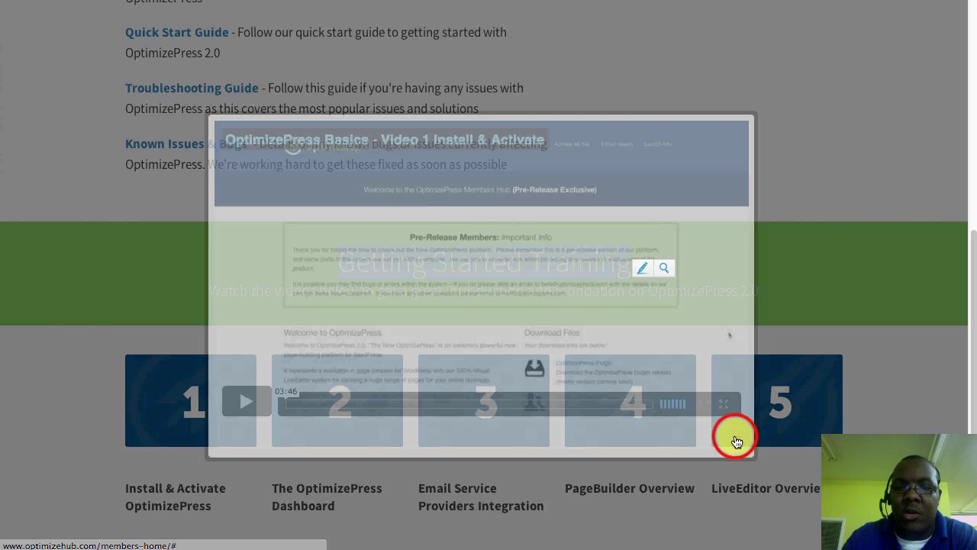
scroll(750, 277, "up", 5)
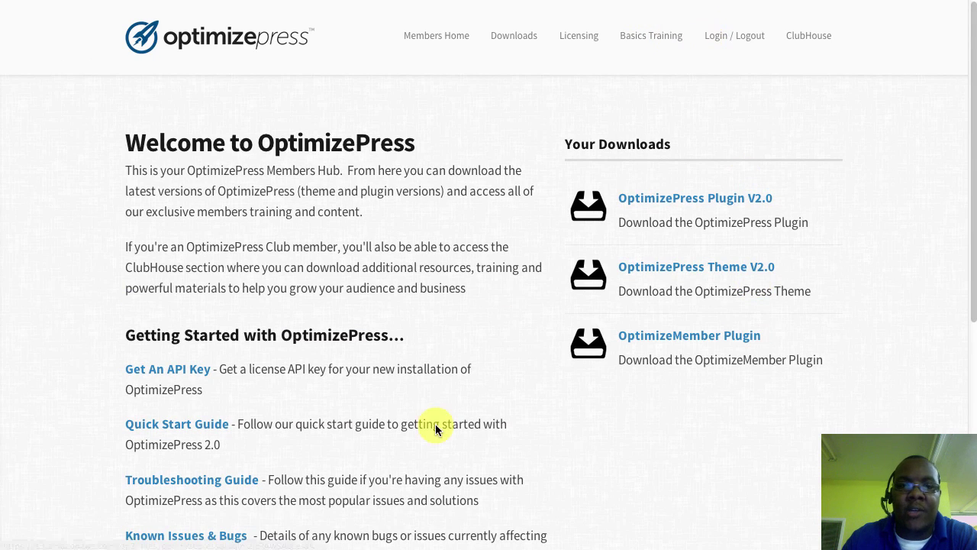
scroll(450, 381, "down", 5)
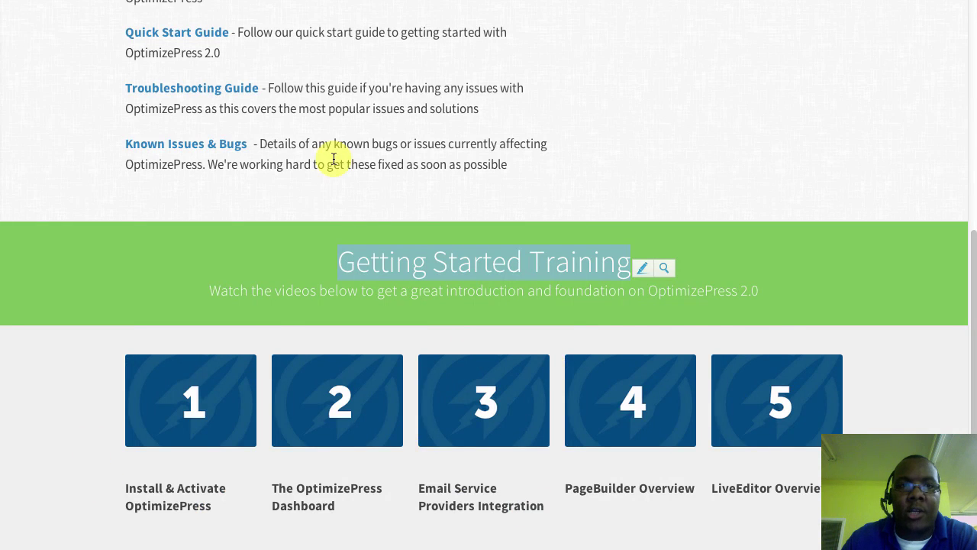
scroll(340, 162, "up", 5)
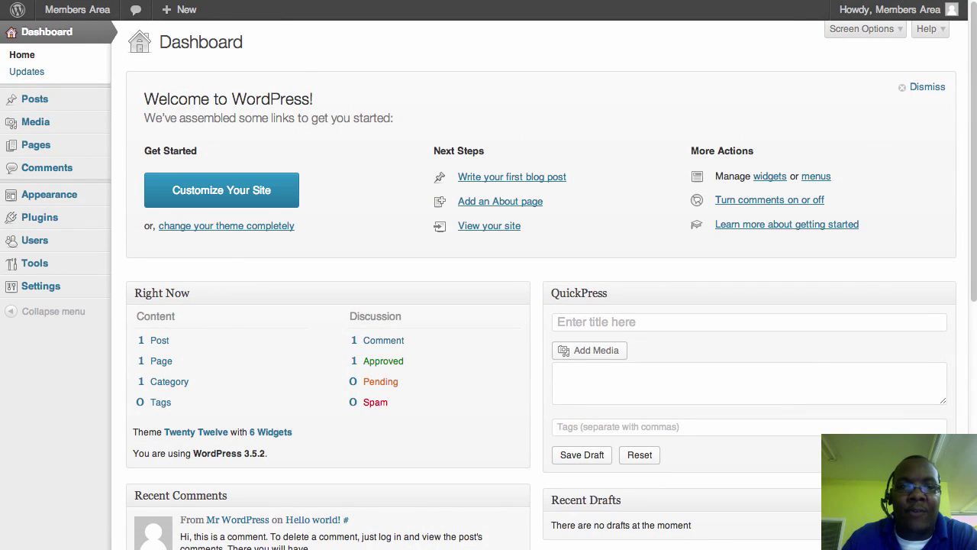
Open the theme installation page for uploading a theme in .zip format
mouse_move(62, 188)
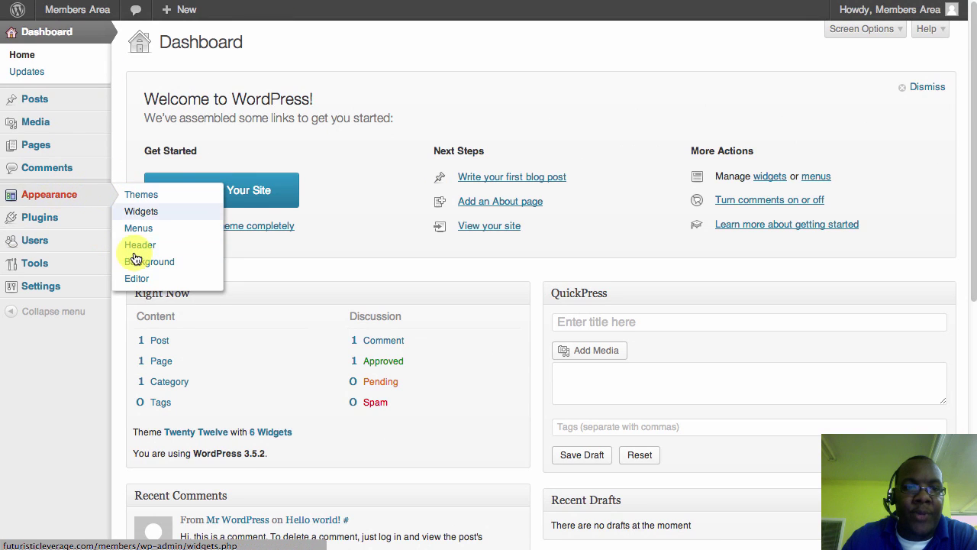
left_click(148, 198)
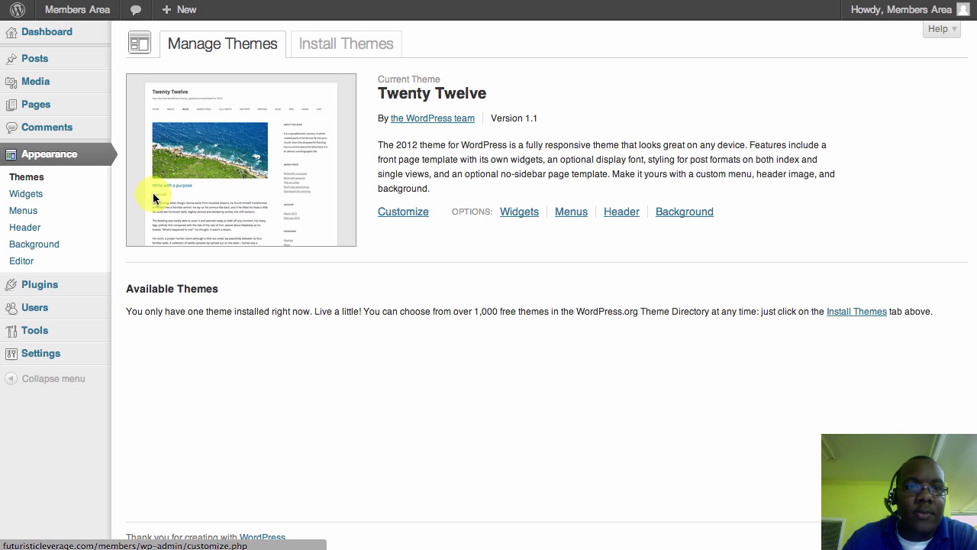
left_click(323, 47)
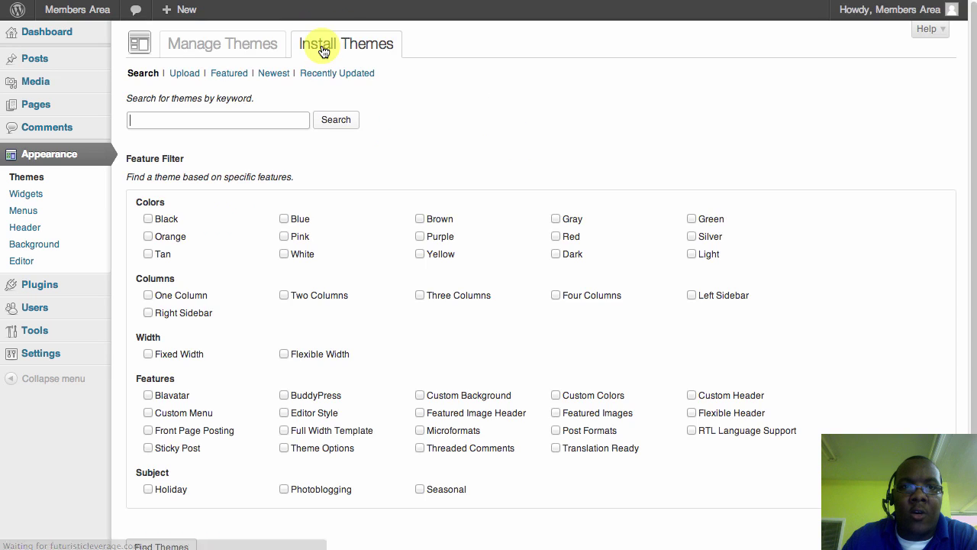
left_click(184, 73)
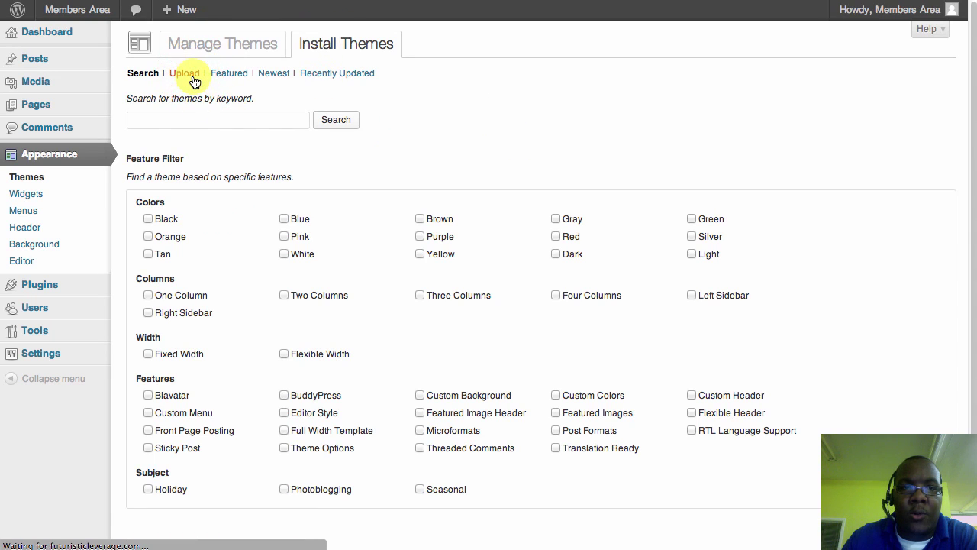
Choose optimizepresstheme.zip from the Desktop and install it as a new theme
left_click(167, 158)
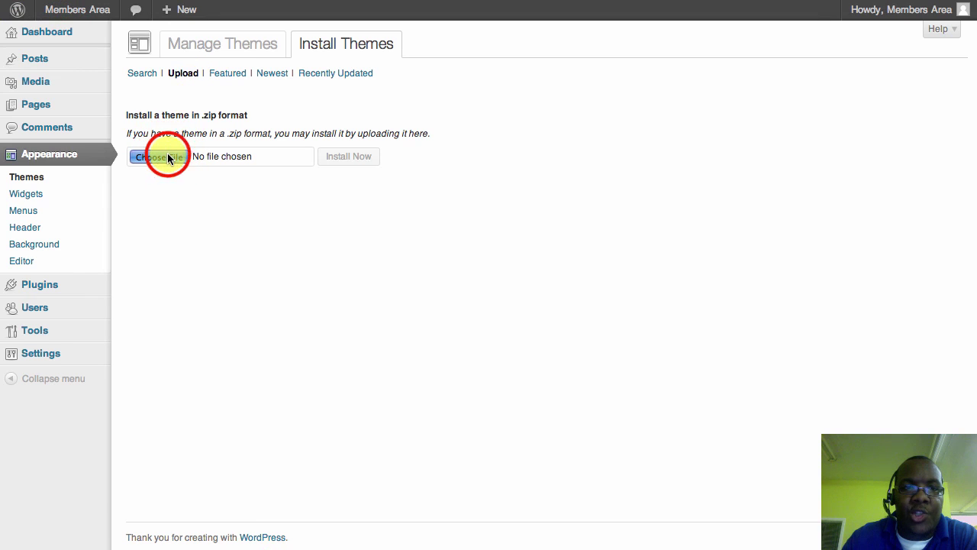
left_click(217, 78)
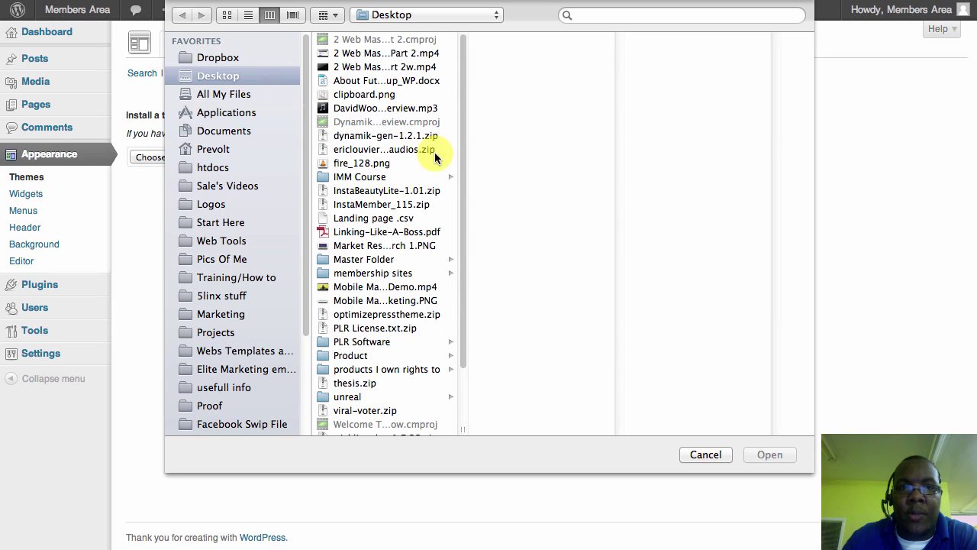
left_click(455, 114)
key("Down")
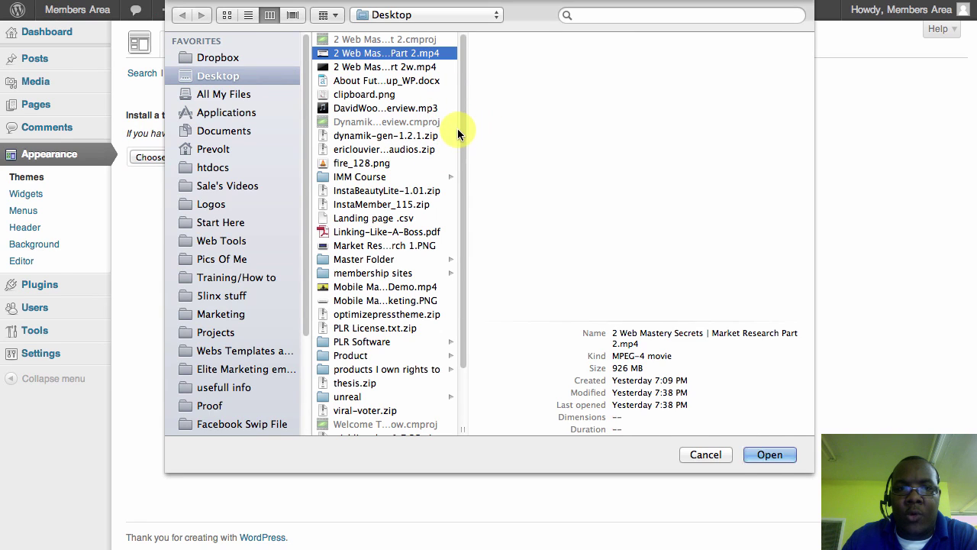
left_click(373, 310)
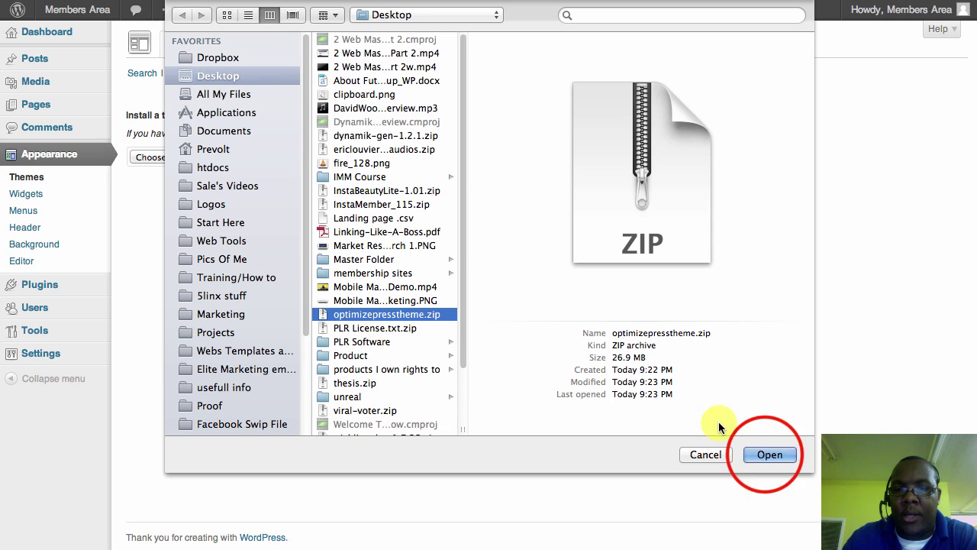
left_click(764, 452)
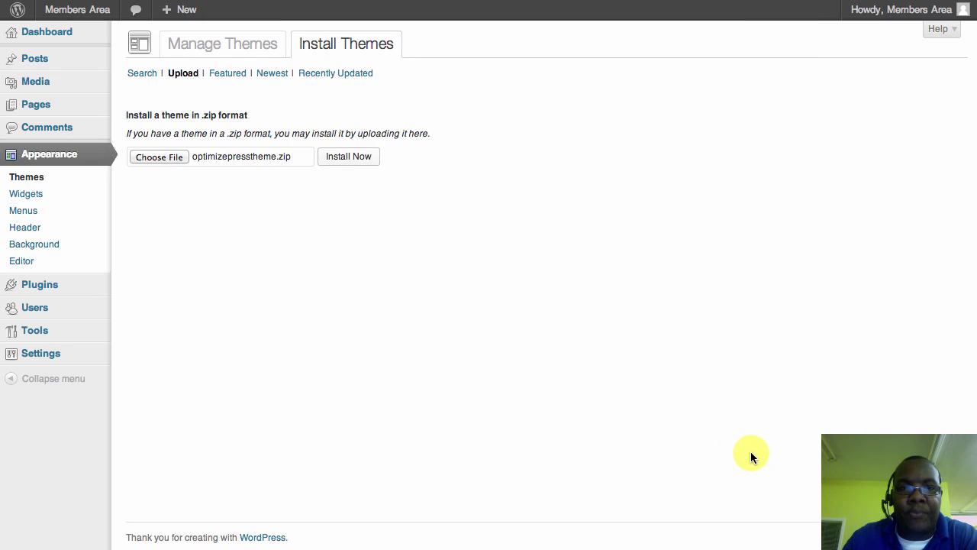
left_click(356, 163)
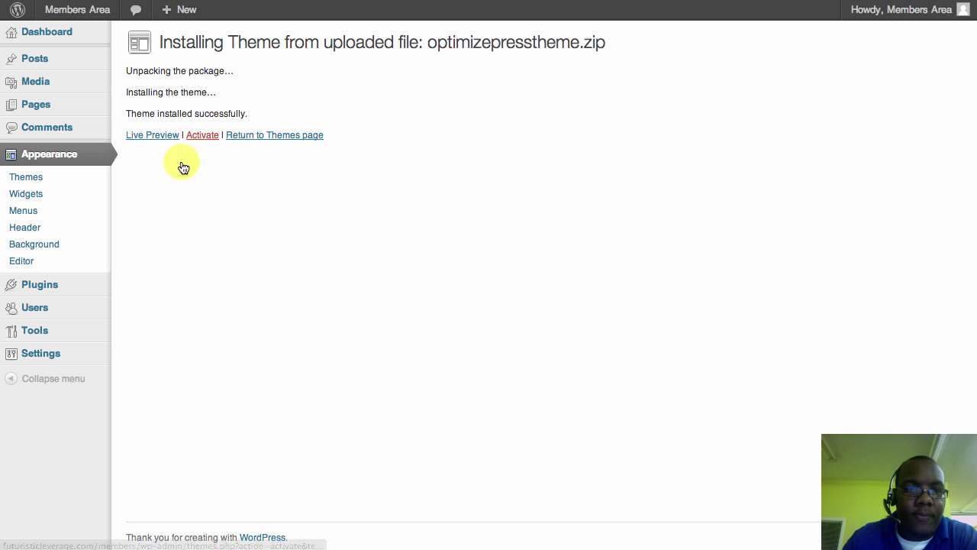
Activate the installed OptimizePress theme and place the cursor in its API Key field
left_click(199, 136)
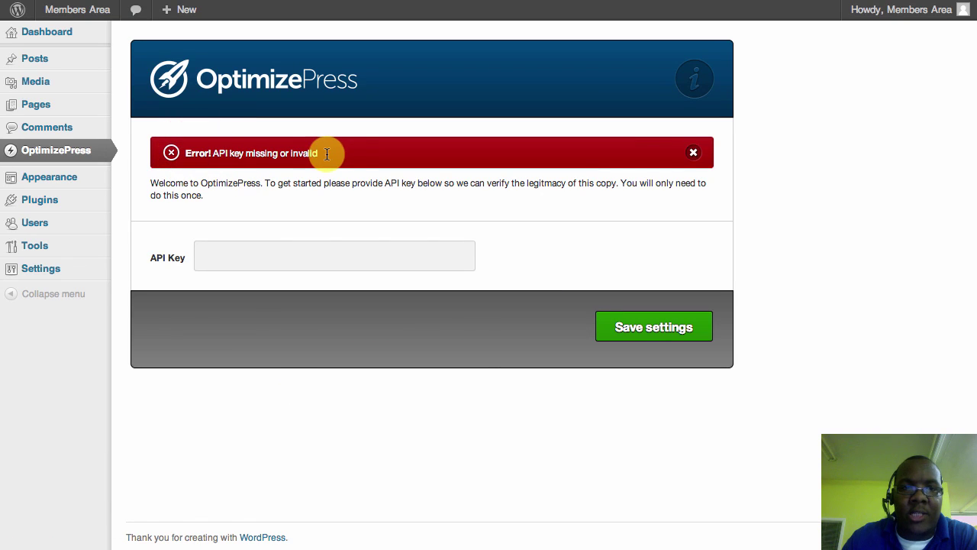
left_click(262, 265)
left_click(262, 266)
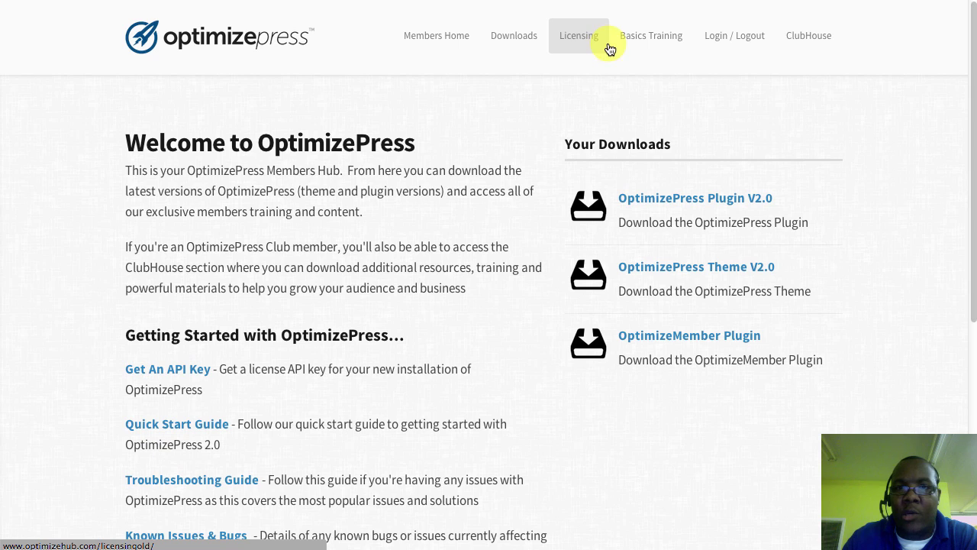
Open the API key page from the OptimizePress members home and copy the first registered API key
left_click(199, 374)
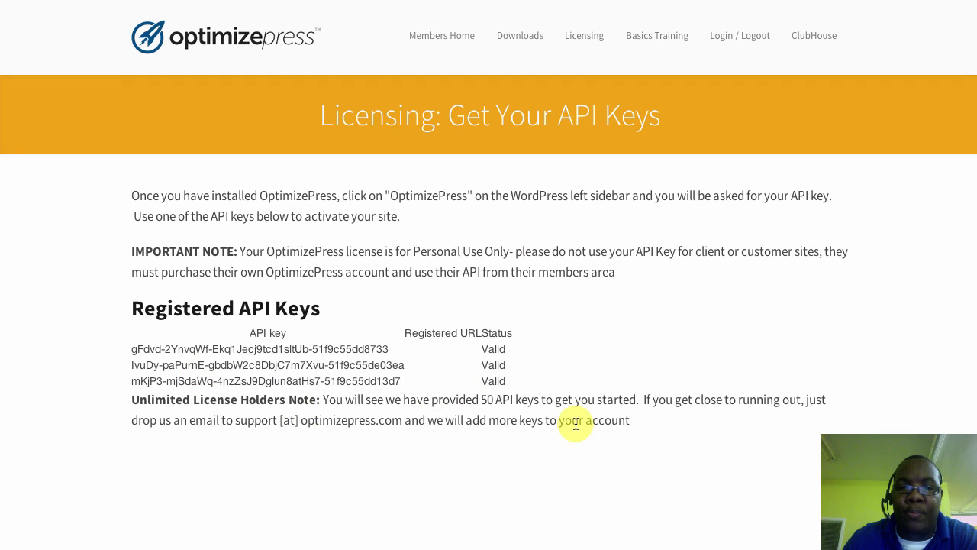
left_click(139, 365)
left_click_drag(132, 349, 386, 353)
right_click(387, 352)
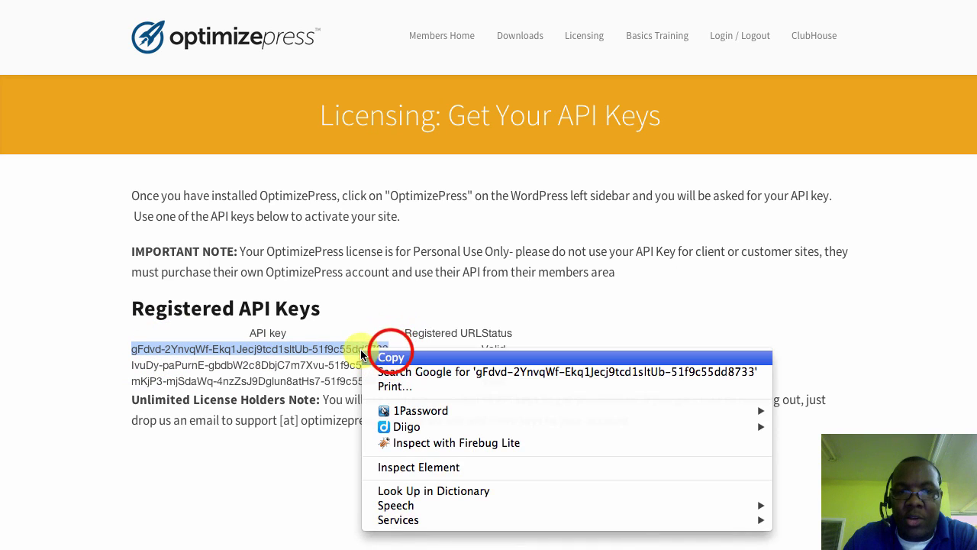
left_click(390, 354)
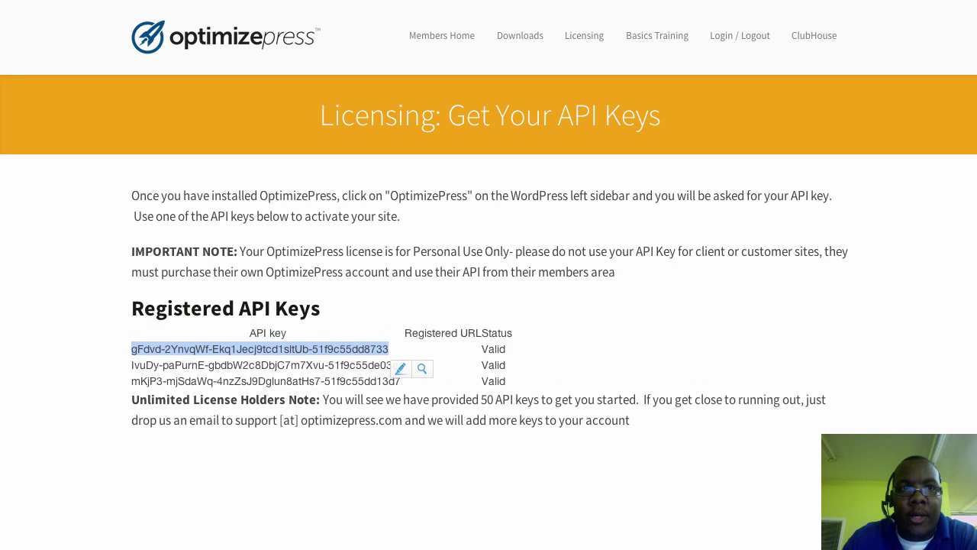
Return to the WordPress OptimizePress page, paste the API key into the API Key field and save the settings
key("ctrl+Tab")
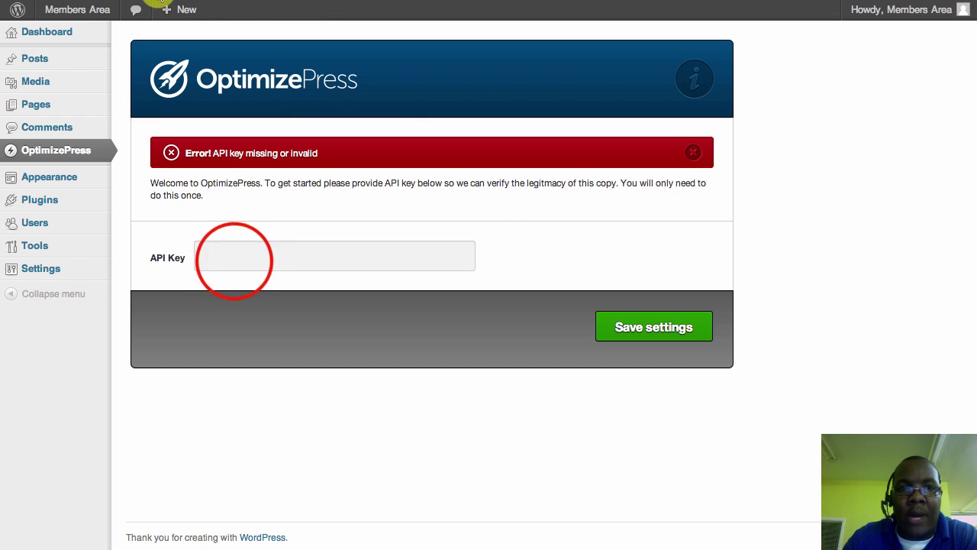
right_click(233, 262)
left_click(256, 333)
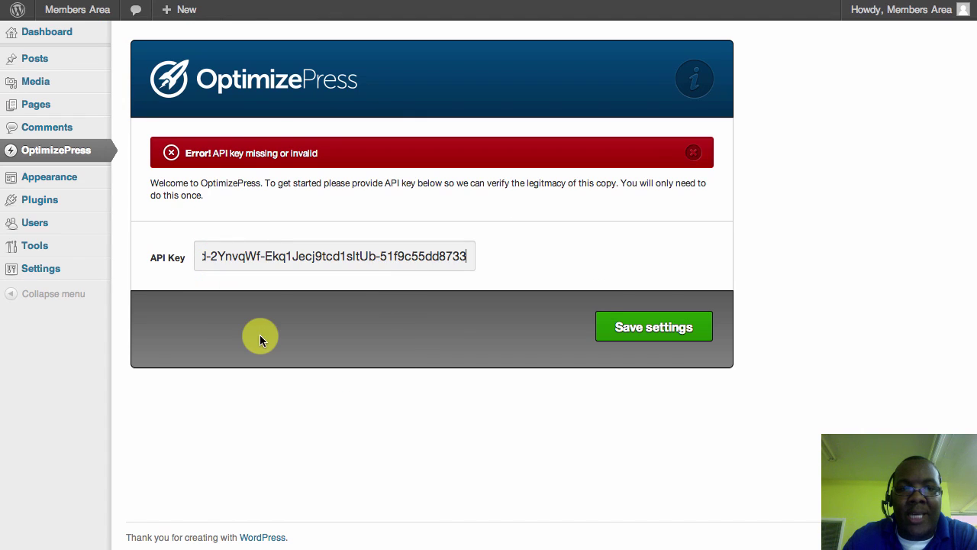
left_click(645, 328)
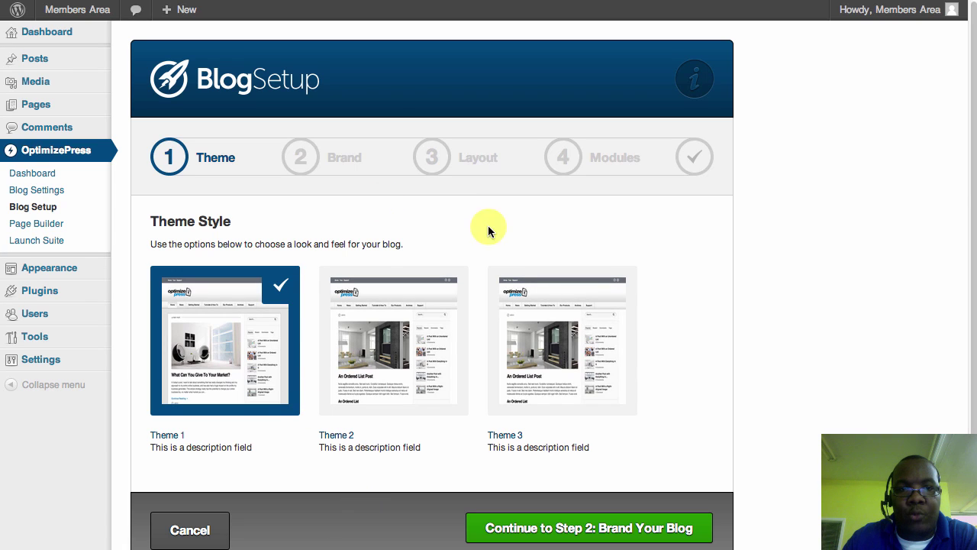
Examine the Blog Setup theme styles, previewing Theme 1, Theme 2 and Theme 3 at larger size
scroll(672, 191, "down", 2)
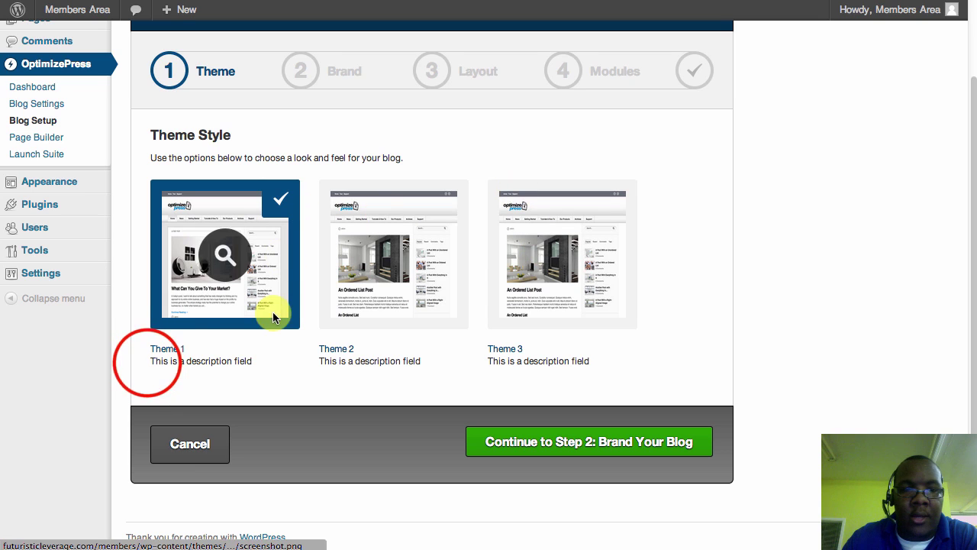
left_click_drag(148, 360, 253, 359)
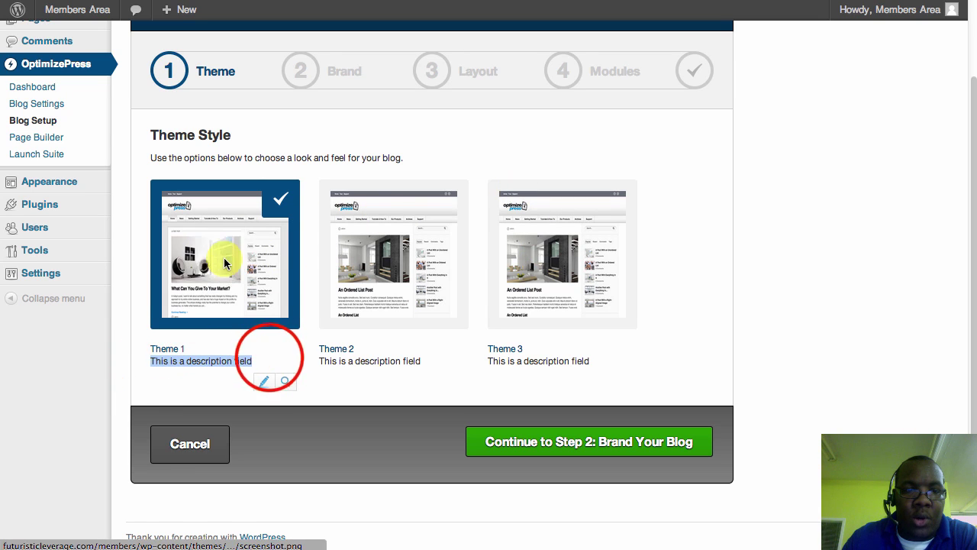
left_click(264, 356)
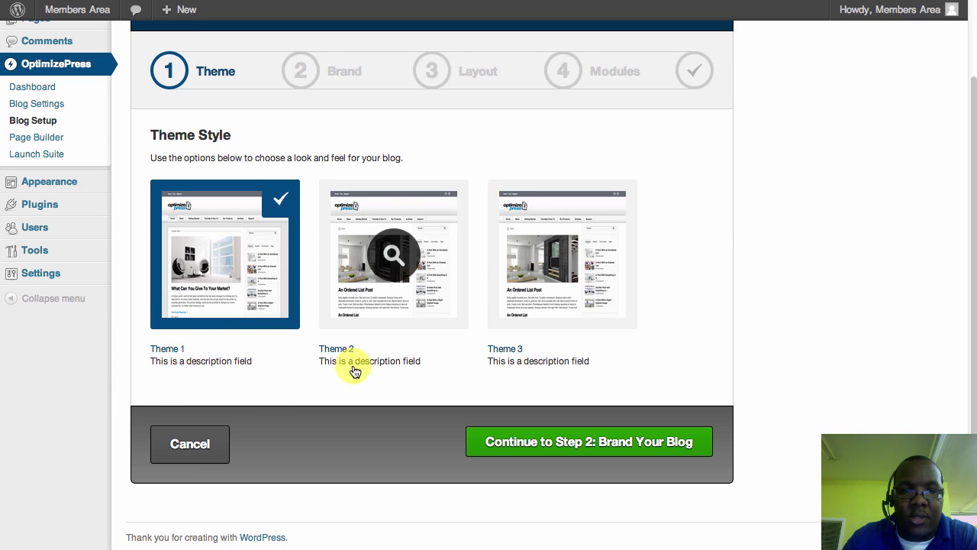
left_click(234, 254)
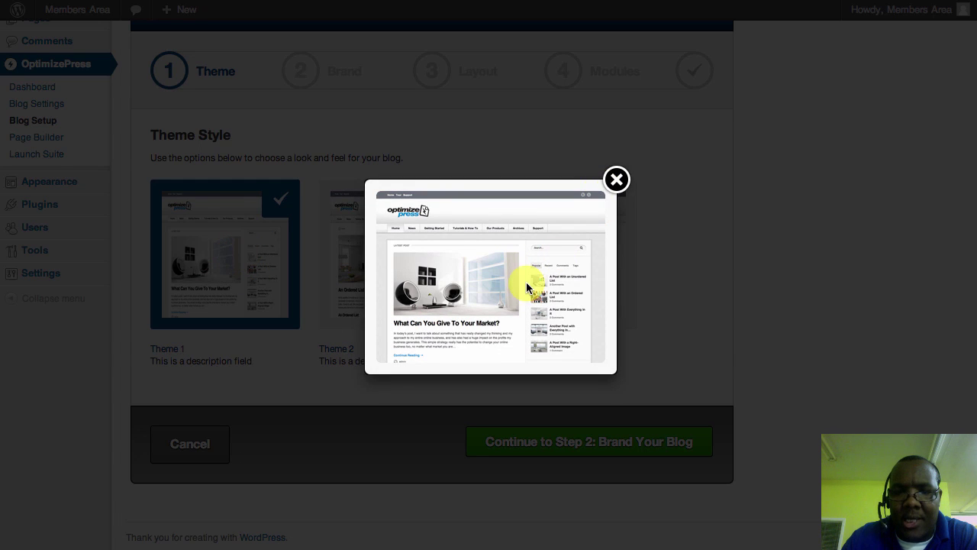
left_click(616, 180)
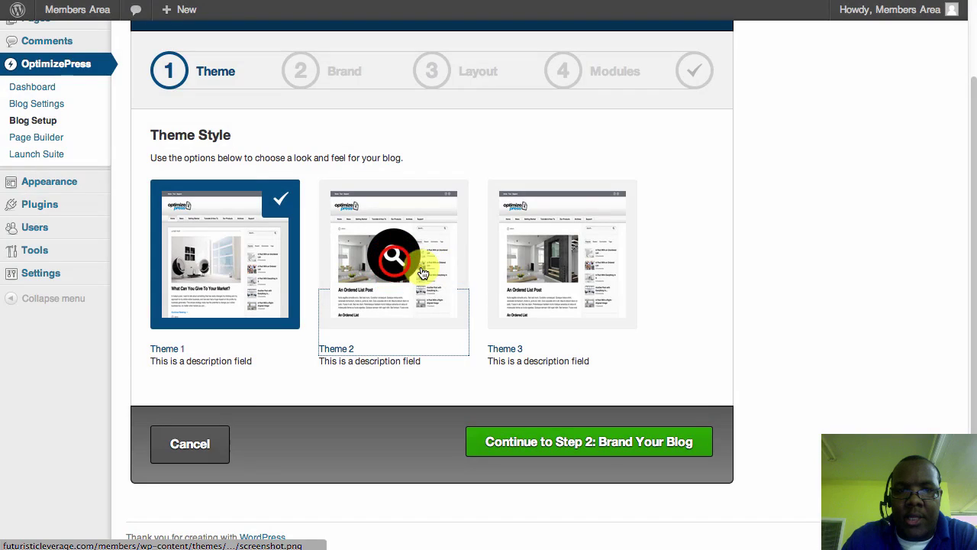
left_click(393, 256)
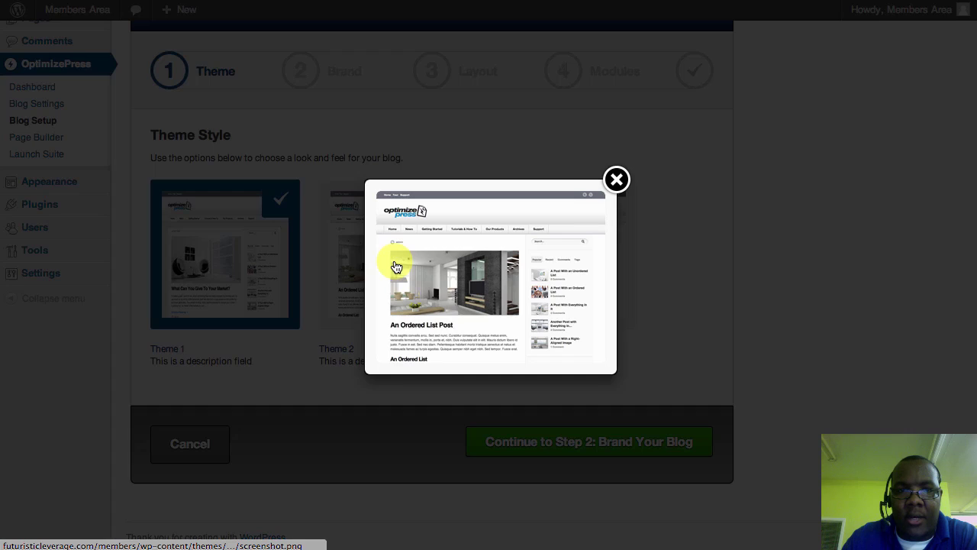
left_click(616, 180)
left_click(561, 255)
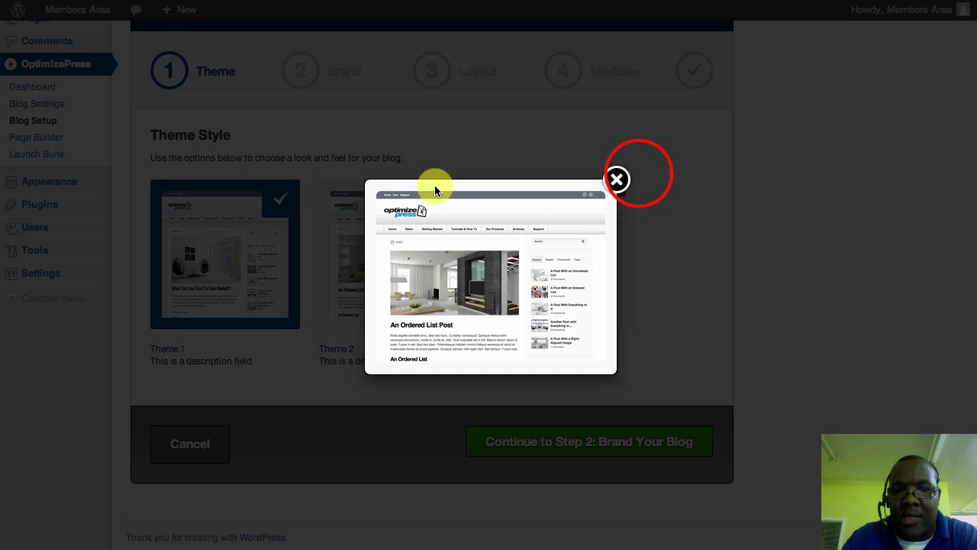
left_click(616, 179)
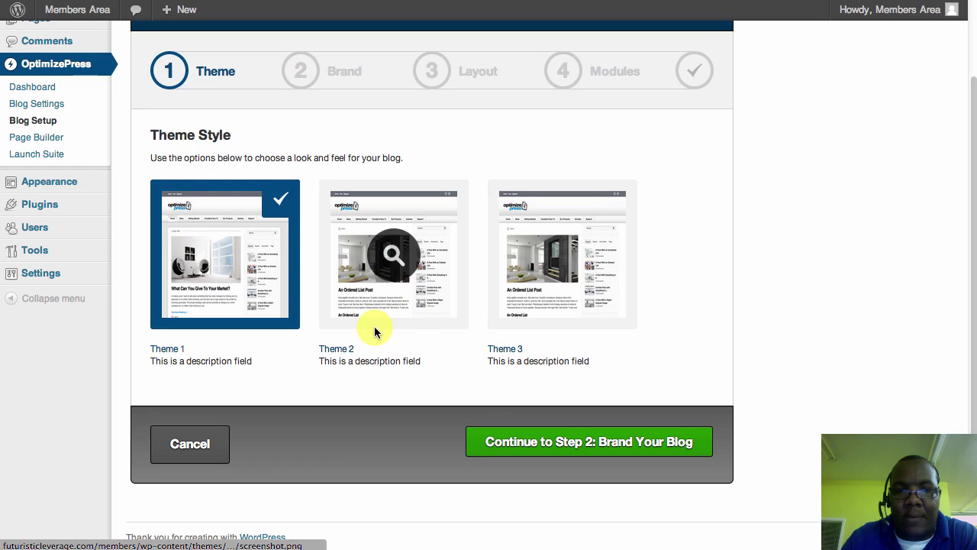
Select Theme 2 as the blog's theme style and continue to the Brand step, checking its setup sections
left_click(414, 299)
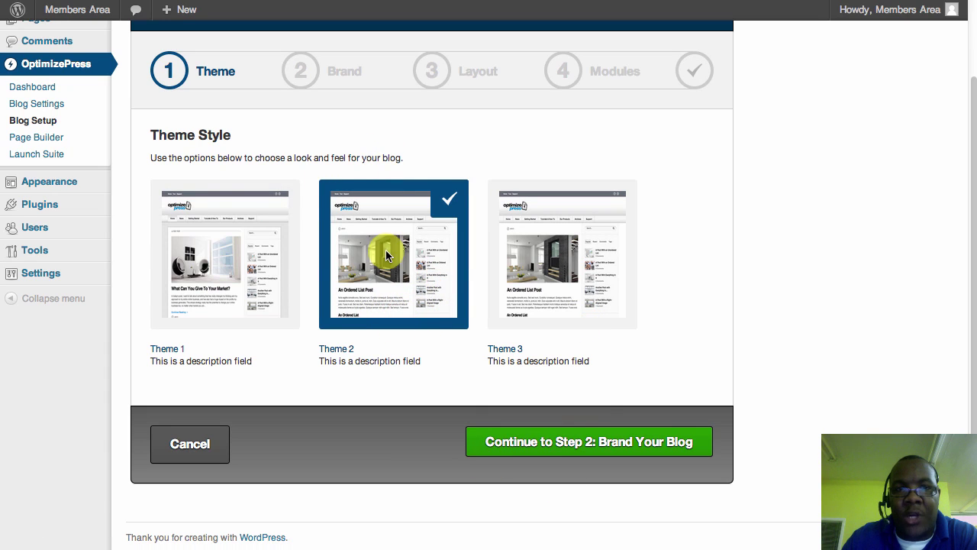
left_click(578, 431)
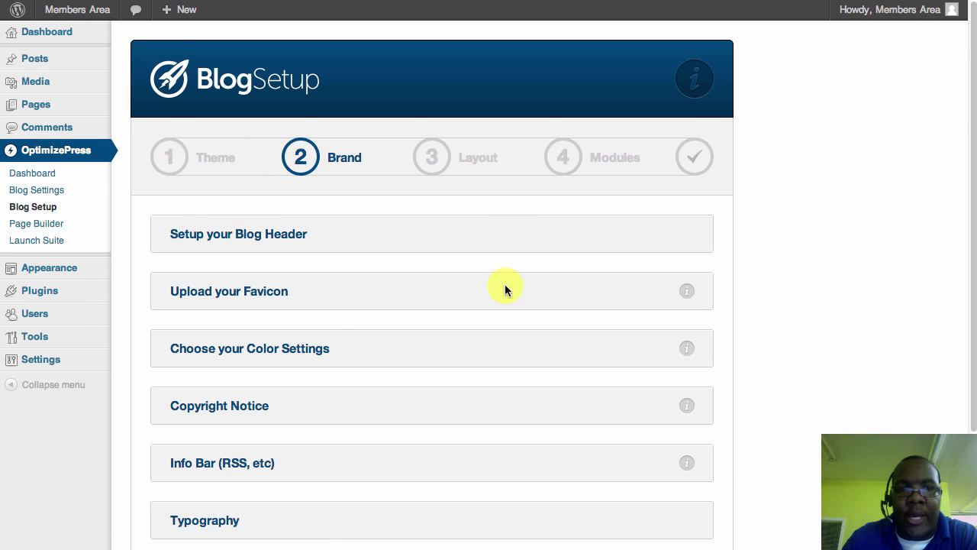
scroll(517, 324, "down", 3)
scroll(517, 328, "up", 1)
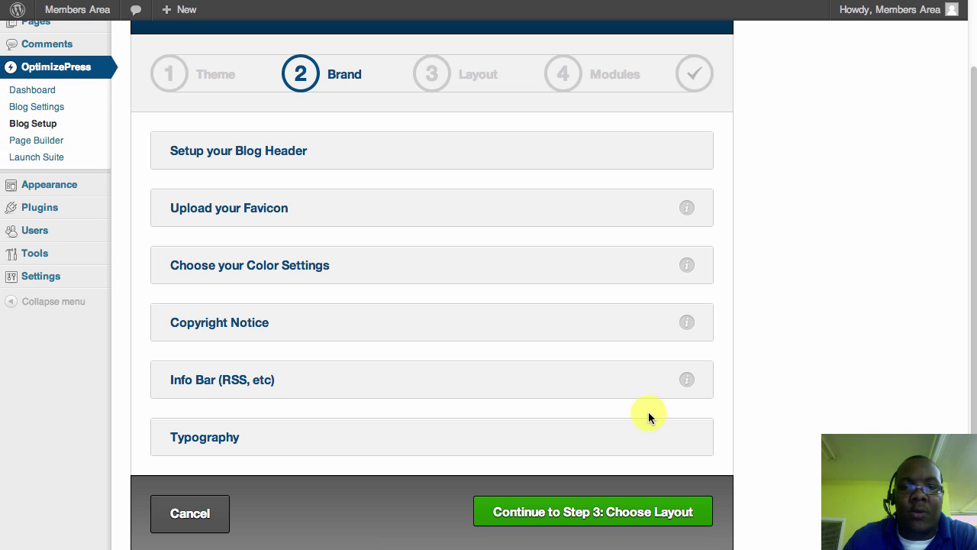
scroll(748, 414, "down", 2)
scroll(748, 414, "up", 5)
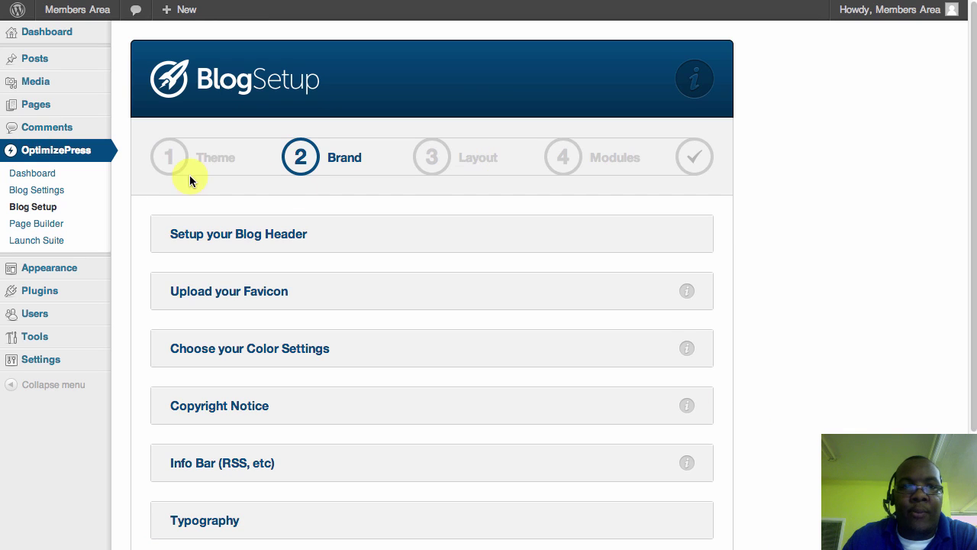
Check the Blog Setup help link, close its page and look over the Brand sections again
left_click(694, 78)
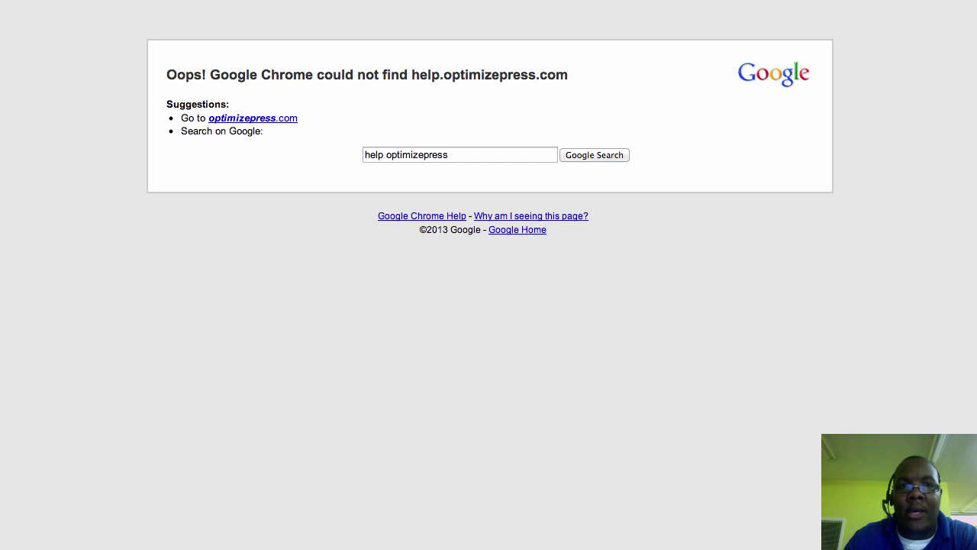
key("super+w")
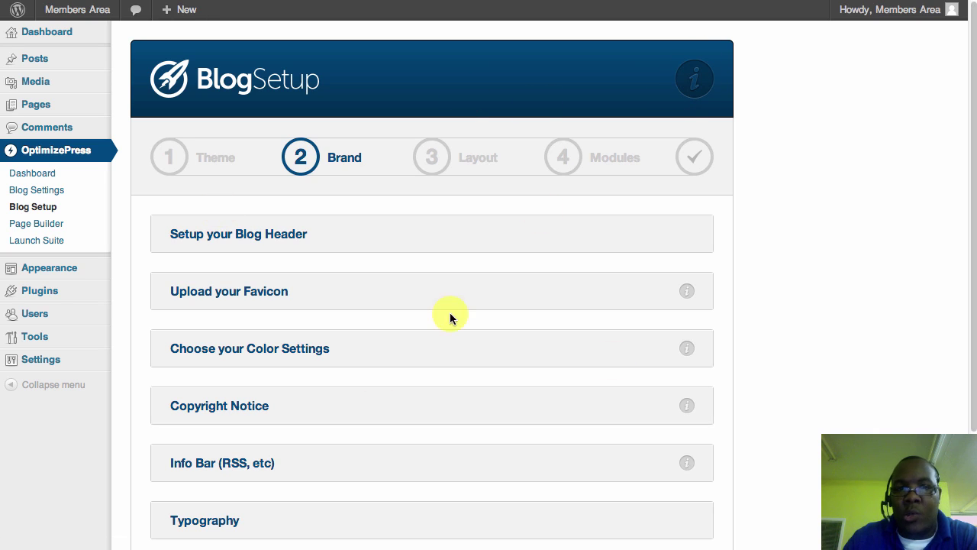
scroll(691, 332, "down", 3)
scroll(690, 332, "up", 3)
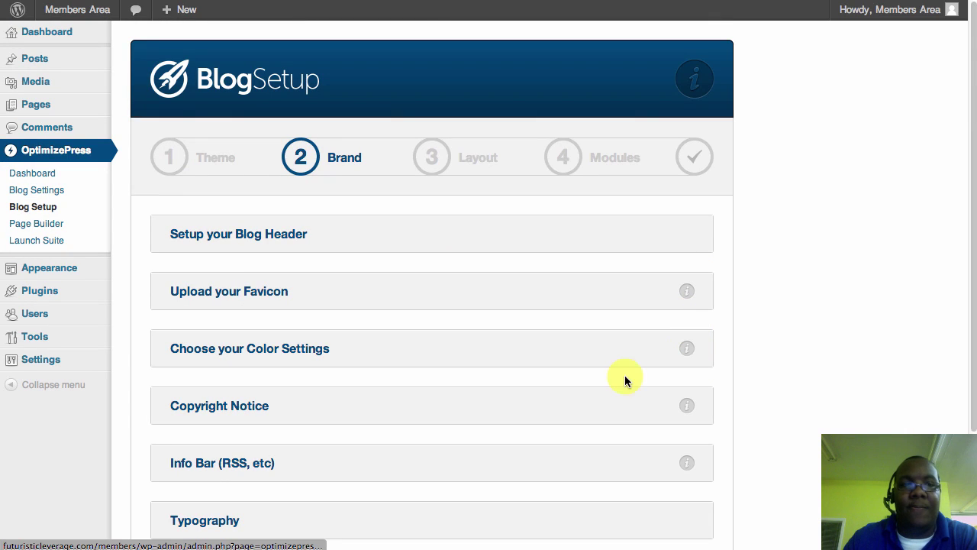
Open the OptimizePress dashboard and look over its Global Settings sections, including Site Footer and SEO Options
left_click(35, 176)
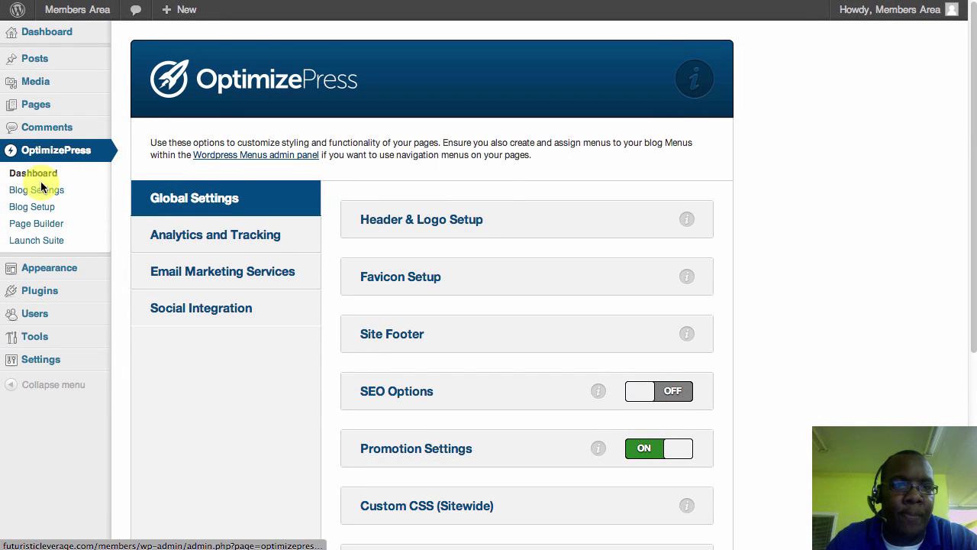
scroll(718, 252, "down", 3)
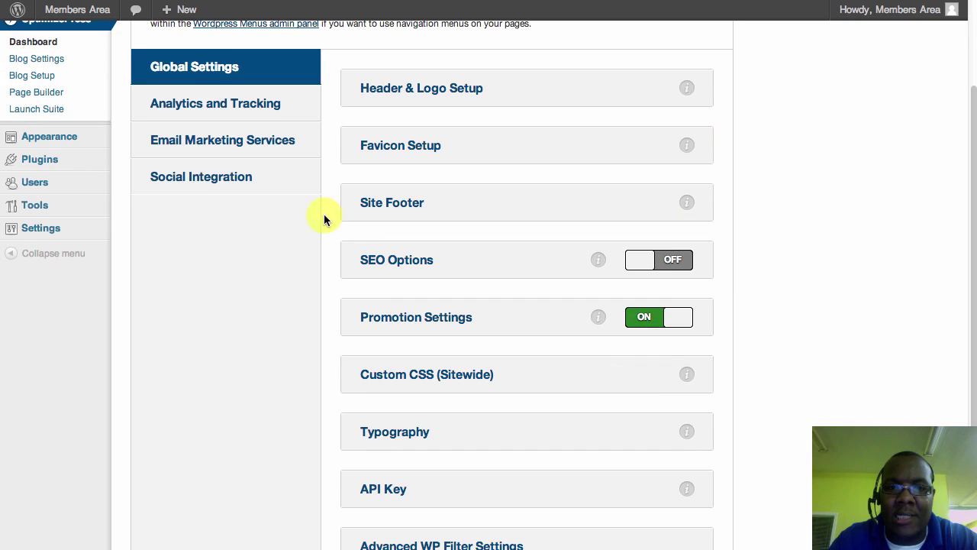
scroll(534, 260, "down", 4)
scroll(656, 298, "up", 6)
scroll(645, 313, "up", 1)
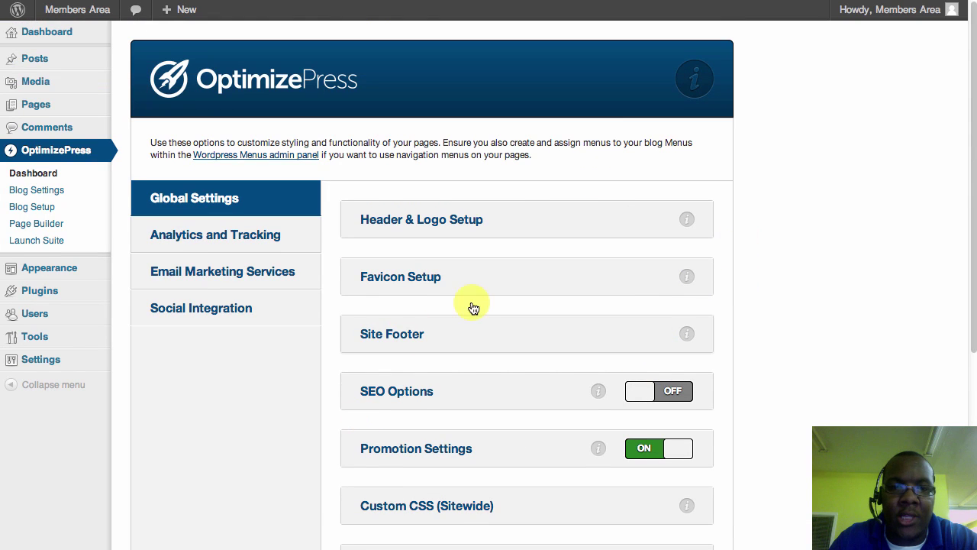
left_click(387, 329)
double_click(400, 332)
left_click_drag(409, 391, 462, 387)
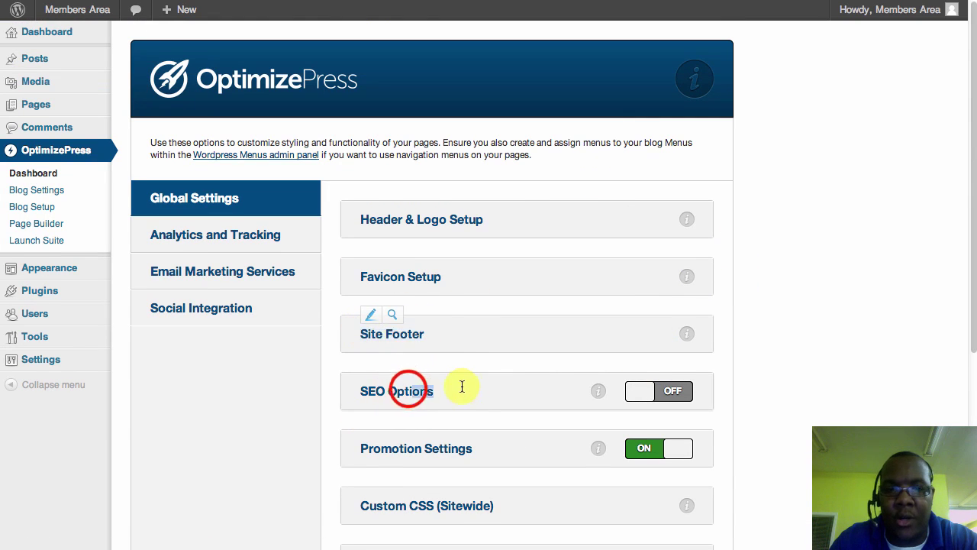
left_click(448, 392)
Try the SEO Options switch, leaving it off, and check the section's help video before looking over the remaining Global Settings
left_click(630, 391)
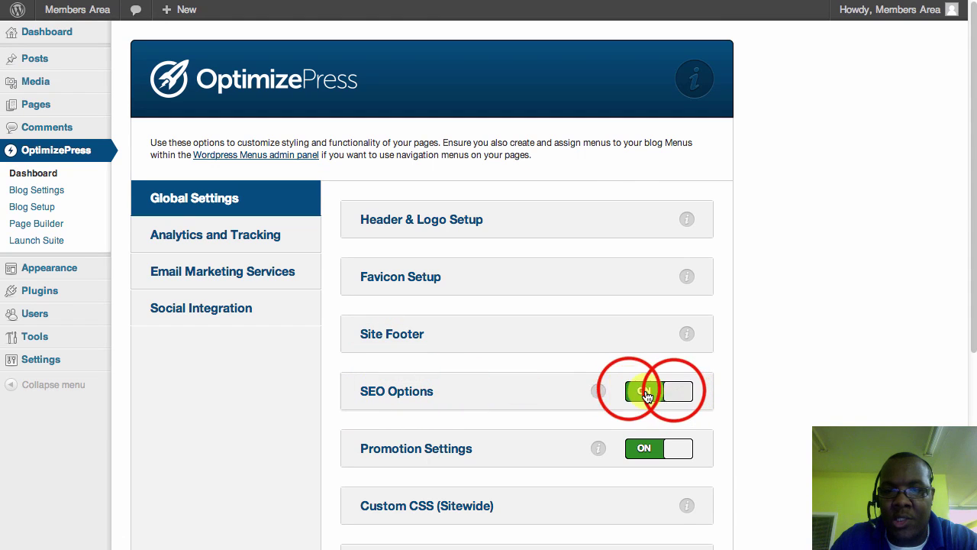
left_click(672, 392)
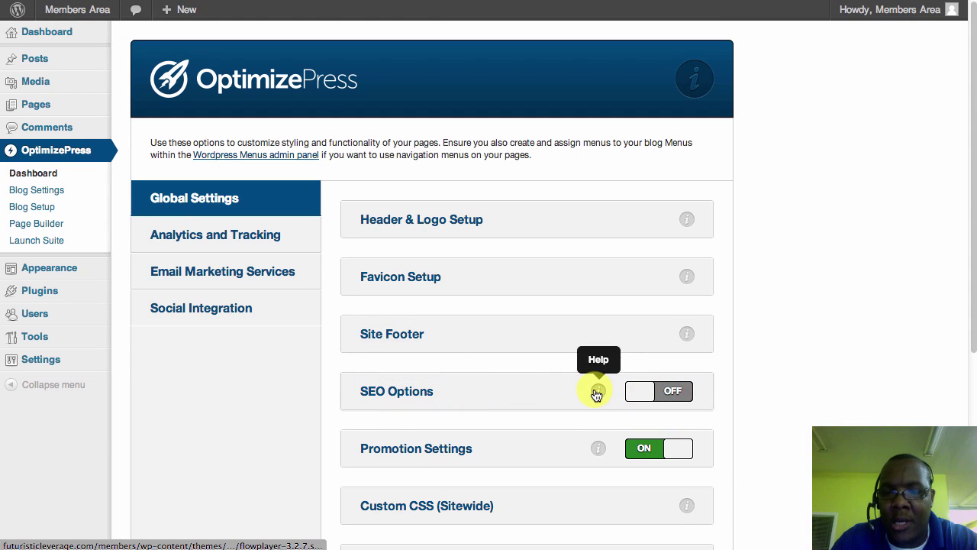
left_click(597, 393)
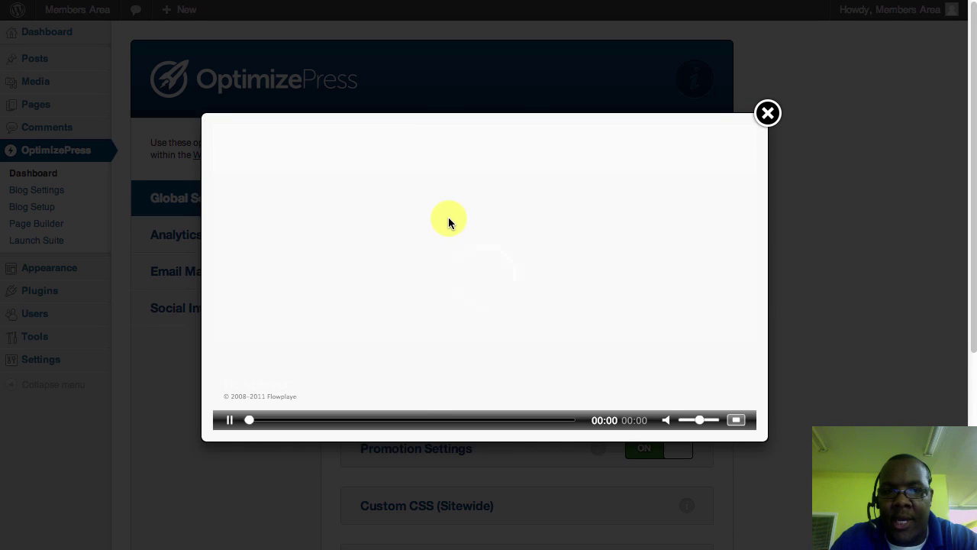
left_click(769, 114)
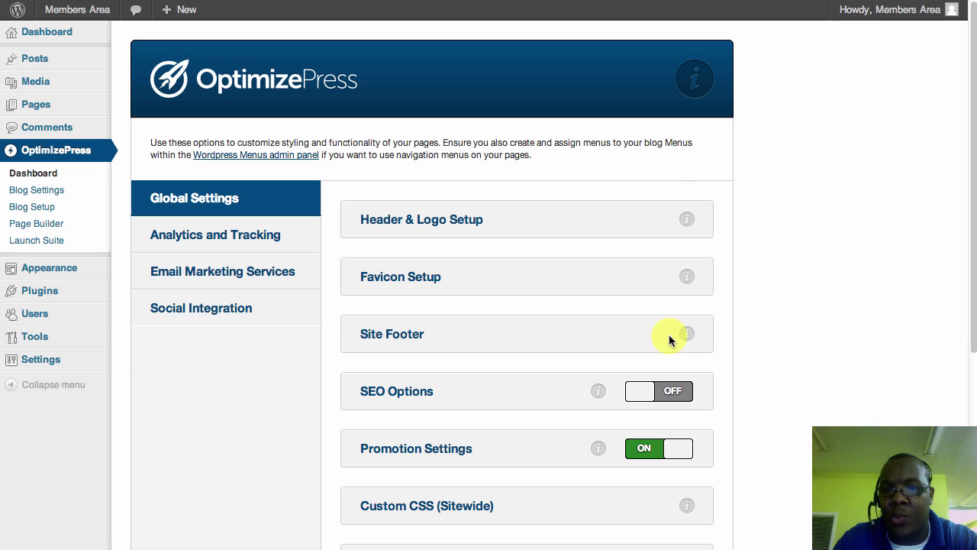
scroll(582, 404, "down", 3)
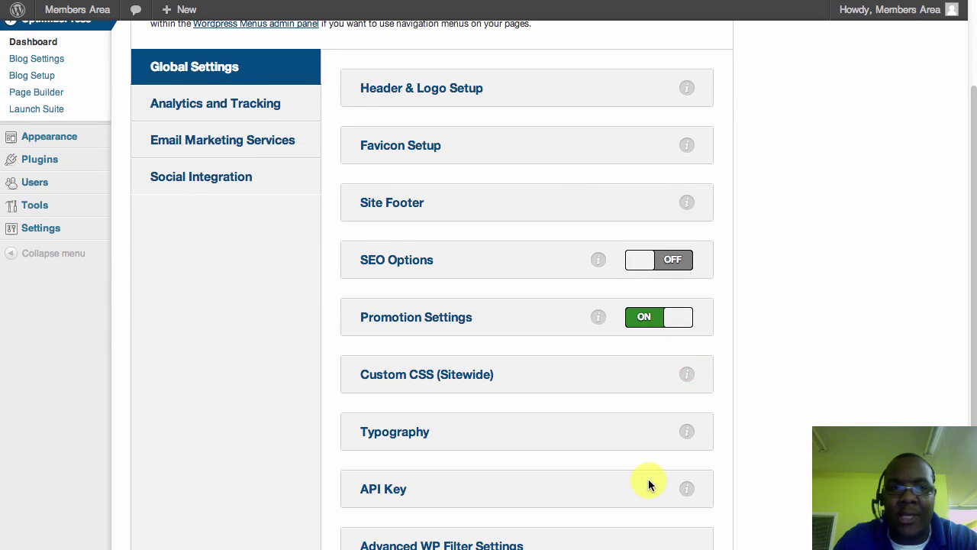
scroll(649, 484, "up", 3)
Examine the Analytics and Tracking, Email Marketing Services and Social Integration settings, expanding the tracking code and Facebook App ID sections
left_click(209, 234)
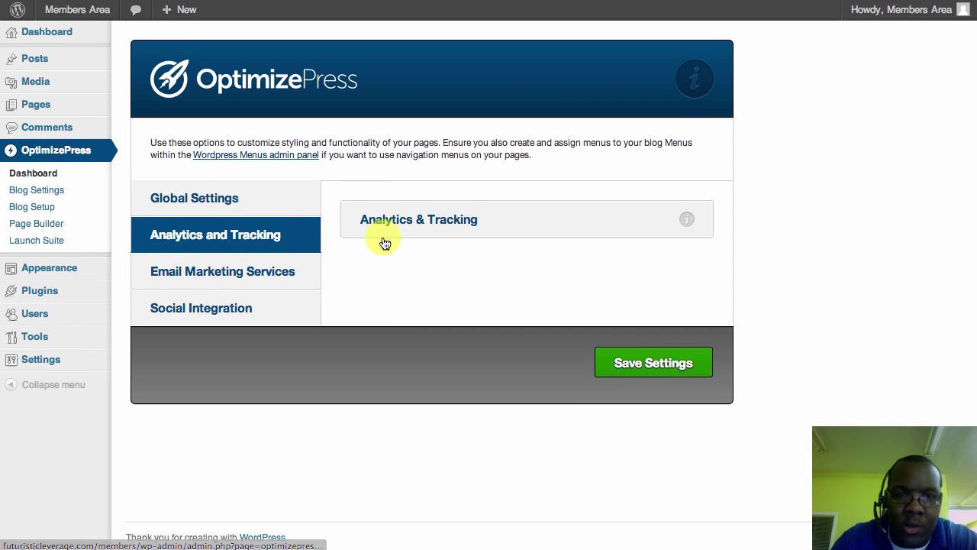
left_click(431, 217)
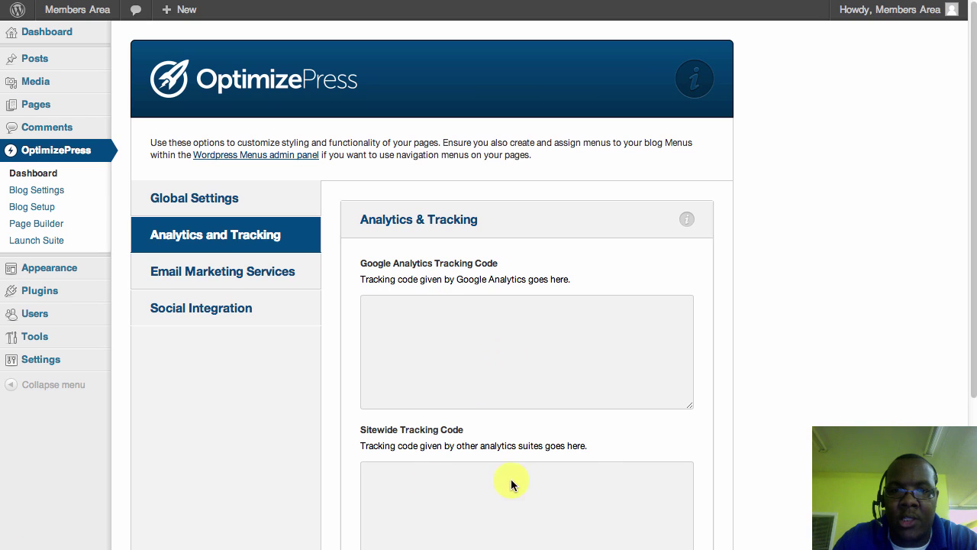
left_click(190, 272)
scroll(580, 376, "down", 3)
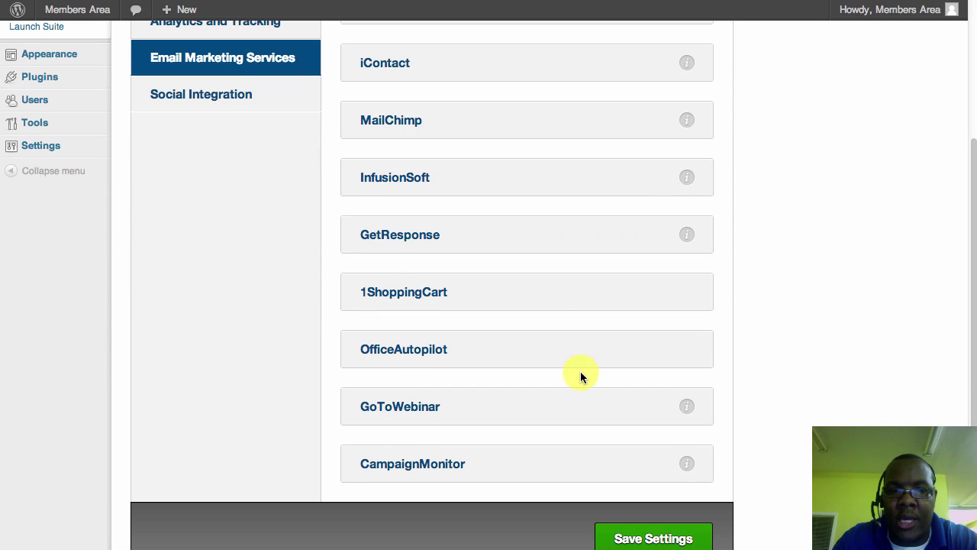
scroll(541, 316, "up", 2)
left_click(192, 218)
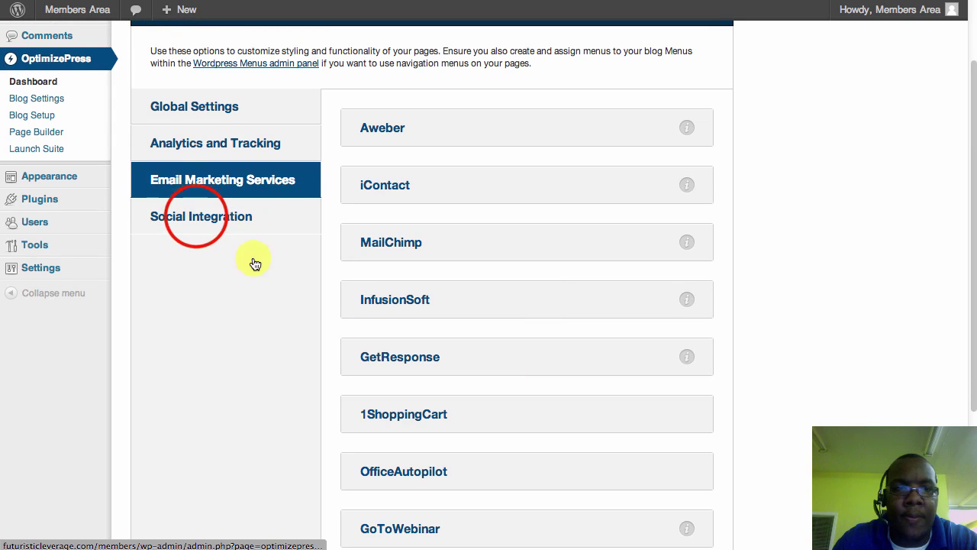
left_click(420, 222)
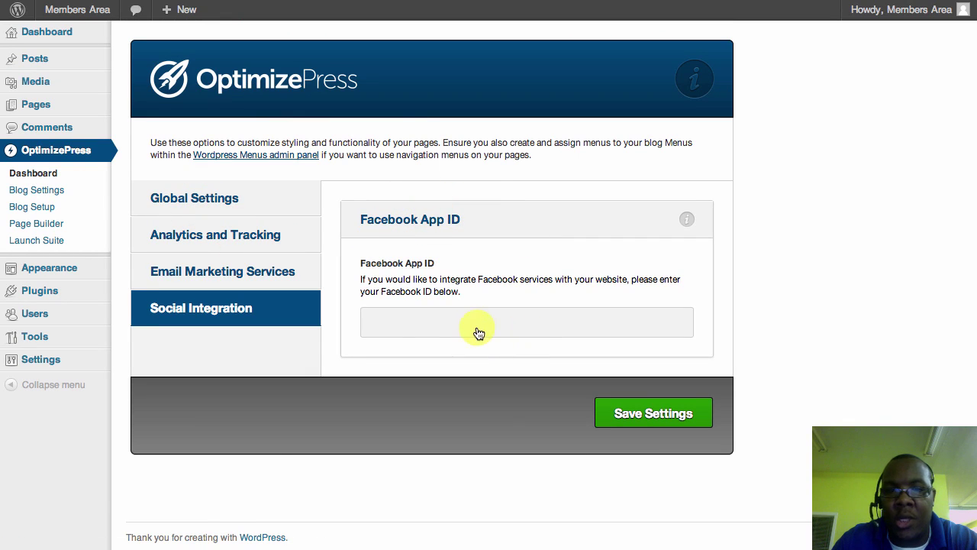
Open the Blog Settings and look over the Theme styles and Brand sections
left_click(33, 195)
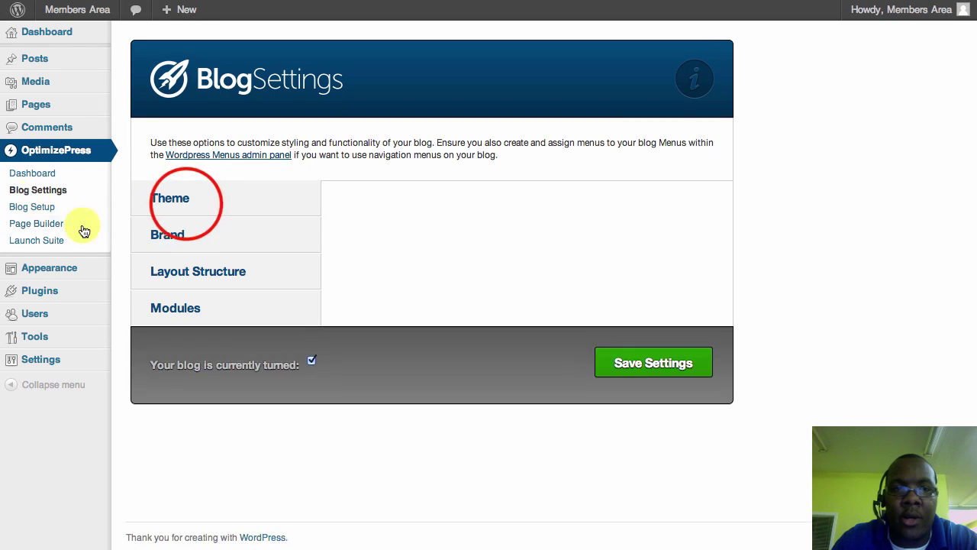
left_click(188, 209)
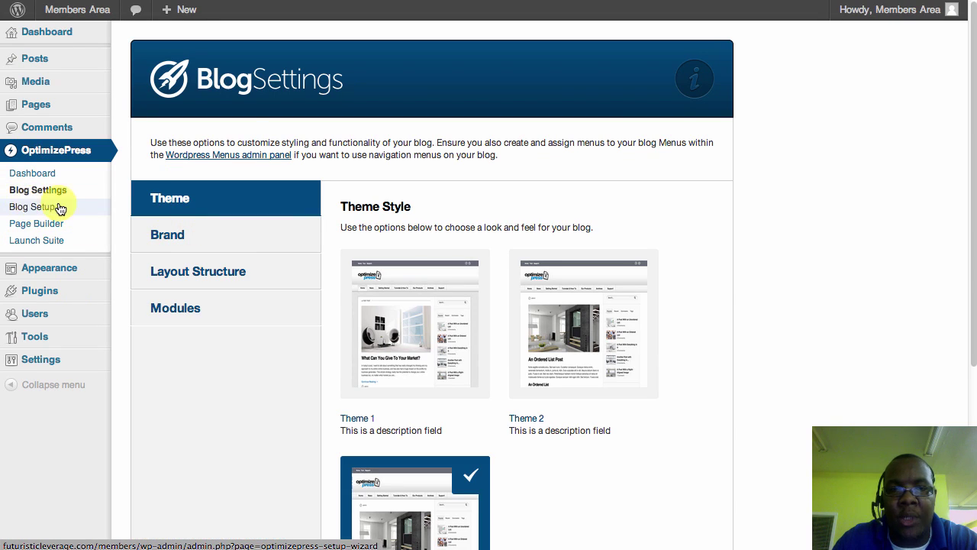
scroll(468, 349, "down", 3)
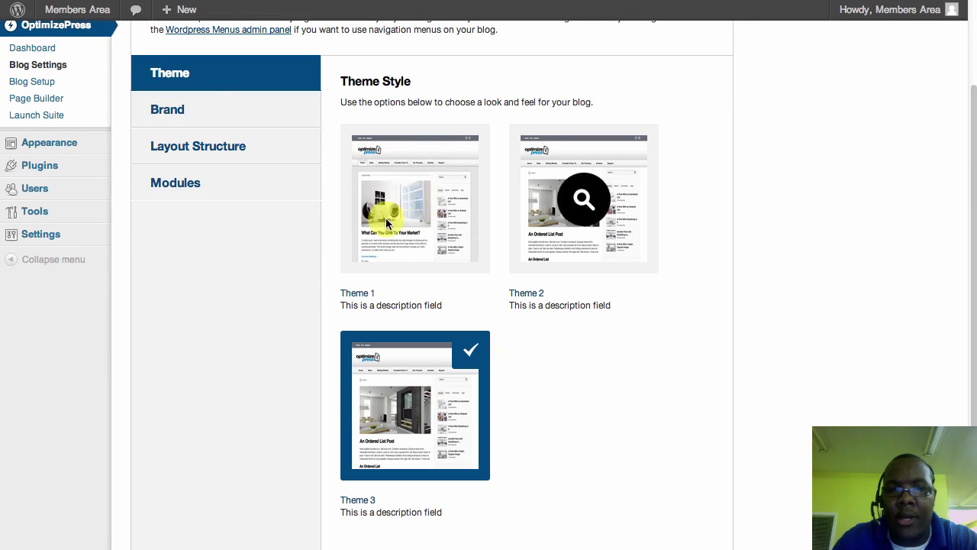
left_click(170, 106)
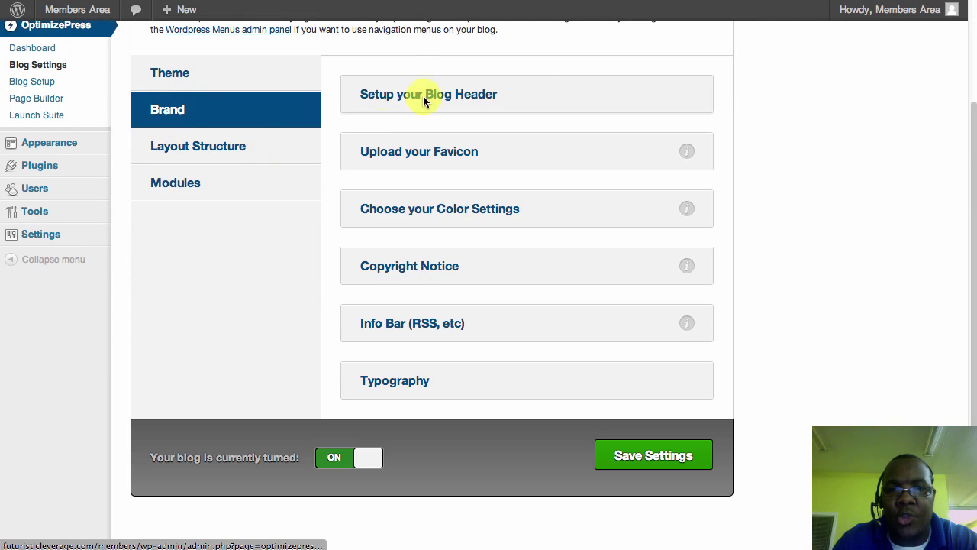
left_click_drag(501, 91, 442, 143)
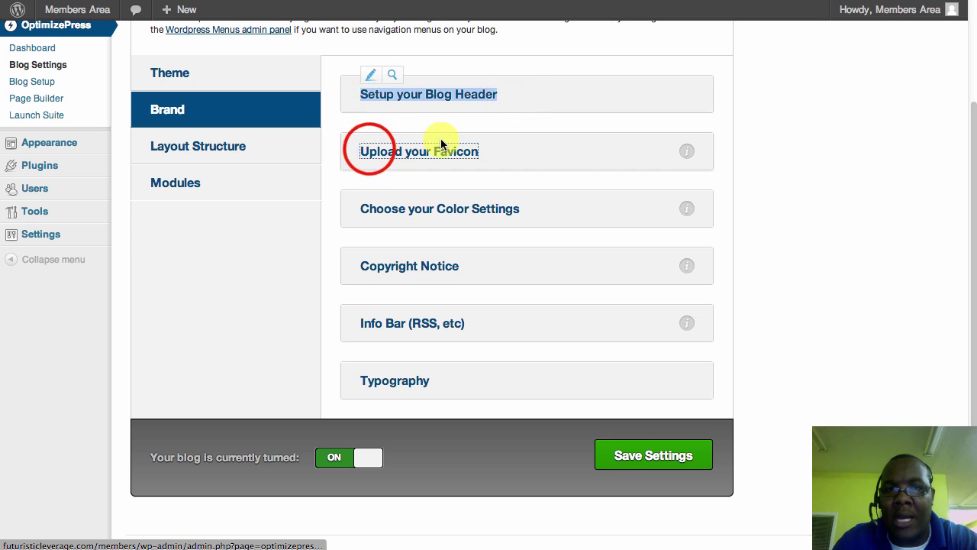
left_click(369, 152)
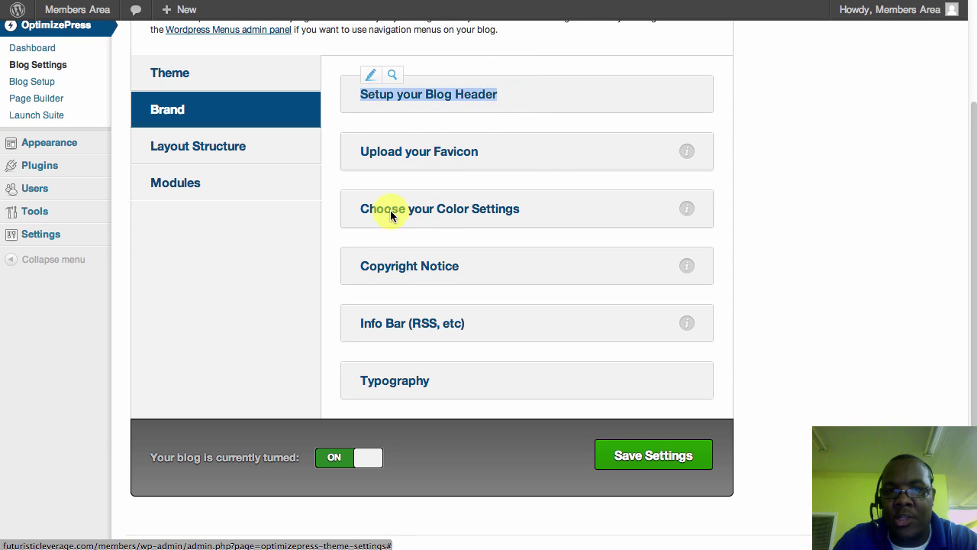
Examine the Layout Structure and Modules sections of Blog Settings, and revisit the Blog Setup page
left_click(177, 152)
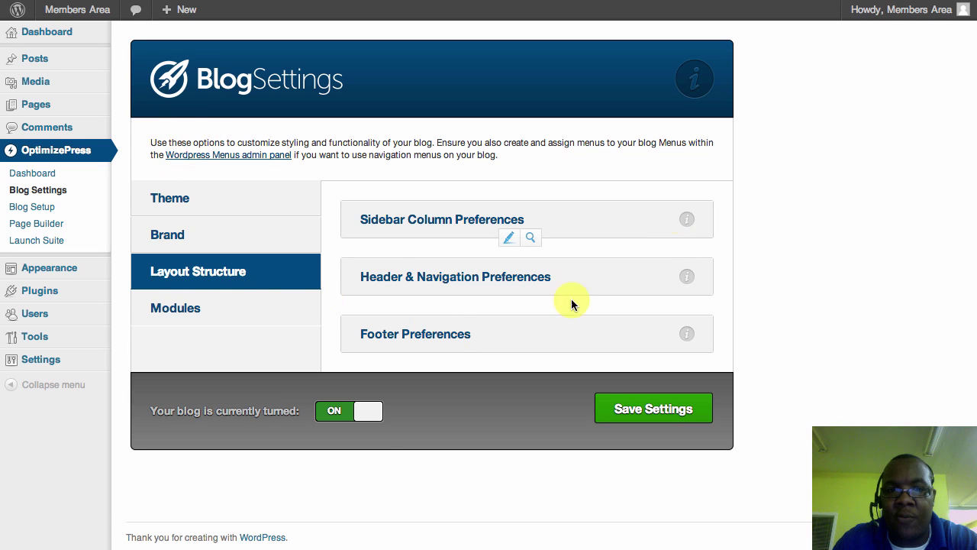
left_click(180, 307)
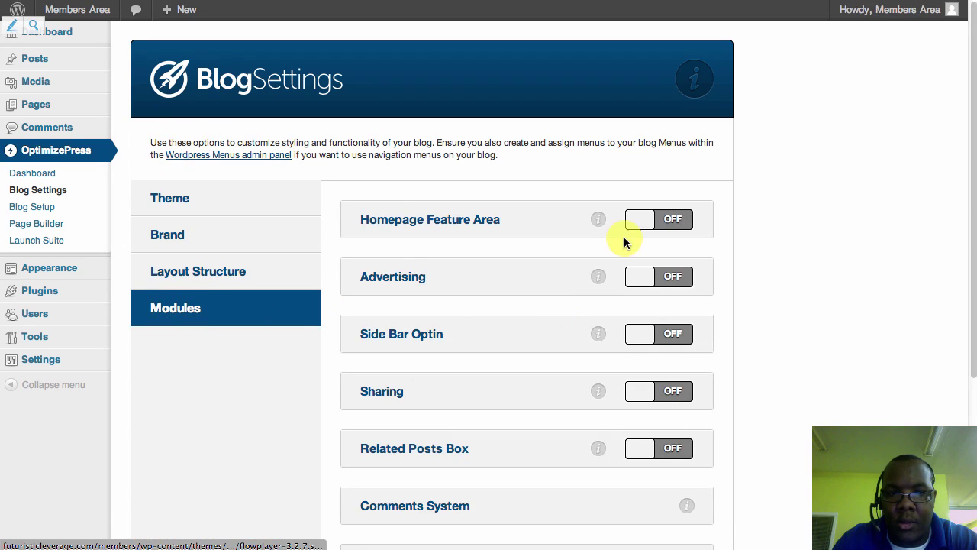
scroll(611, 362, "down", 5)
scroll(427, 229, "up", 4)
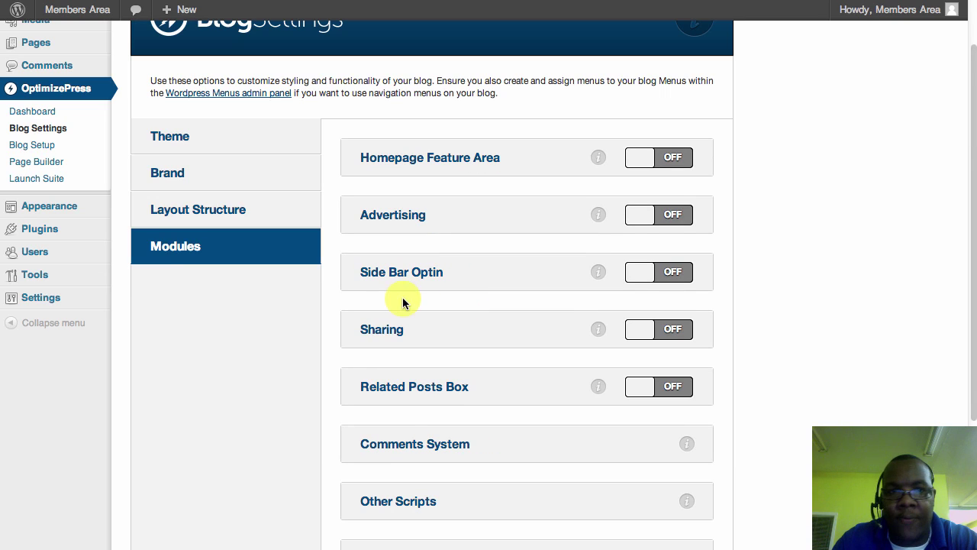
left_click(34, 150)
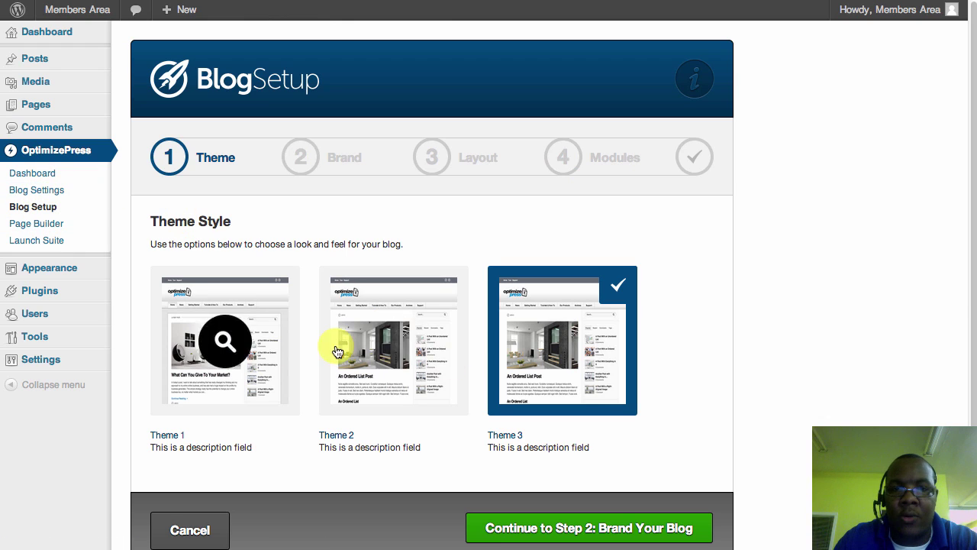
Start a new page in PageBuilder, look over the Create Page options and name the page demo-2
left_click(46, 221)
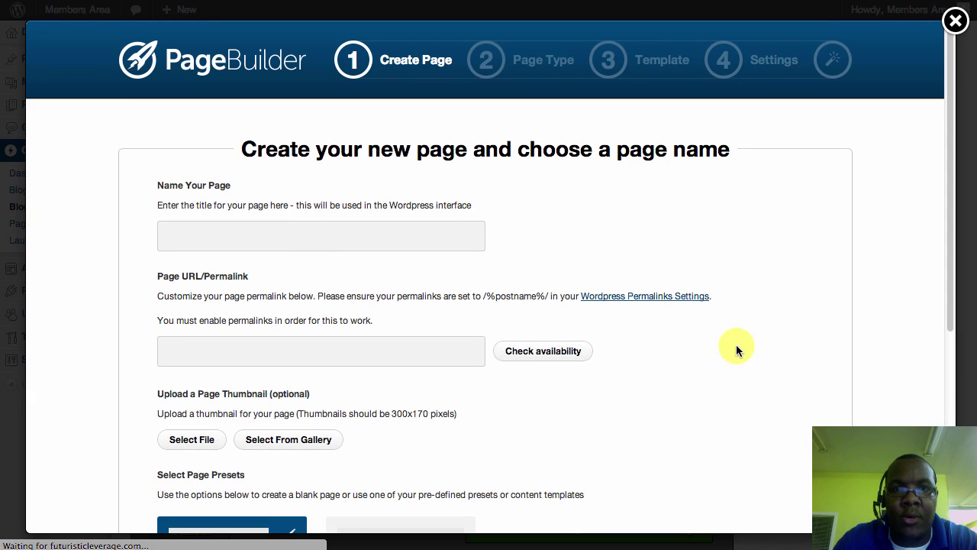
scroll(675, 342, "down", 5)
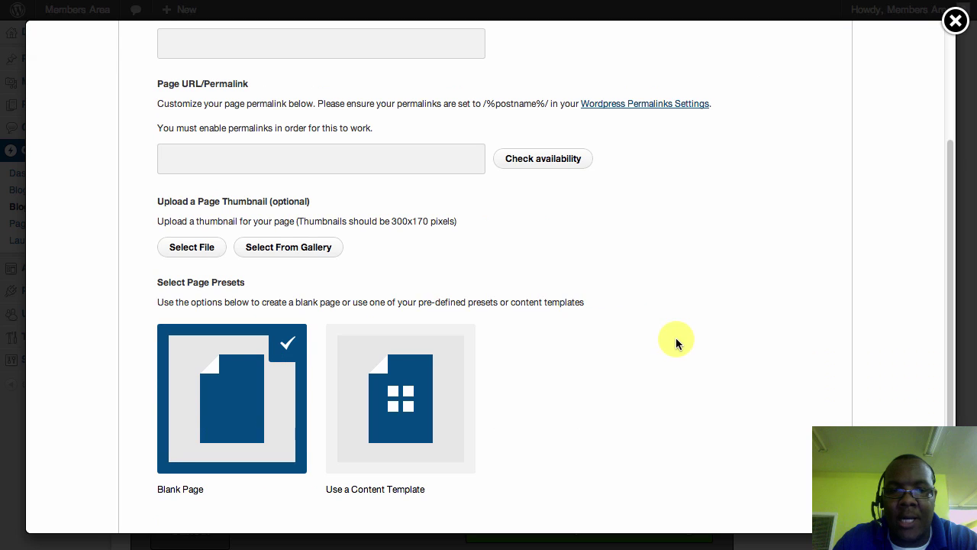
scroll(629, 294, "up", 1)
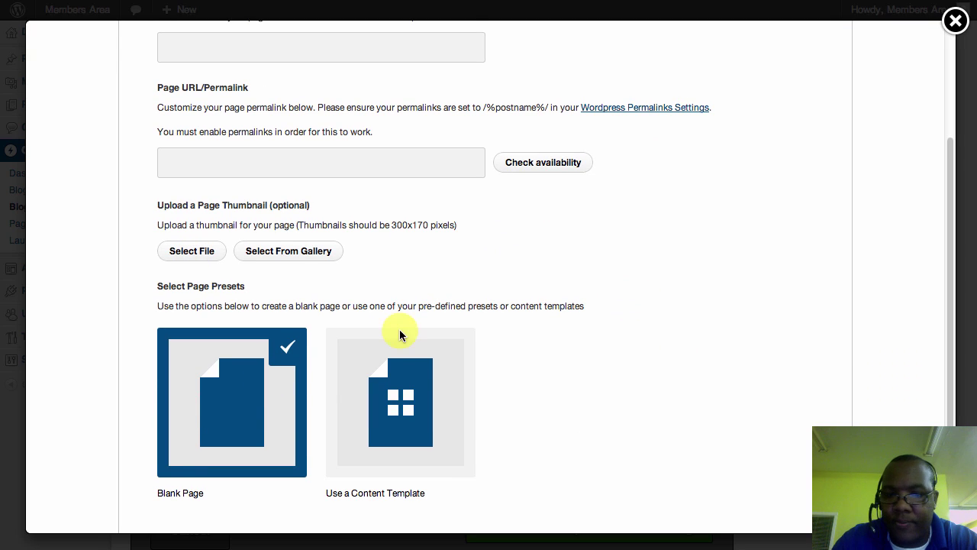
scroll(413, 332, "up", 1)
left_click(311, 76)
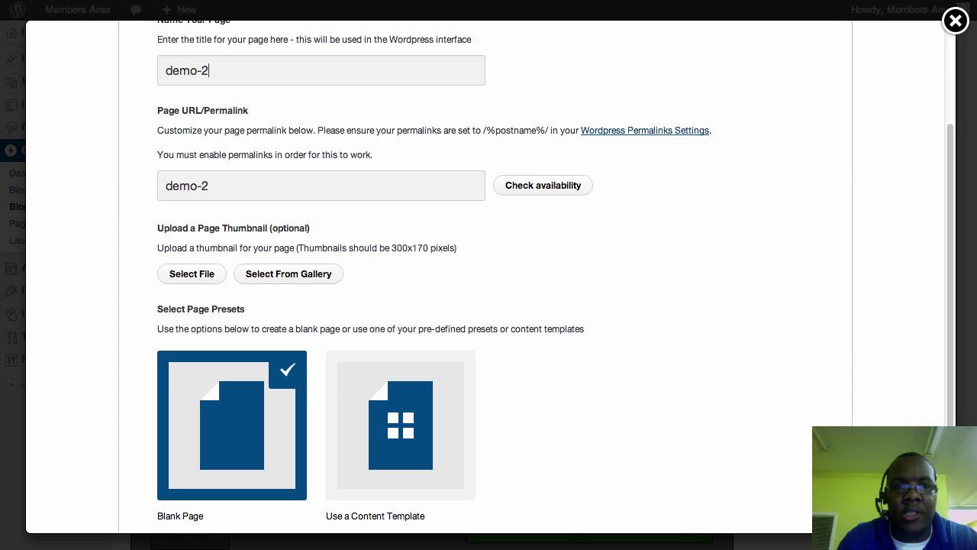
Compare the Blank Page and content template presets, and set the page to use a content template
left_click(422, 420)
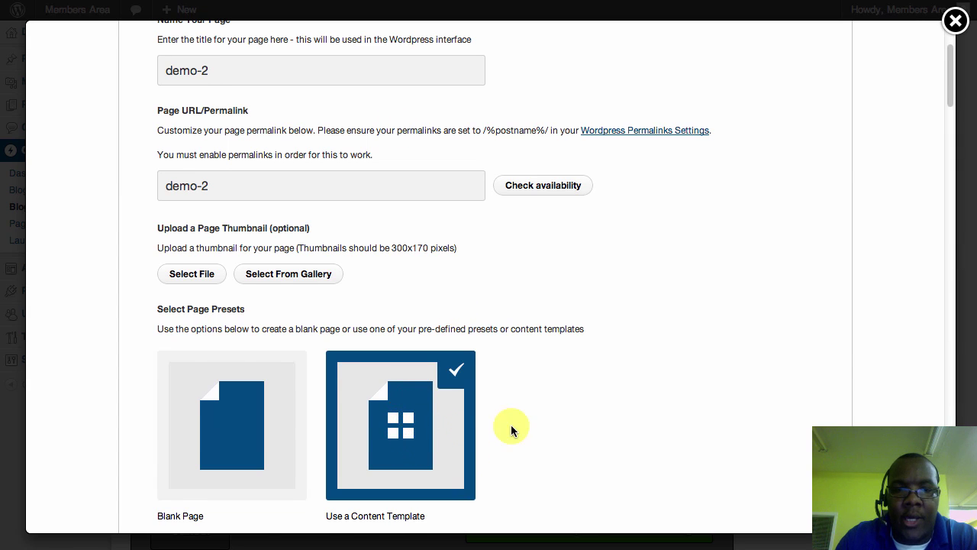
scroll(549, 424, "down", 2)
left_click(223, 310)
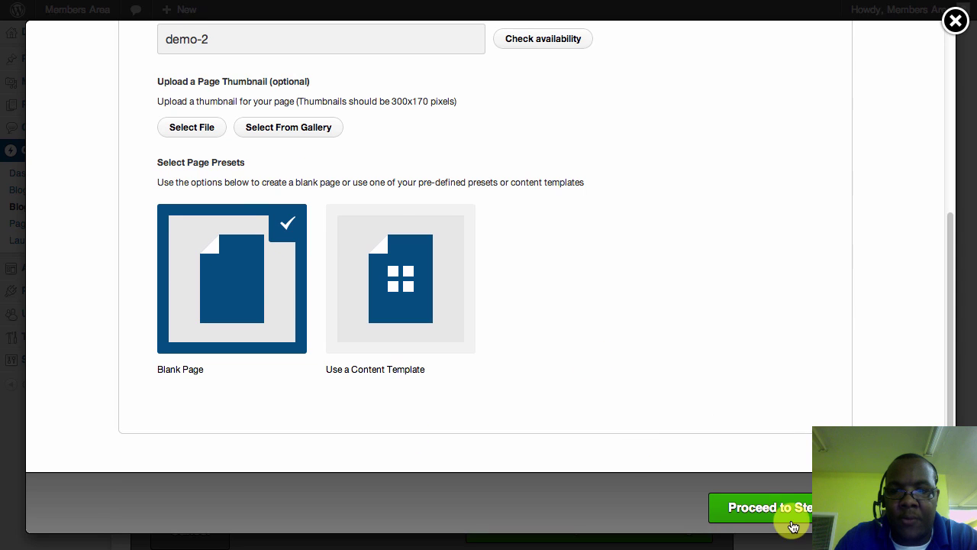
left_click(416, 240)
Browse the Membership Pages templates, selecting Membership Home Classroom Style, Membership Home Page Clean Style and Membership Lesson Page Clean Style in turn
scroll(658, 328, "down", 4)
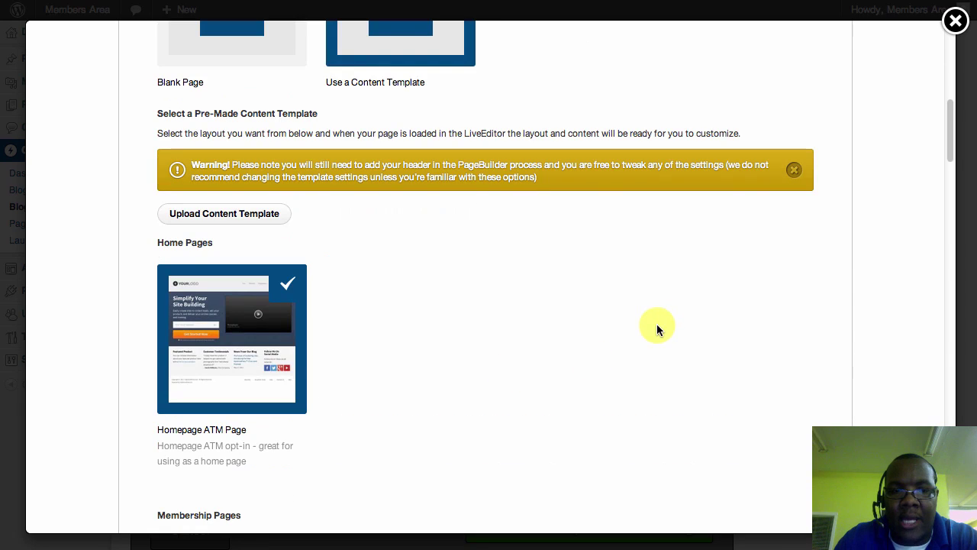
scroll(491, 369, "down", 5)
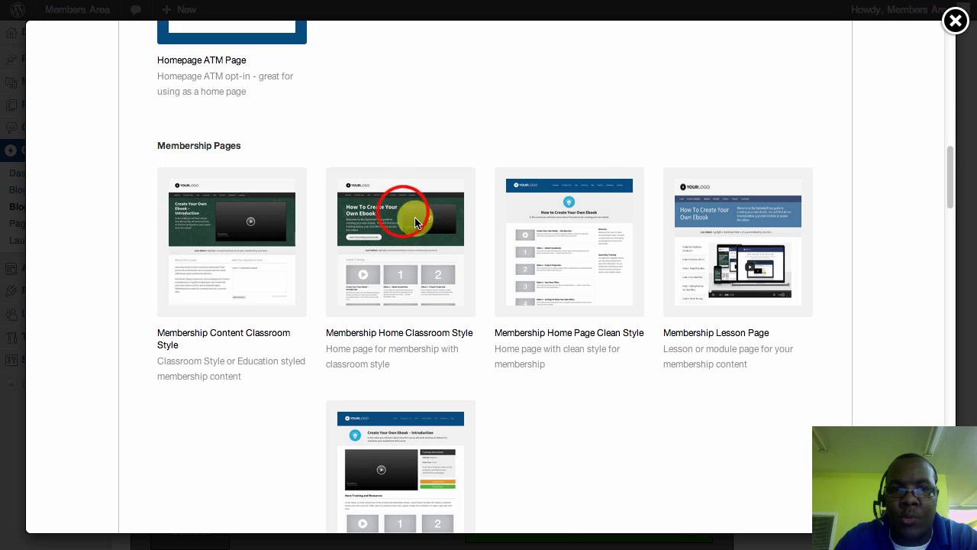
left_click(404, 215)
left_click(569, 202)
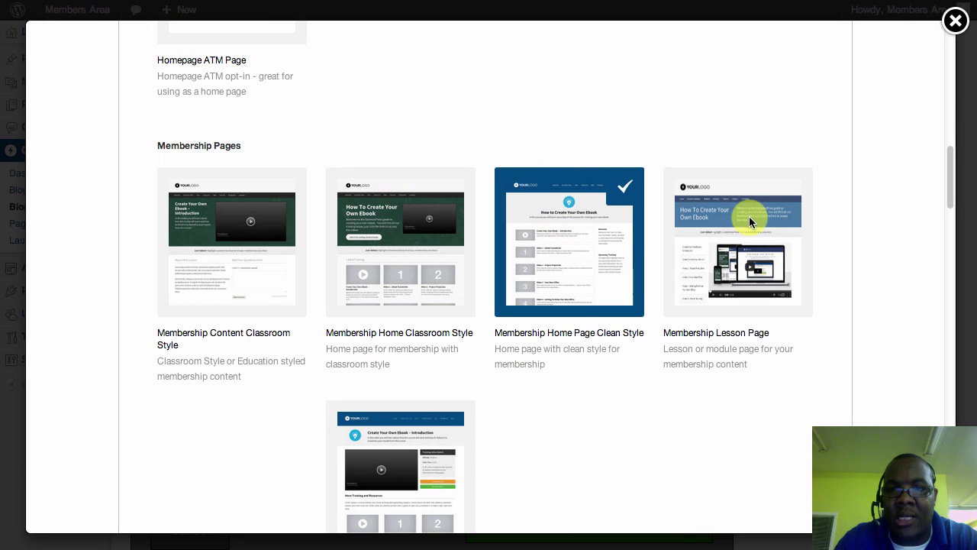
left_click(400, 422)
scroll(524, 438, "down", 4)
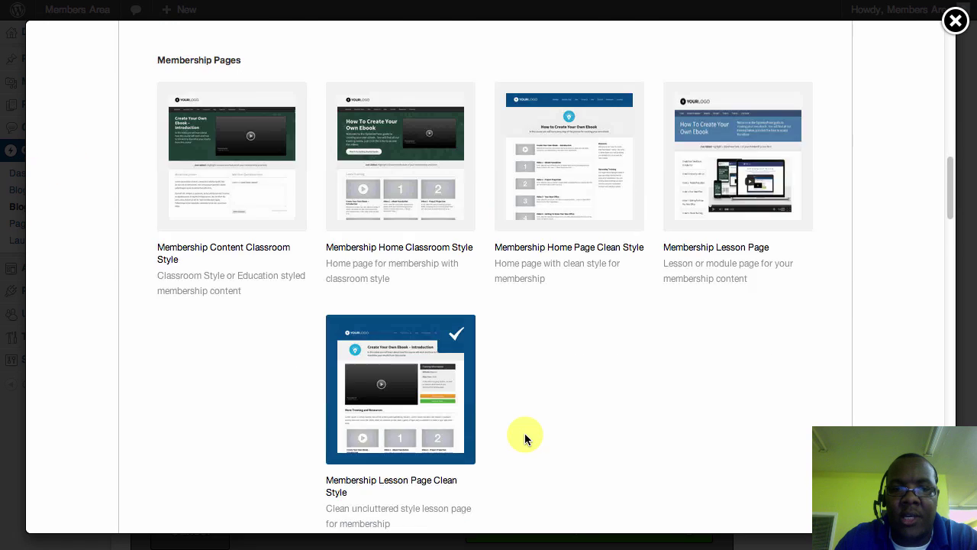
left_click(397, 425)
Choose the Opt-In Pages template with the "Stunning Website" video headline, look through the remaining templates, and proceed with creating the page
left_click(555, 429)
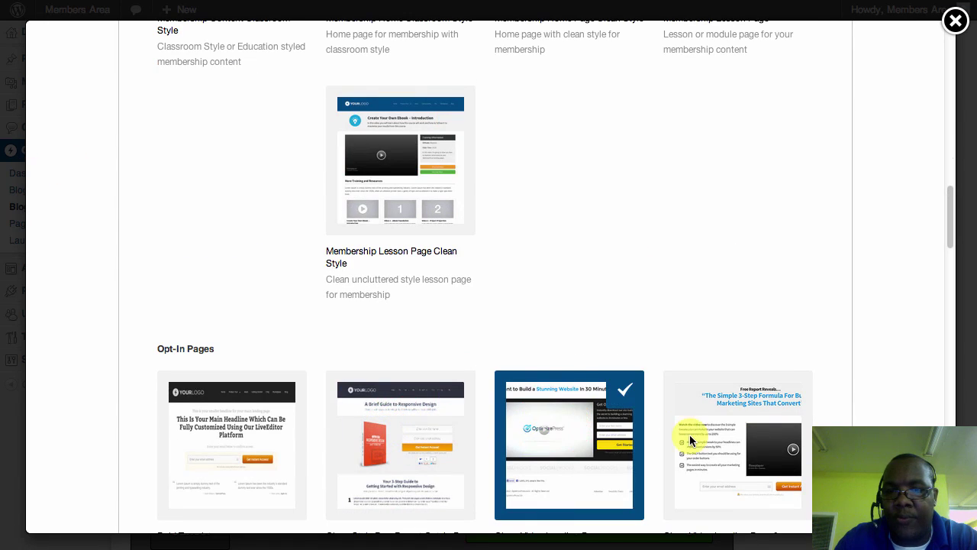
scroll(689, 434, "down", 5)
scroll(626, 374, "down", 15)
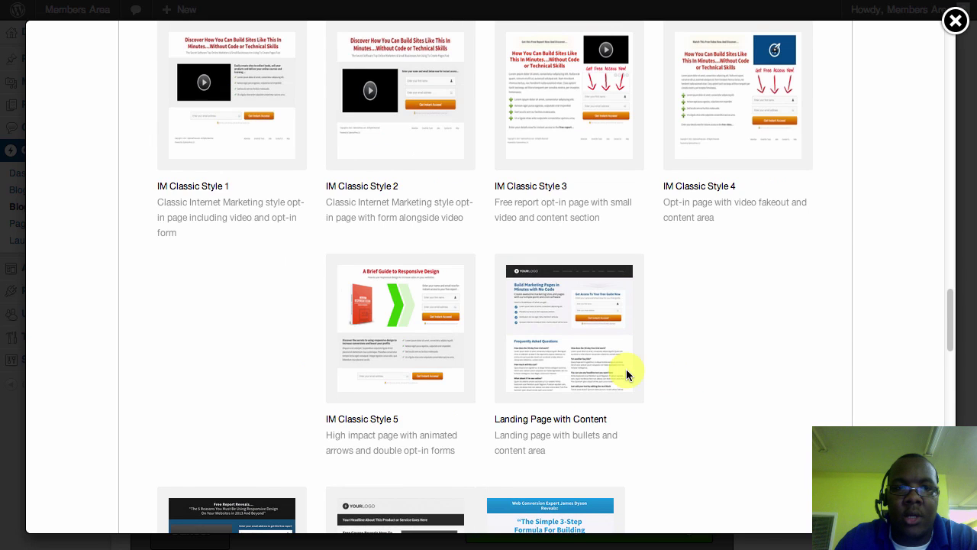
scroll(617, 375, "down", 3)
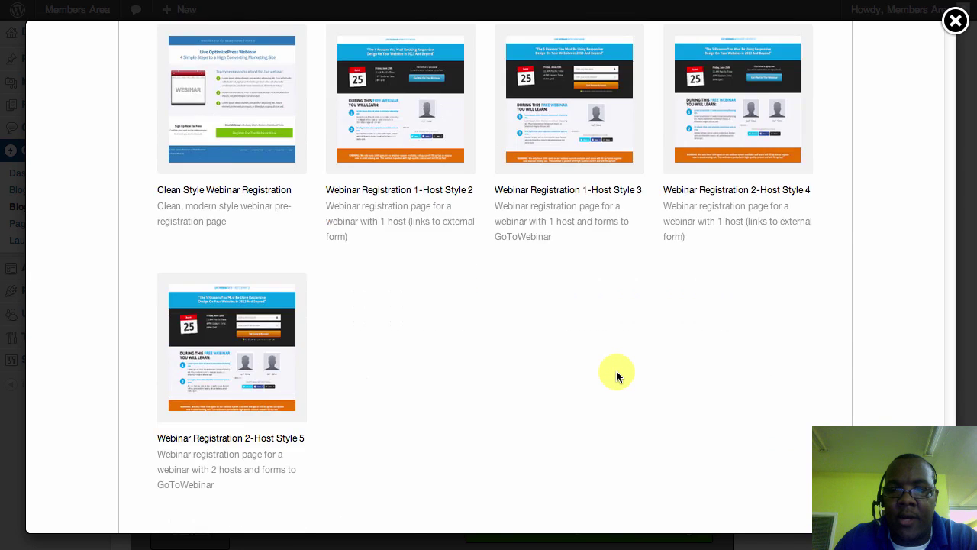
left_click(779, 493)
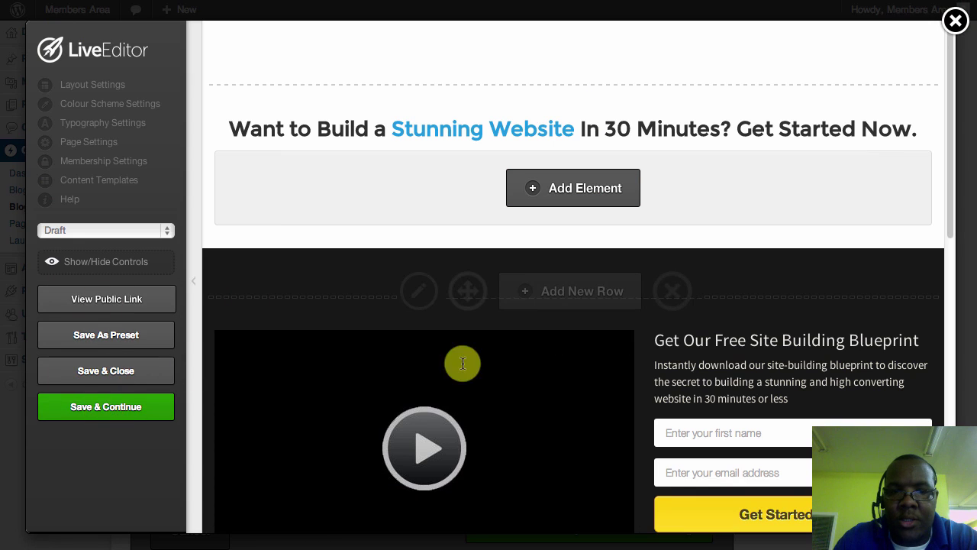
Replace the text of the "Get Our Free Site Building Blueprint" headline with "Say something new here."
scroll(687, 381, "down", 1)
scroll(682, 339, "down", 3)
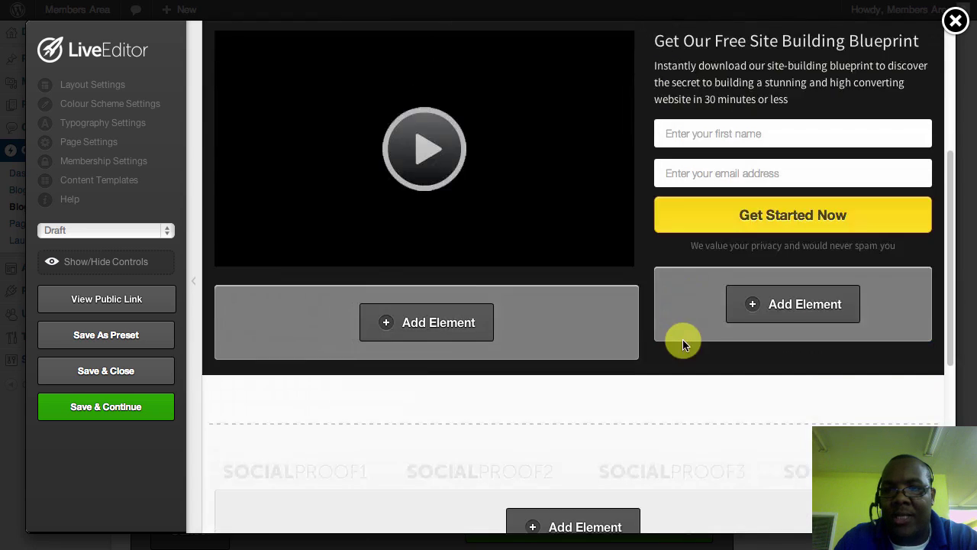
scroll(682, 339, "up", 1)
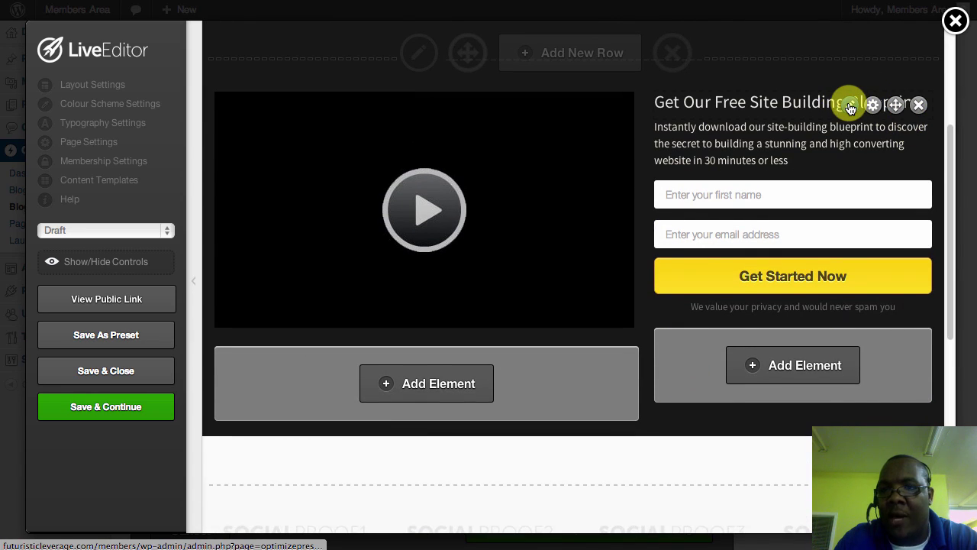
left_click(850, 107)
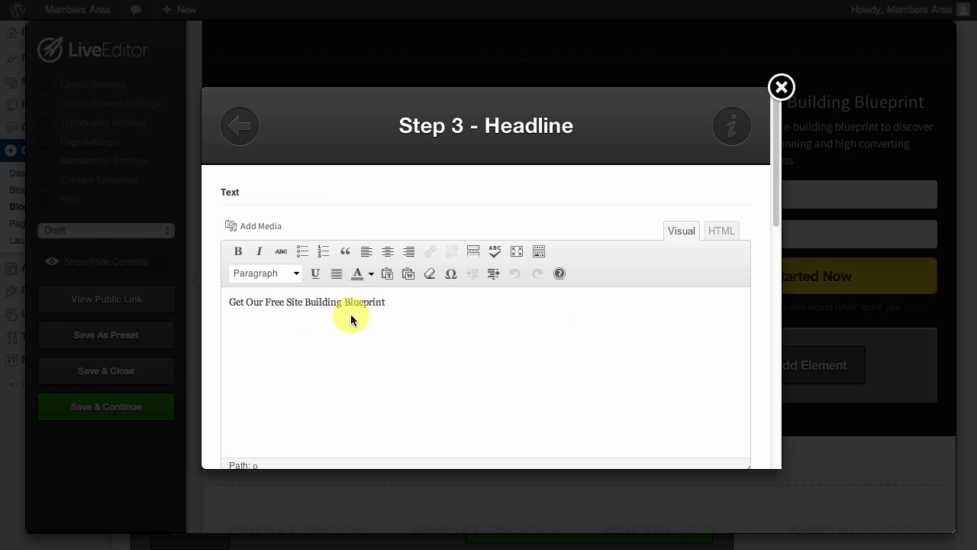
left_click_drag(384, 298, 228, 295)
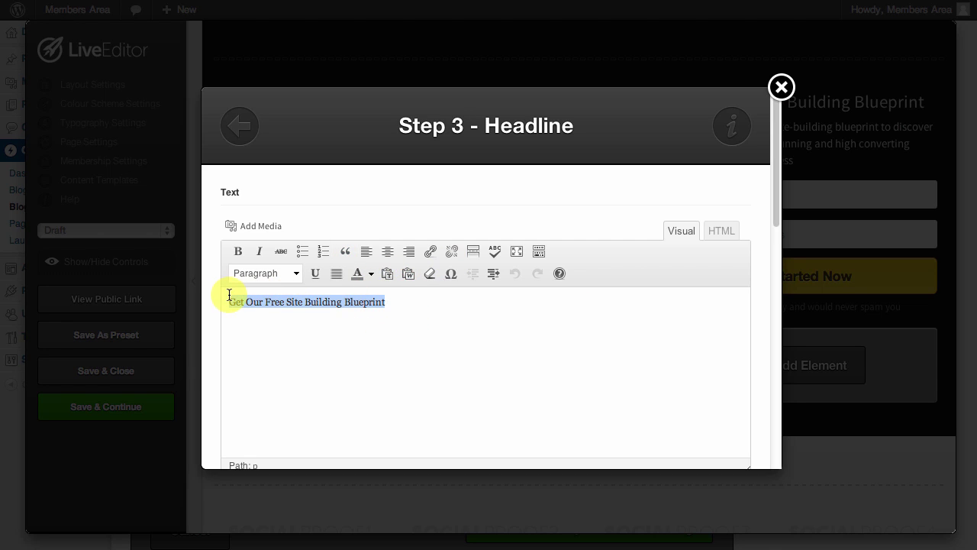
type("Say something new here.")
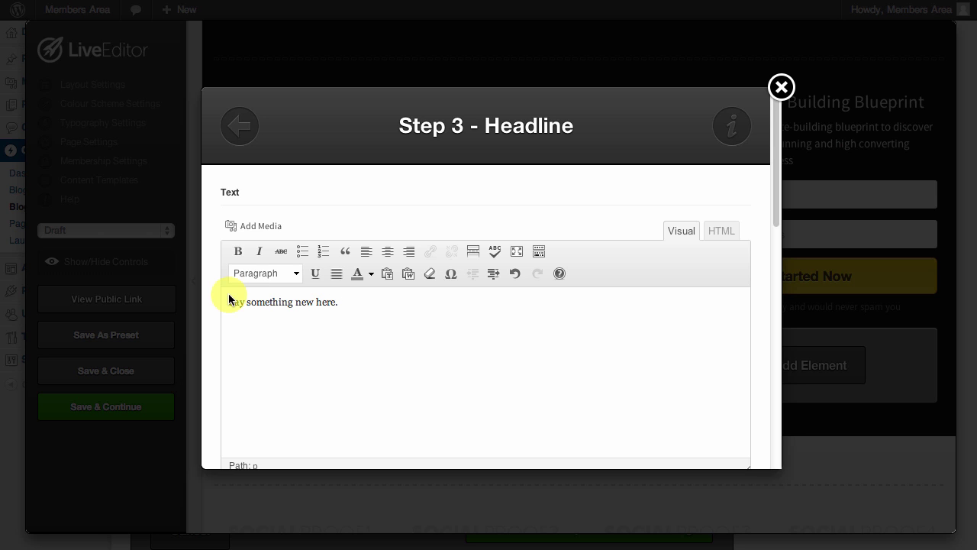
Set the headline's custom font to Courier
scroll(397, 366, "down", 3)
scroll(398, 373, "down", 2)
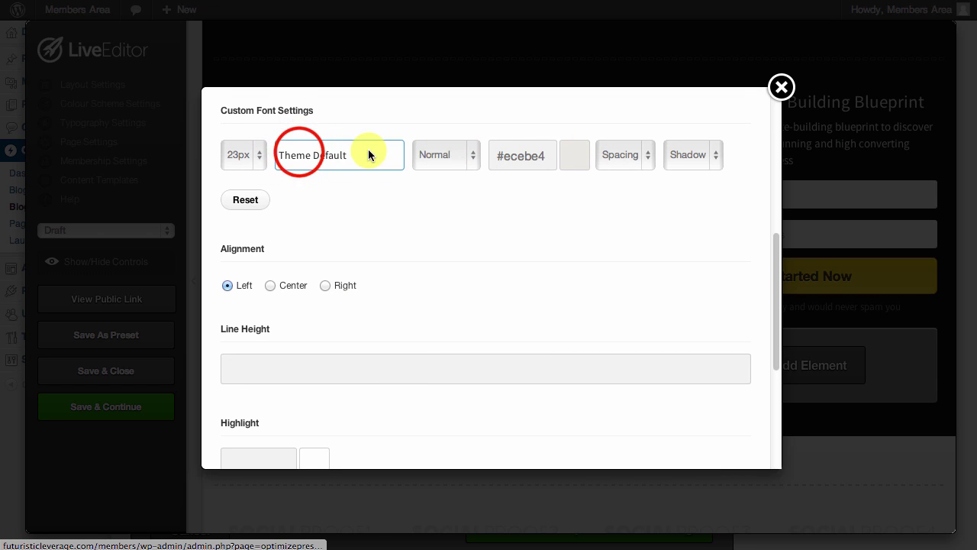
left_click(298, 155)
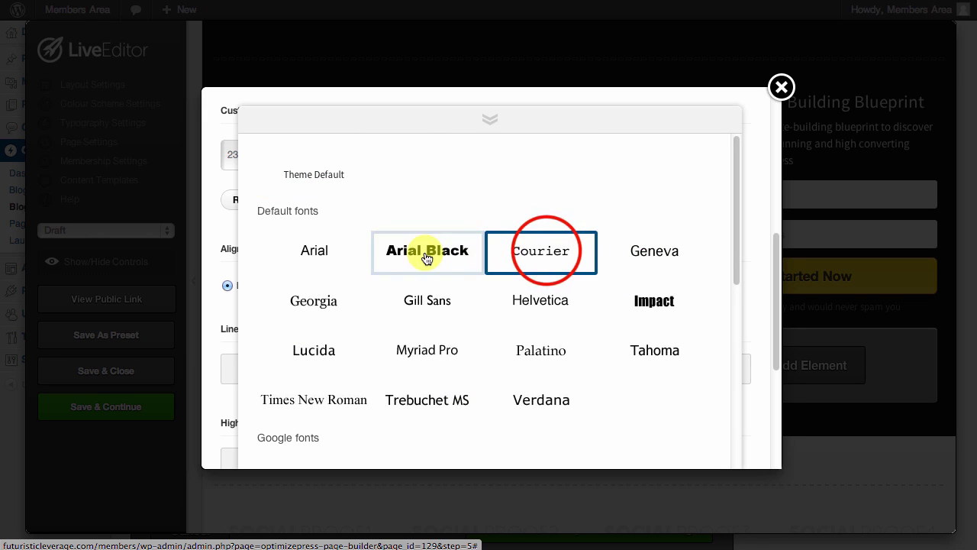
left_click(546, 255)
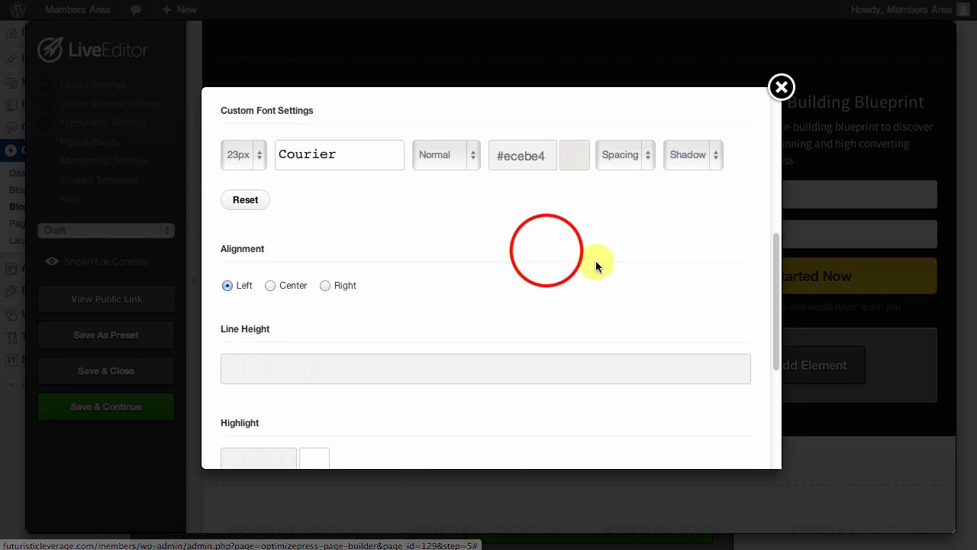
Examine the available style, colour, spacing, shadow and size options in the headline's custom font settings
left_click(467, 153)
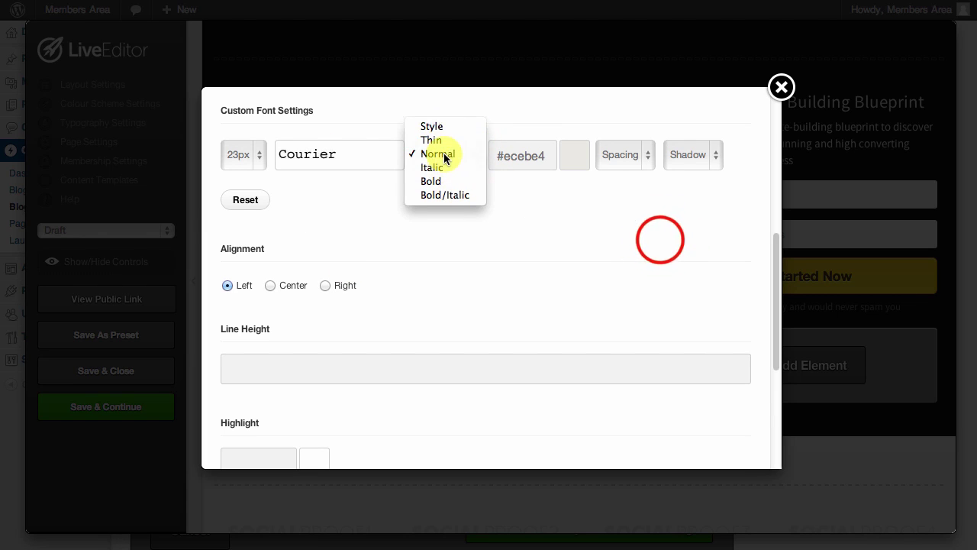
left_click(448, 154)
left_click(536, 156)
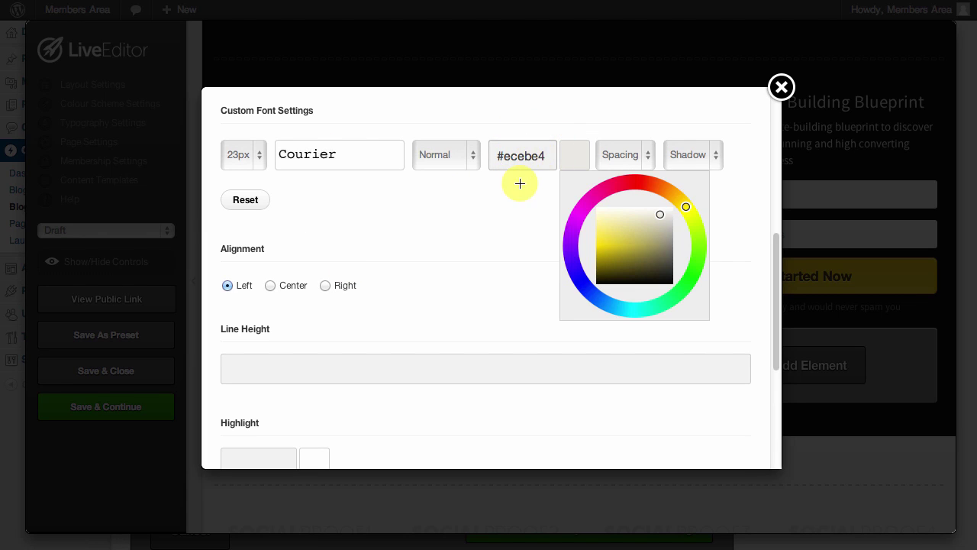
left_click(488, 233)
left_click(624, 154)
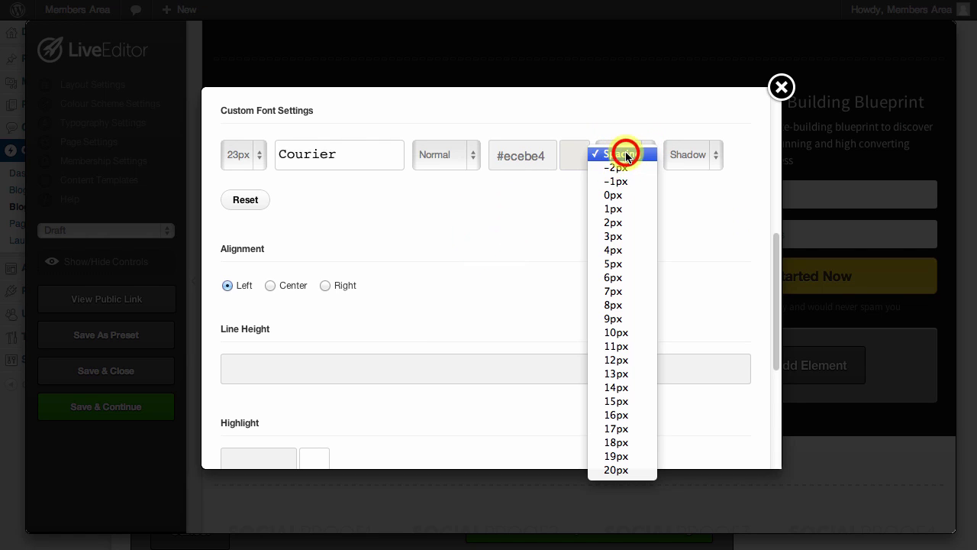
left_click(543, 217)
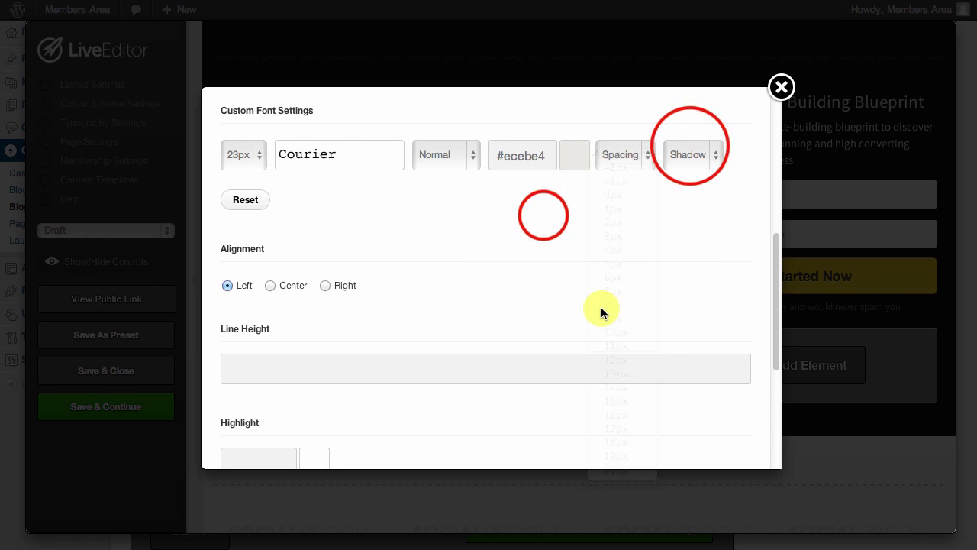
left_click(689, 154)
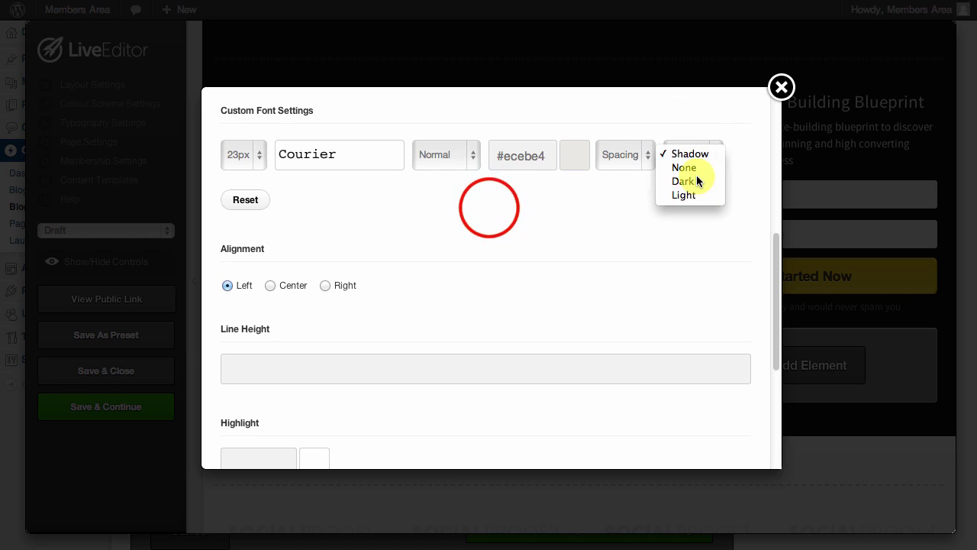
left_click(544, 208)
left_click(243, 154)
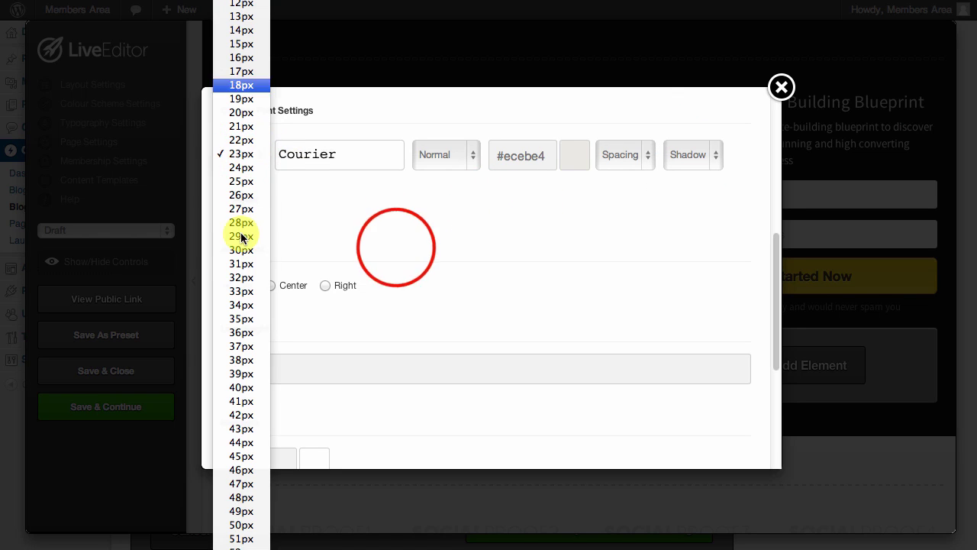
left_click(396, 247)
Set the headline's highlight colour to #ecebe4 and insert the edited headline into the page
scroll(353, 283, "down", 4)
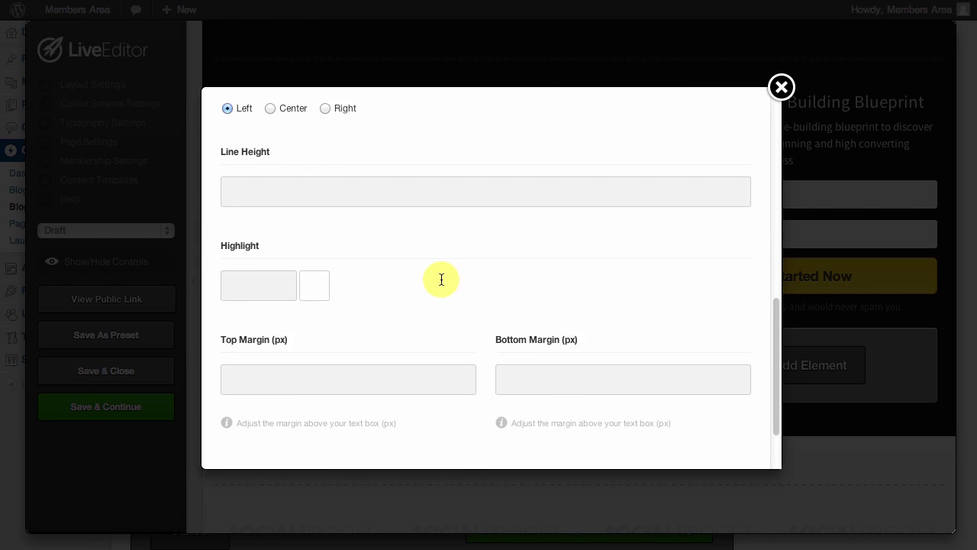
left_click(317, 248)
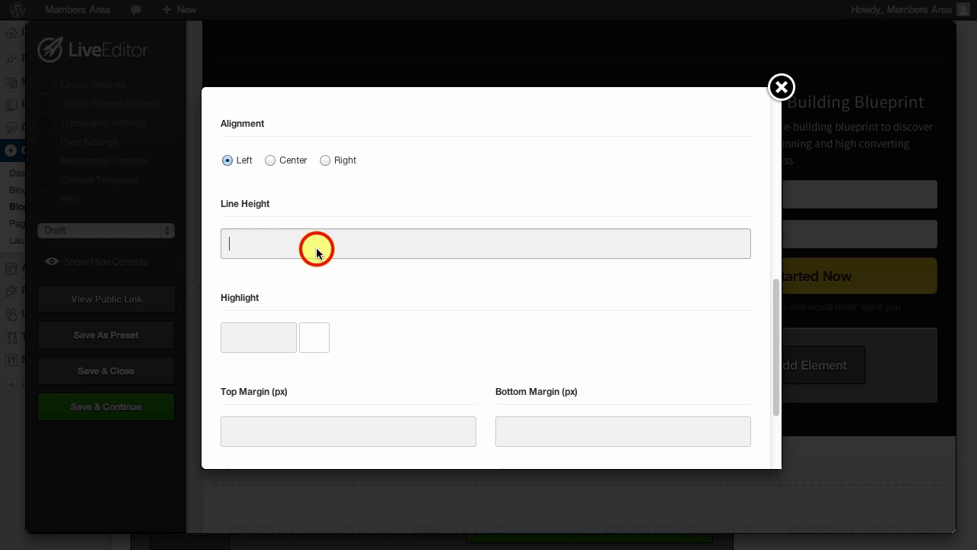
scroll(506, 405, "down", 1)
double_click(252, 247)
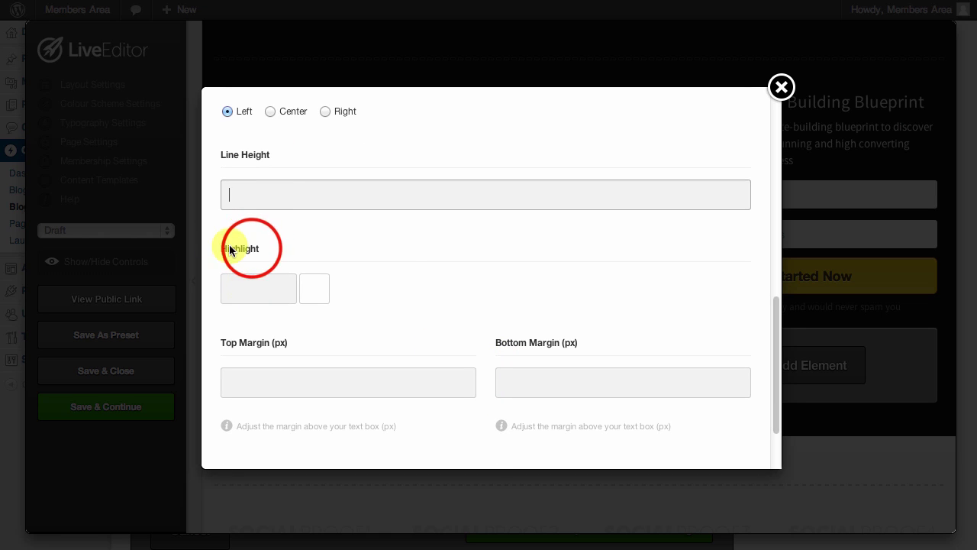
left_click(255, 286)
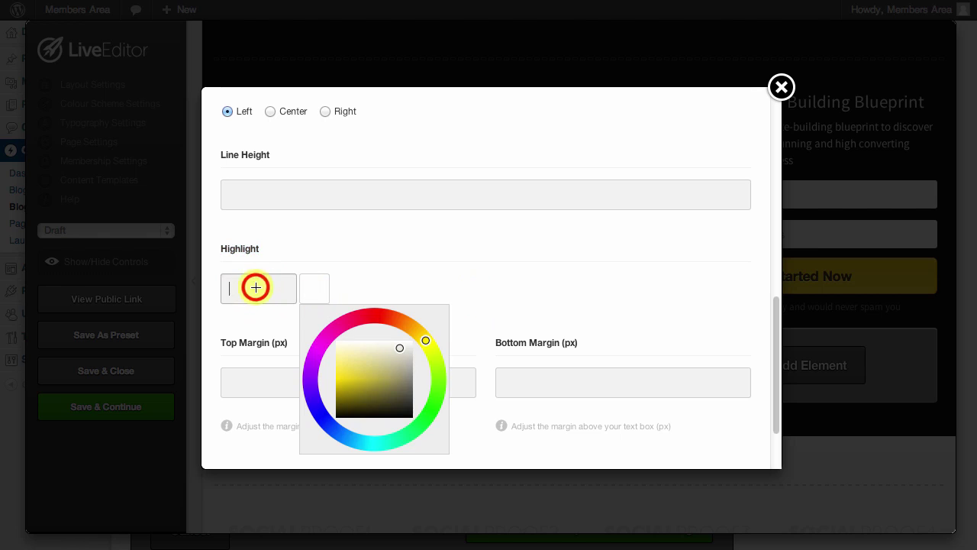
left_click(425, 339)
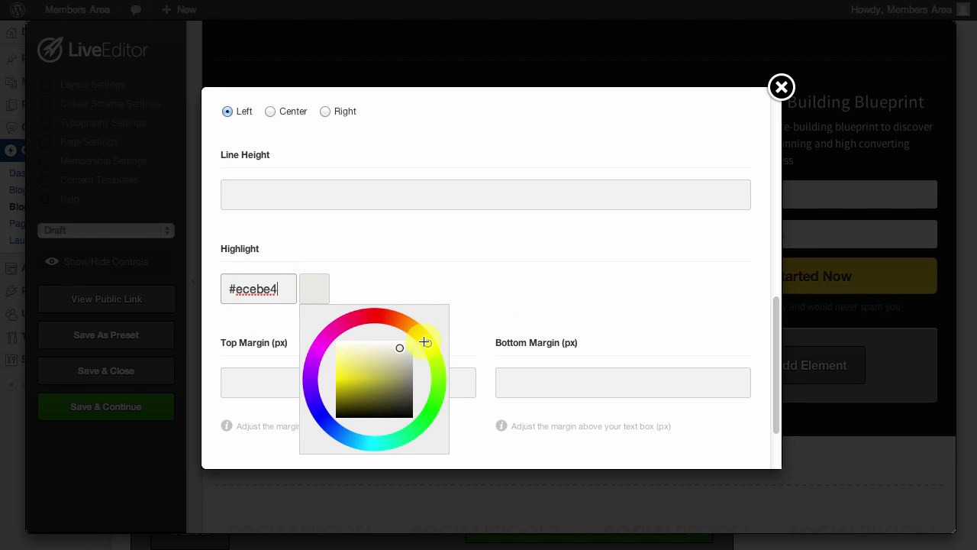
left_click(469, 320)
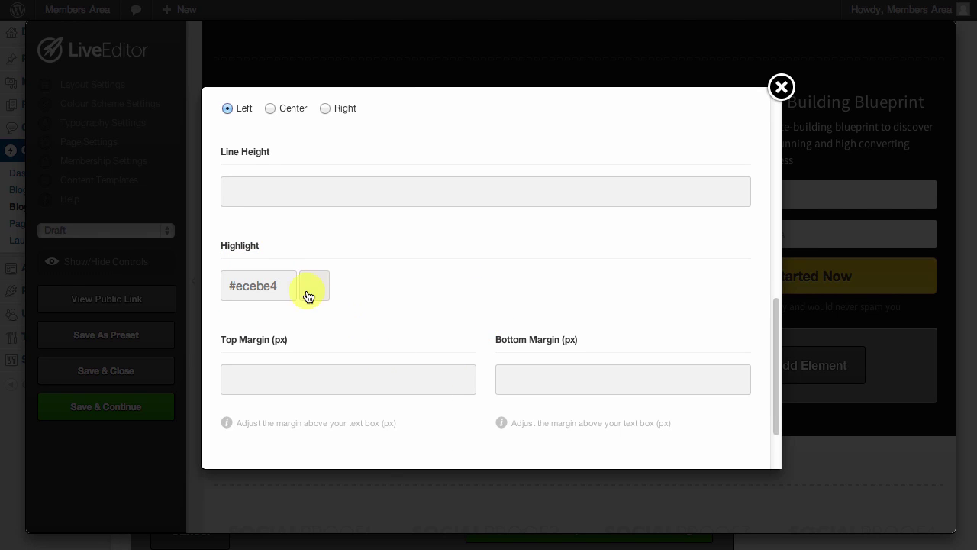
scroll(359, 298, "down", 2)
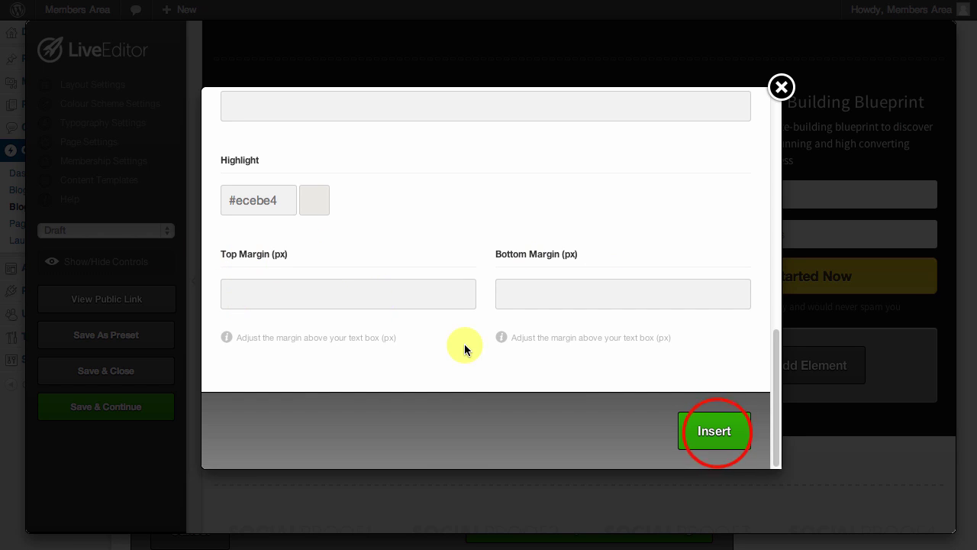
left_click(715, 431)
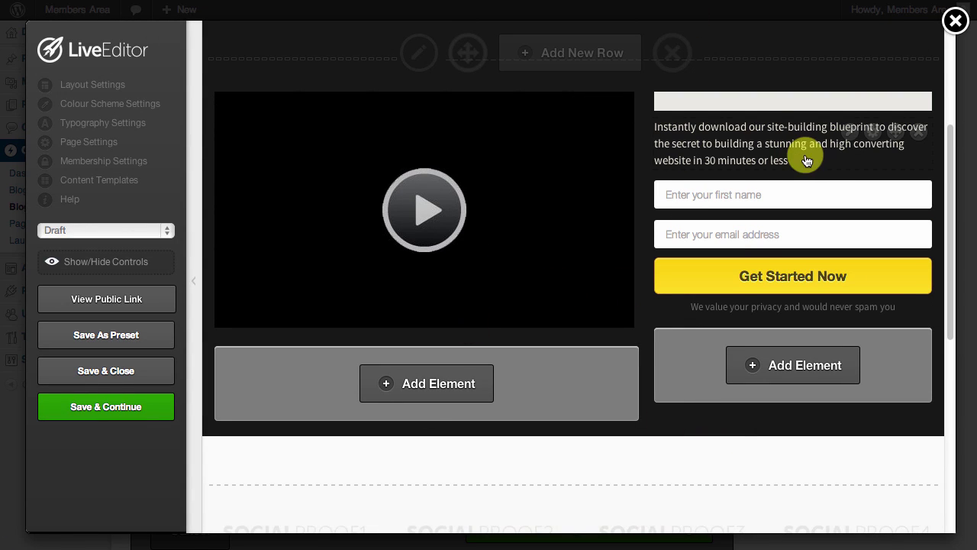
Remove the highlighted headline element above the opt-in paragraph and confirm its deletion
mouse_move(844, 113)
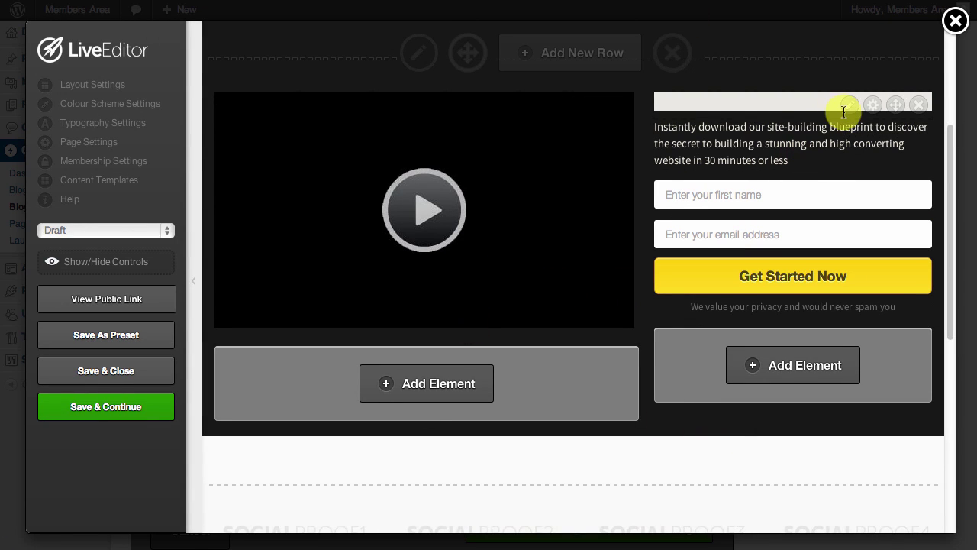
left_click(920, 107)
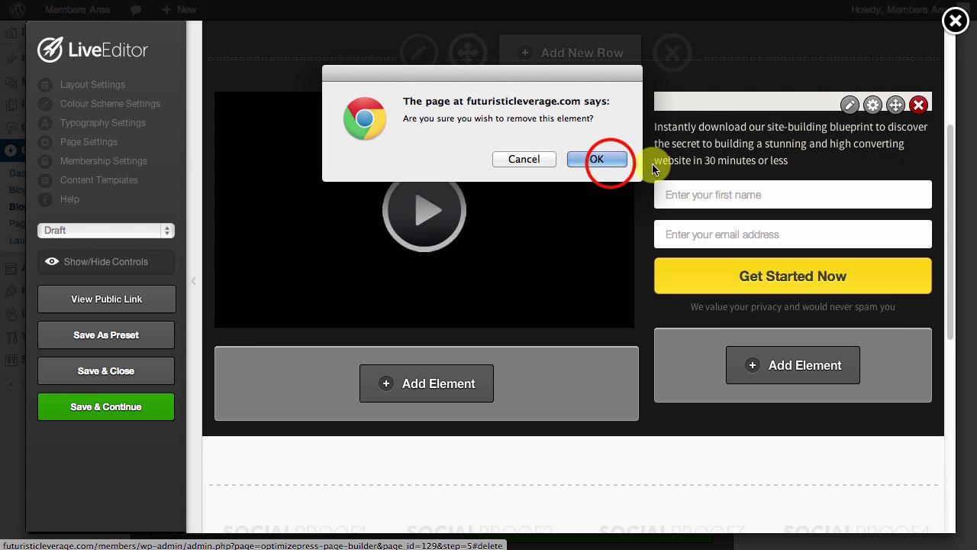
left_click(606, 163)
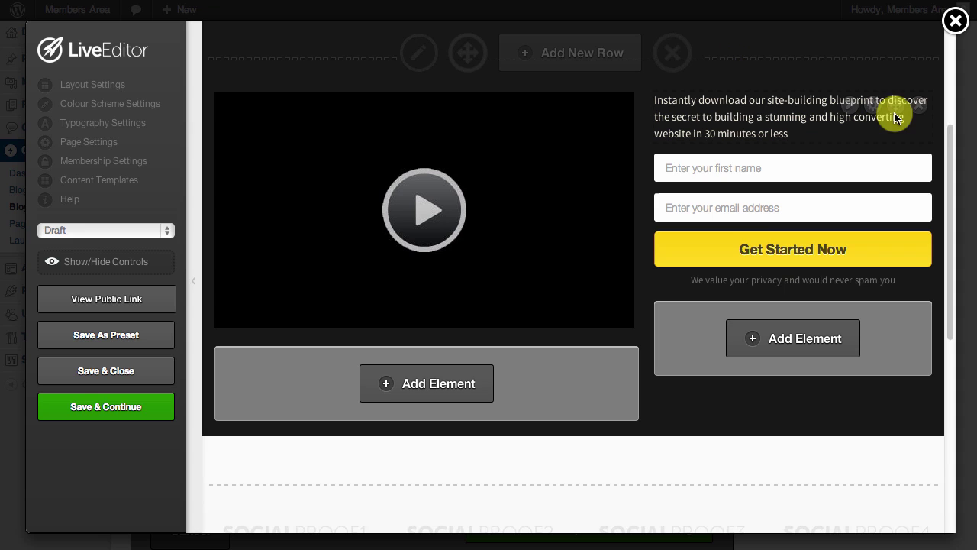
Move the "Instantly download our site-building blueprint" paragraph below the opt-in form, and return it above the form
left_click_drag(897, 111, 898, 259)
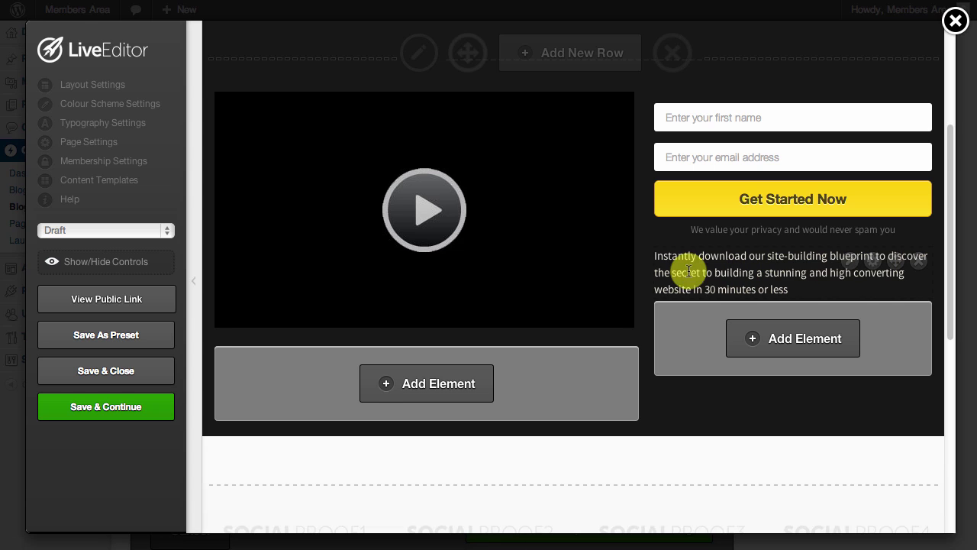
left_click_drag(899, 263, 901, 99)
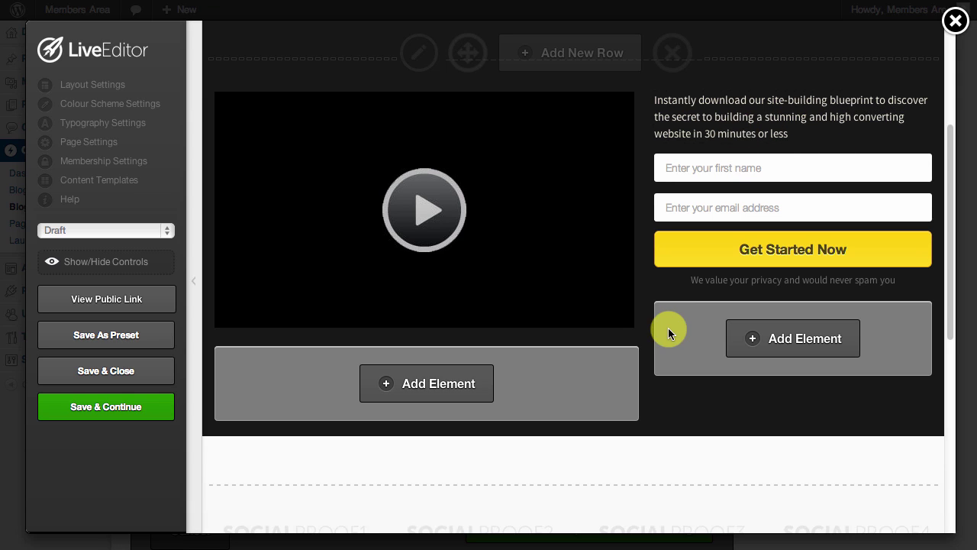
Search the elements for "text" and start a Text Block in the default style below the opt-in form
left_click(797, 343)
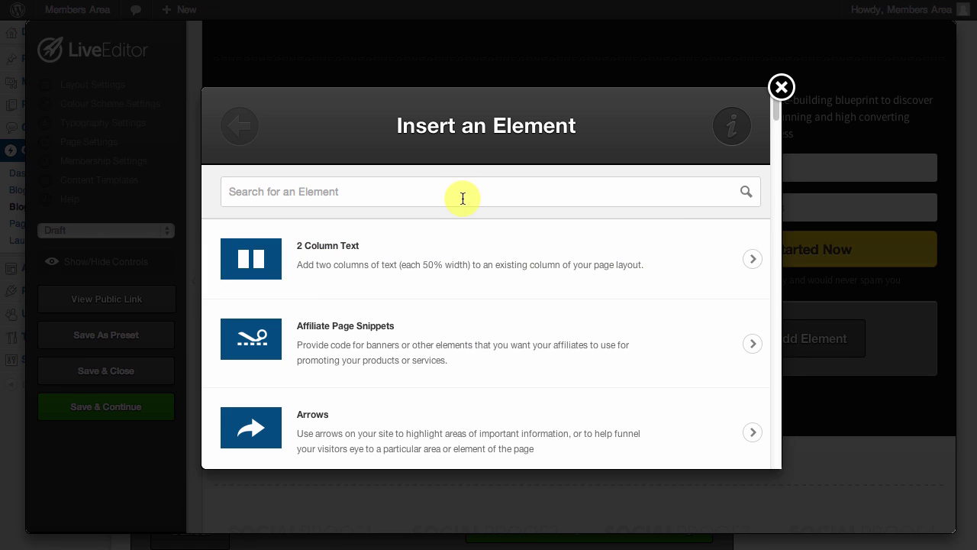
mouse_move(775, 103)
left_mouse_down()
mouse_move(782, 441)
mouse_move(772, 261)
mouse_move(778, 87)
left_mouse_up()
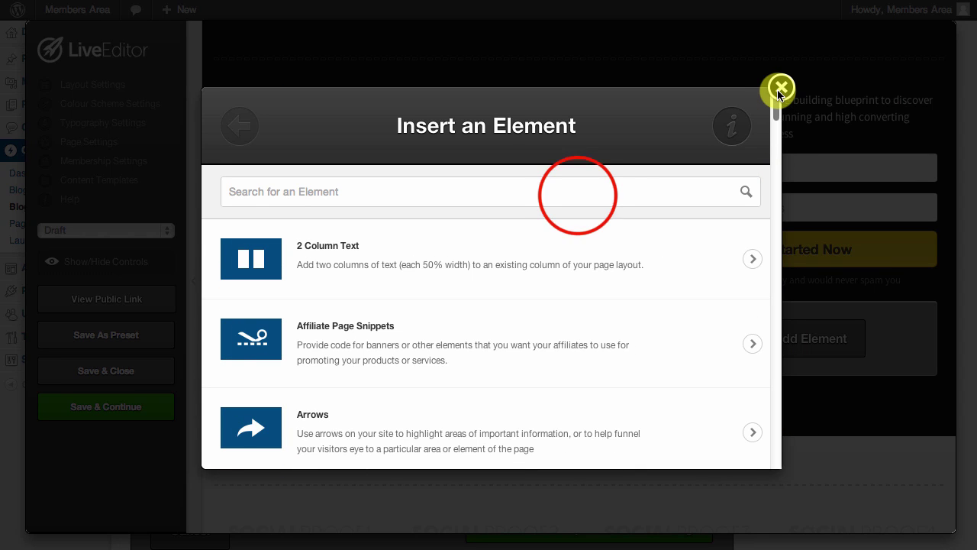
left_click(578, 195)
type("text")
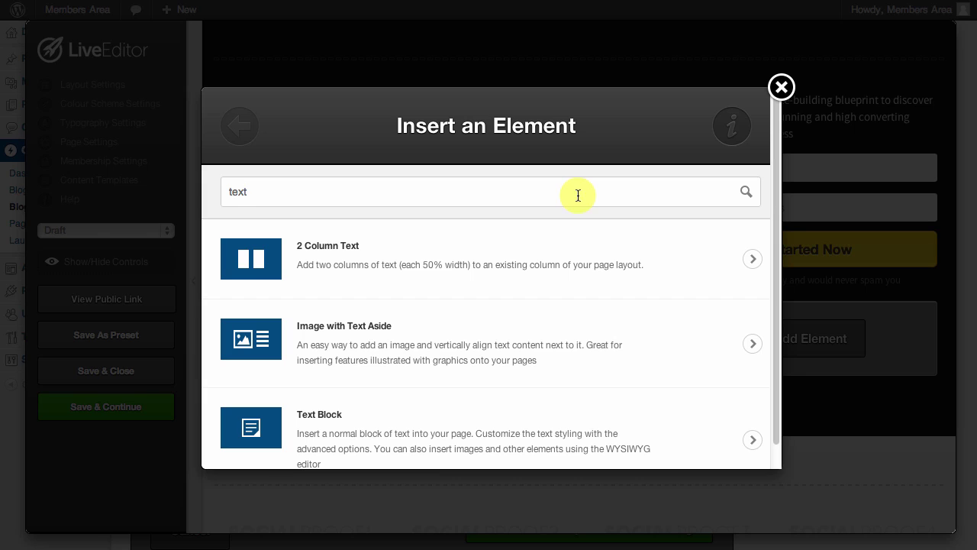
left_click(564, 436)
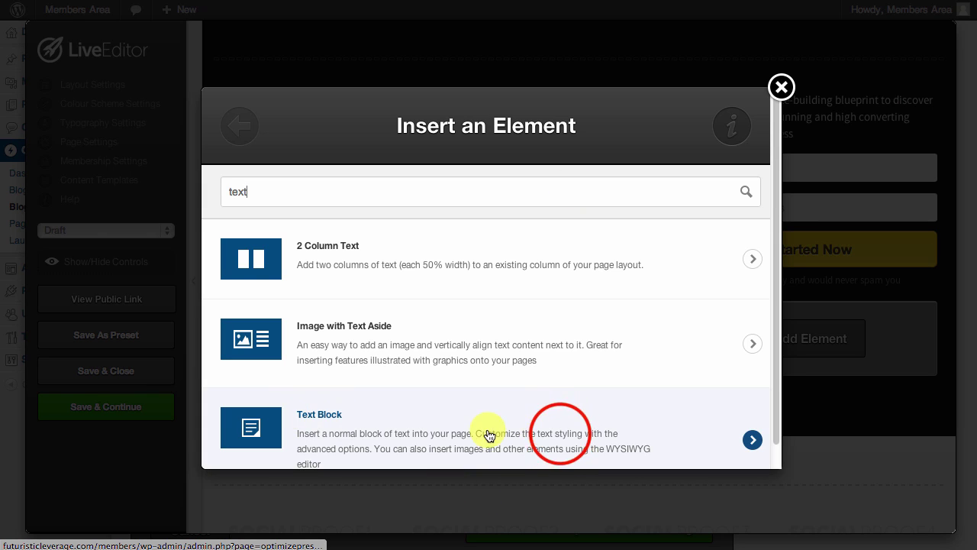
left_click(447, 227)
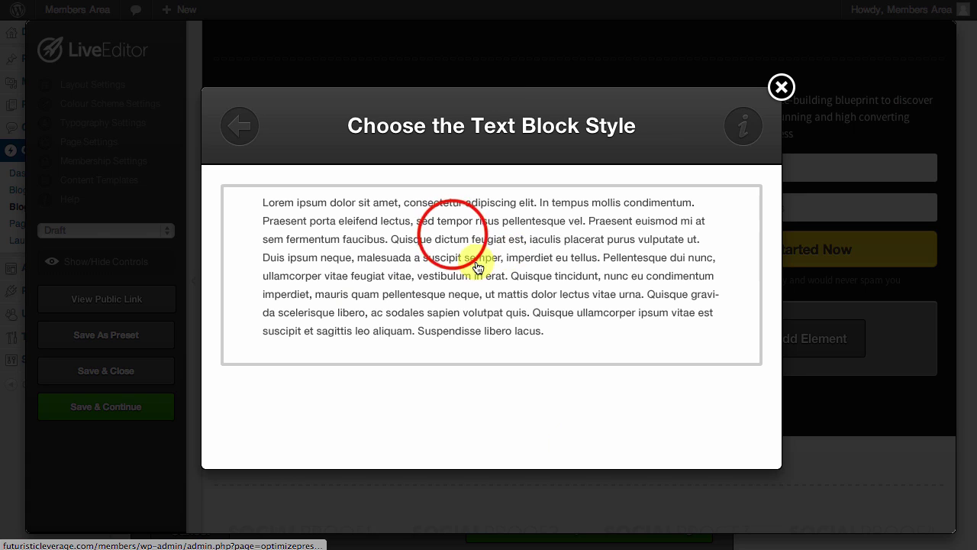
Enter "Say something new" as the text block's content and insert it into the page
left_click(405, 362)
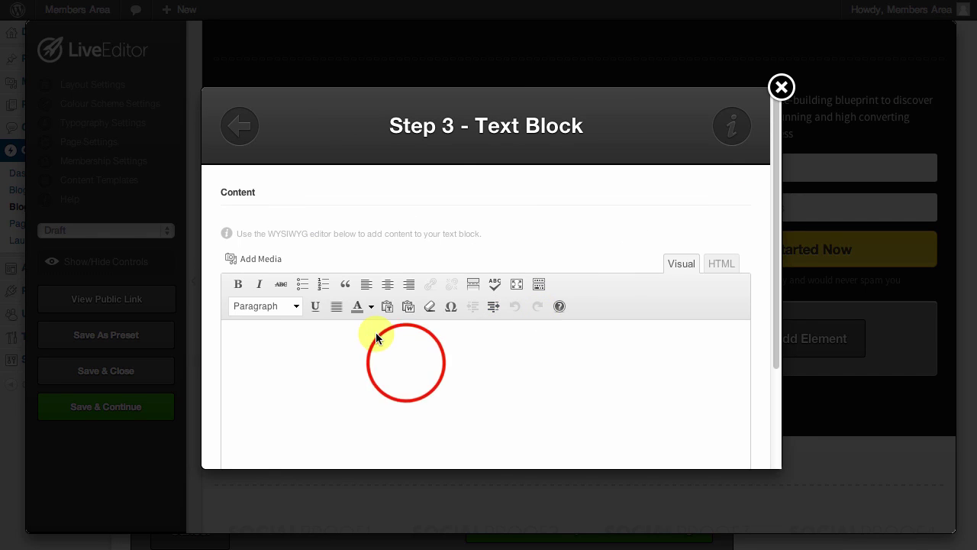
left_click(405, 363)
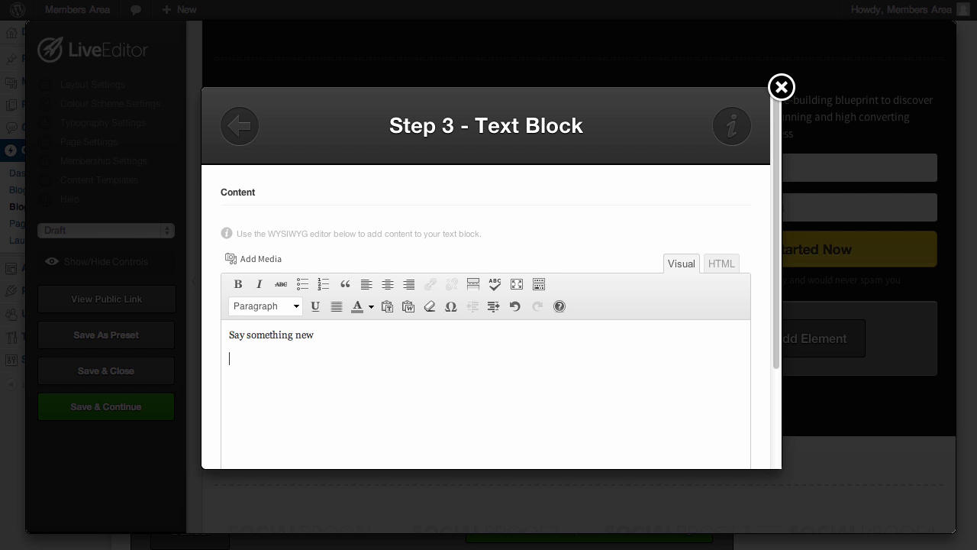
scroll(450, 366, "down", 3)
left_click(567, 422)
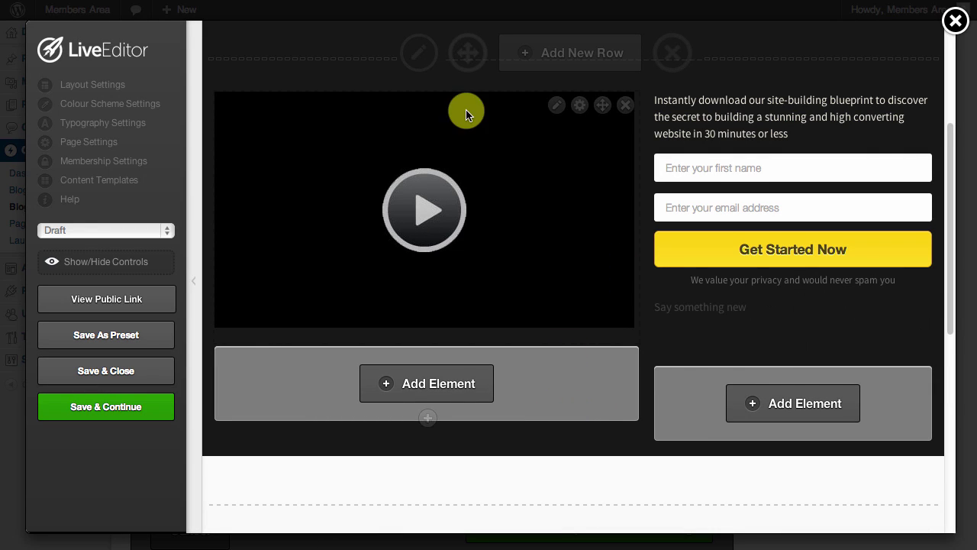
Move the "Say something new" text above the opt-in form and the "Instantly download our site-building blueprint" paragraph below it
mouse_move(811, 303)
left_click_drag(894, 315, 880, 87)
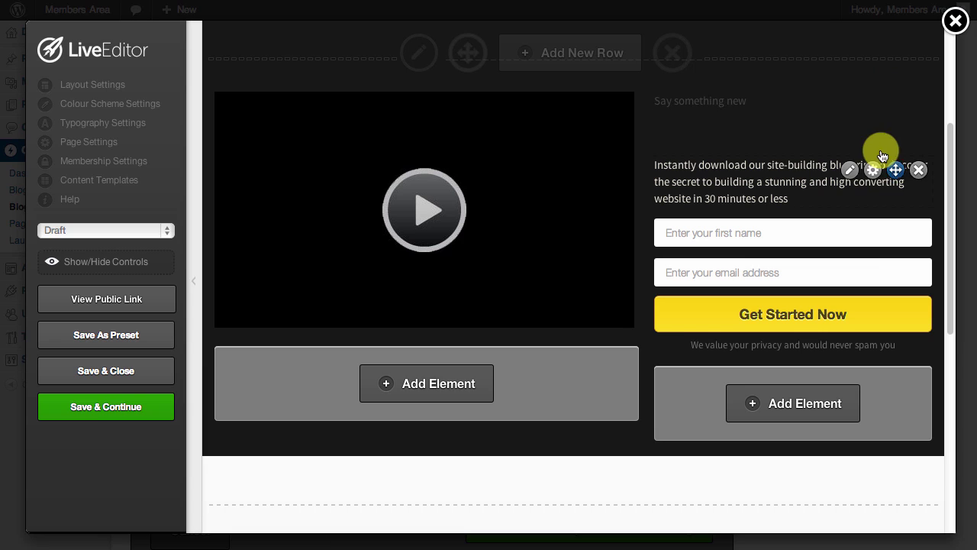
left_click(890, 174)
left_click_drag(891, 175, 890, 324)
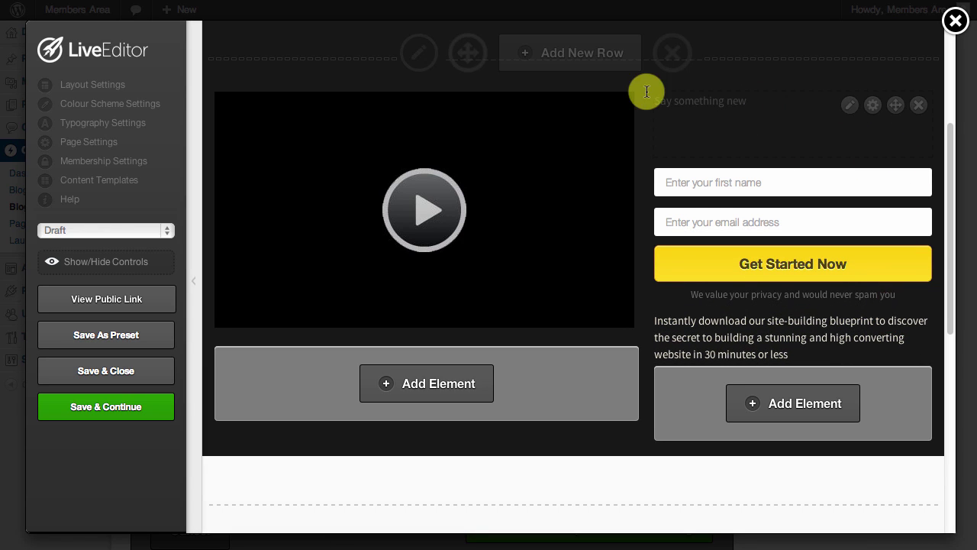
Replace the text block's content above the opt-in form with "Grab this deal now before it's gone. . ." and update it
left_click(852, 106)
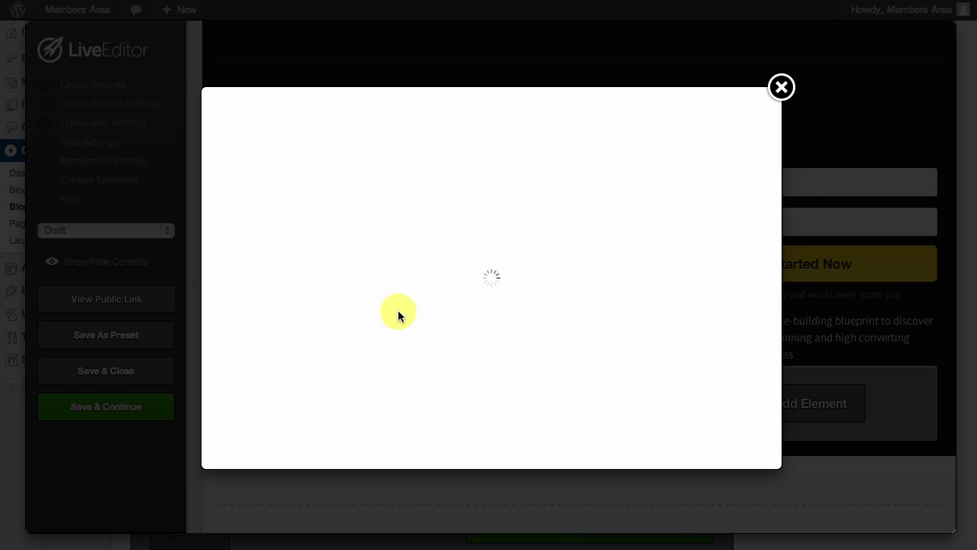
double_click(329, 335)
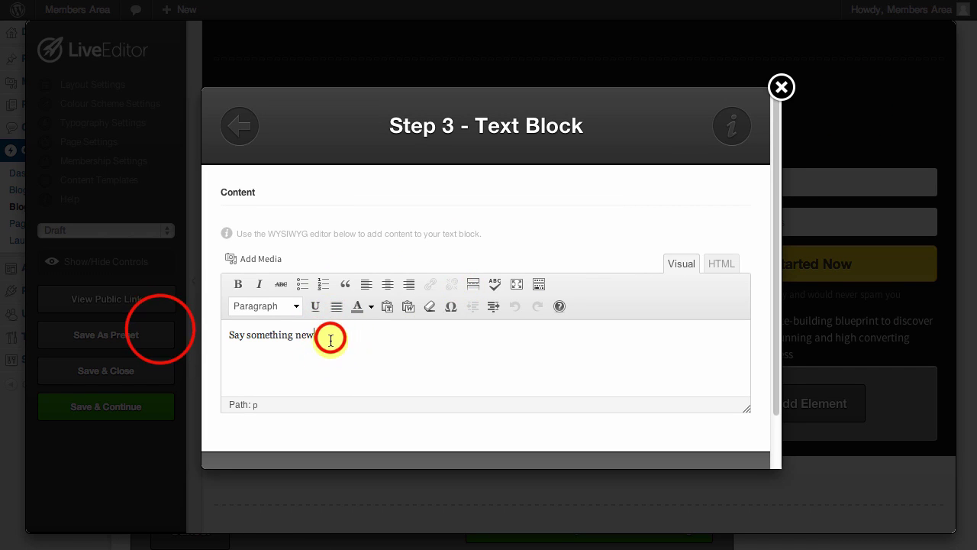
key("ctrl+a")
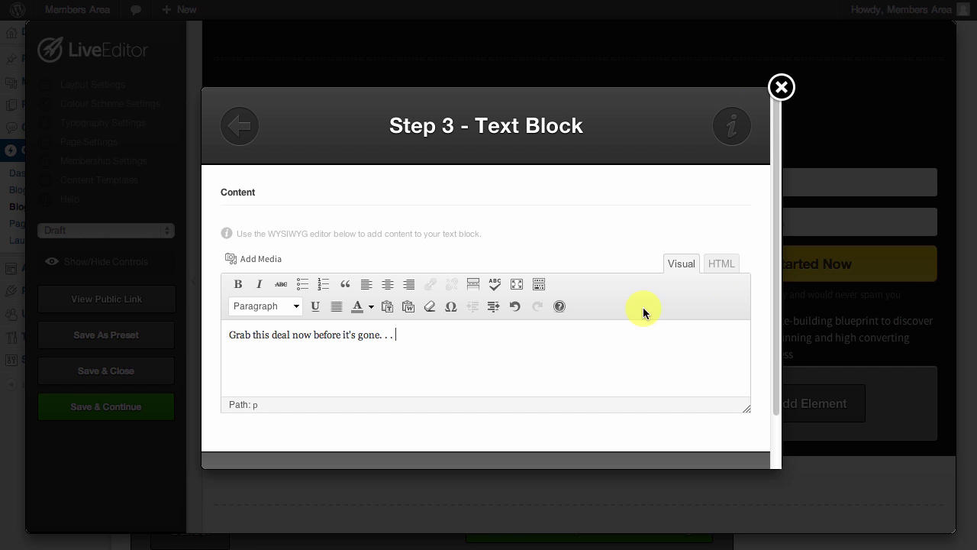
scroll(642, 306, "down", 2)
left_click(565, 429)
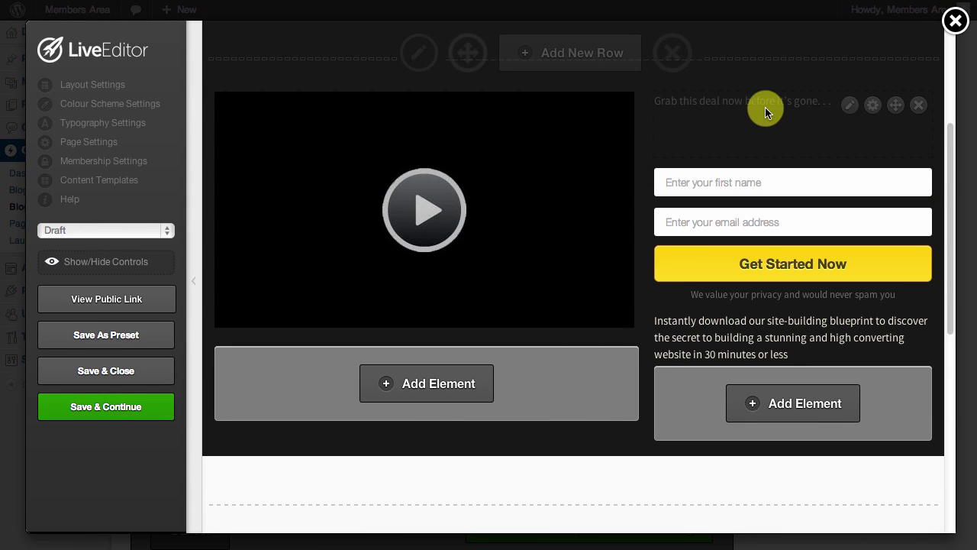
Hide the row and element editing controls to preview the page layout
left_click(898, 294)
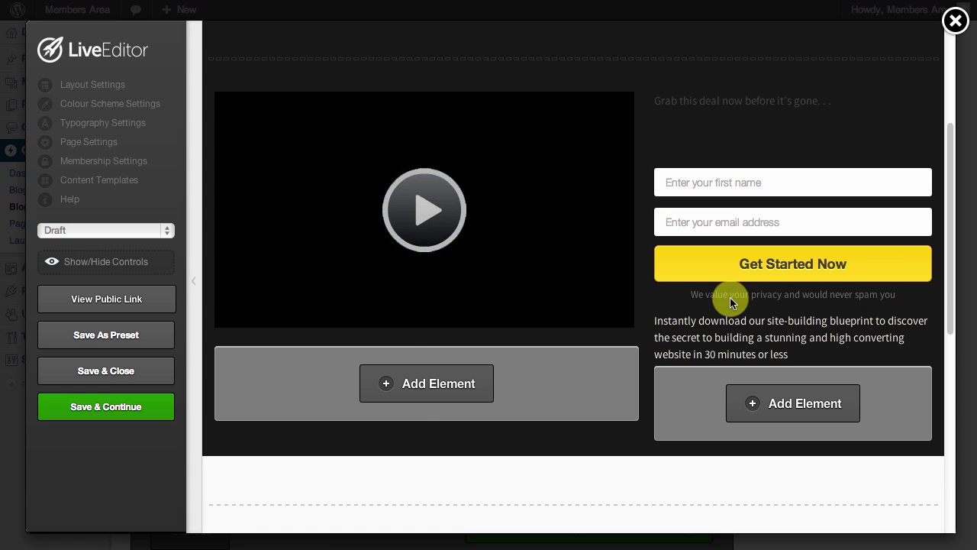
scroll(435, 388, "down", 3)
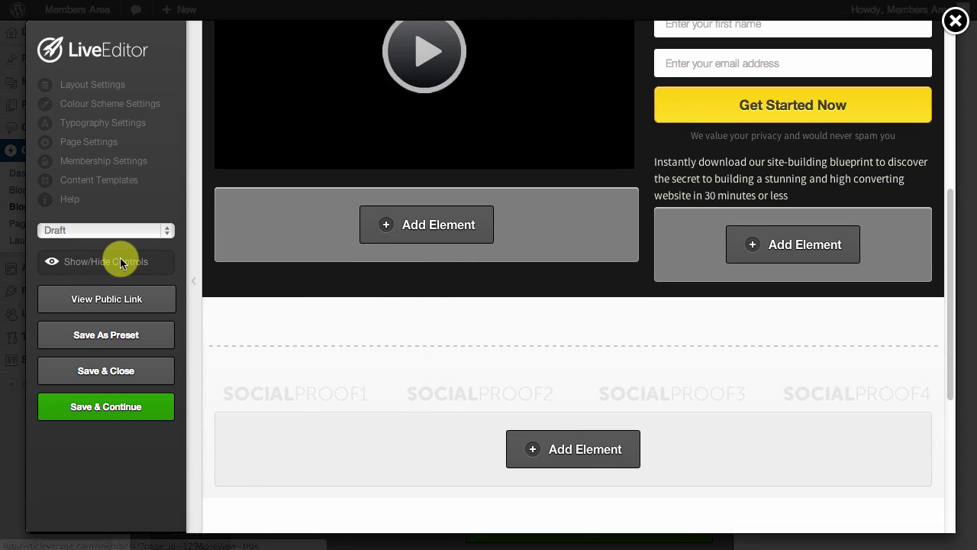
scroll(408, 290, "up", 2)
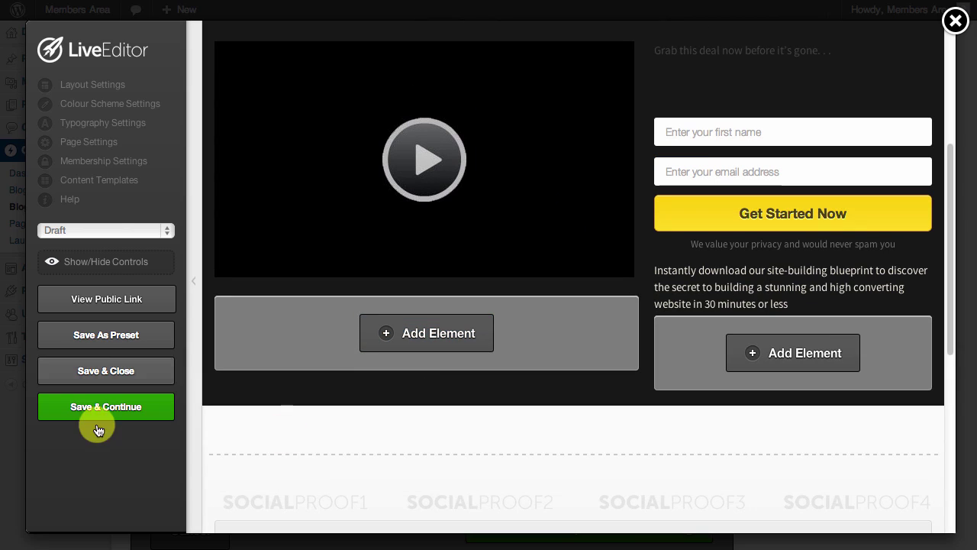
left_click(101, 261)
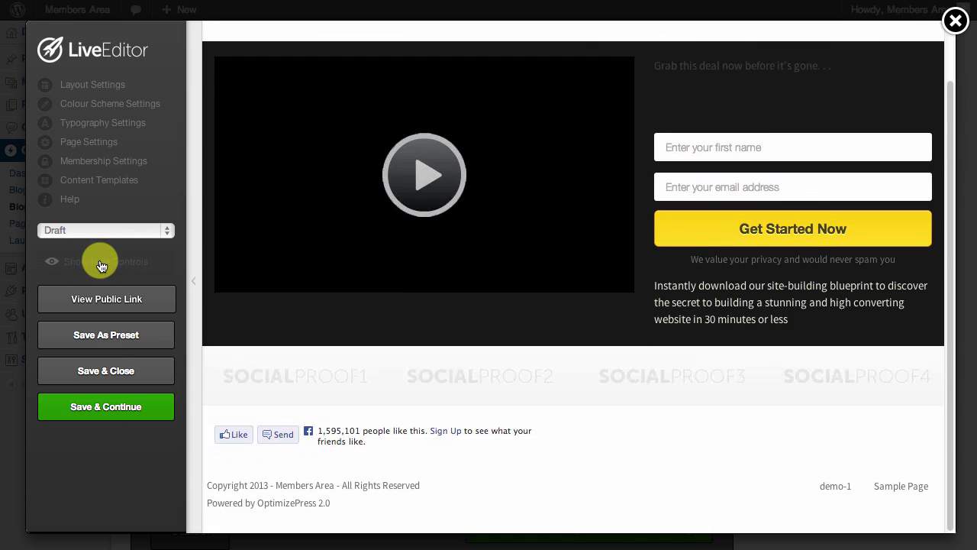
left_click(950, 219)
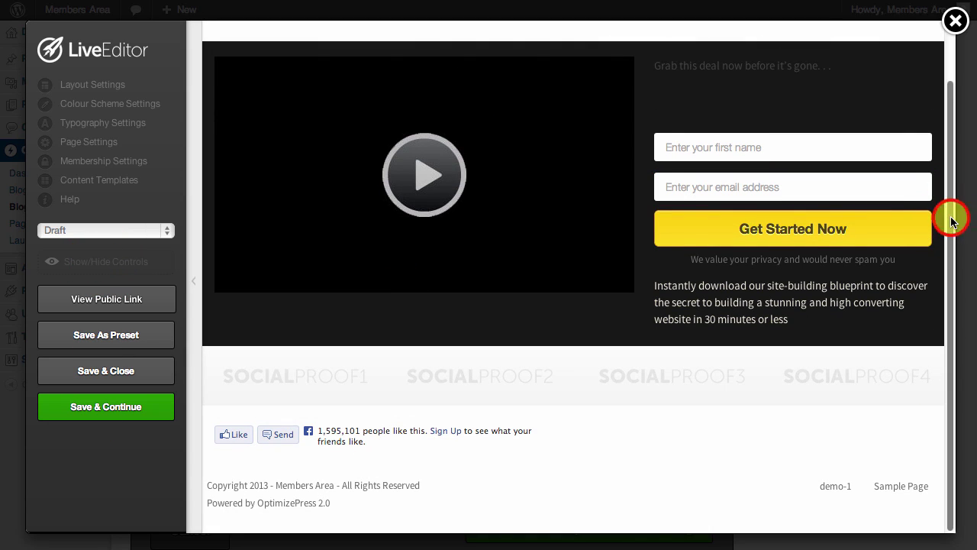
left_click_drag(950, 218, 945, 307)
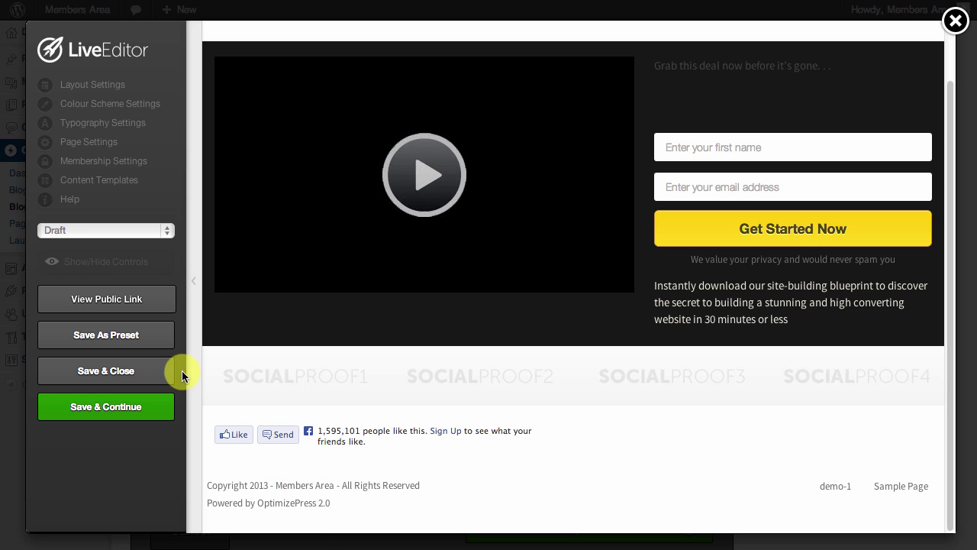
Remove the Facebook Like element and the social proof logos element below the opt-in section, confirming both deletions
mouse_move(378, 433)
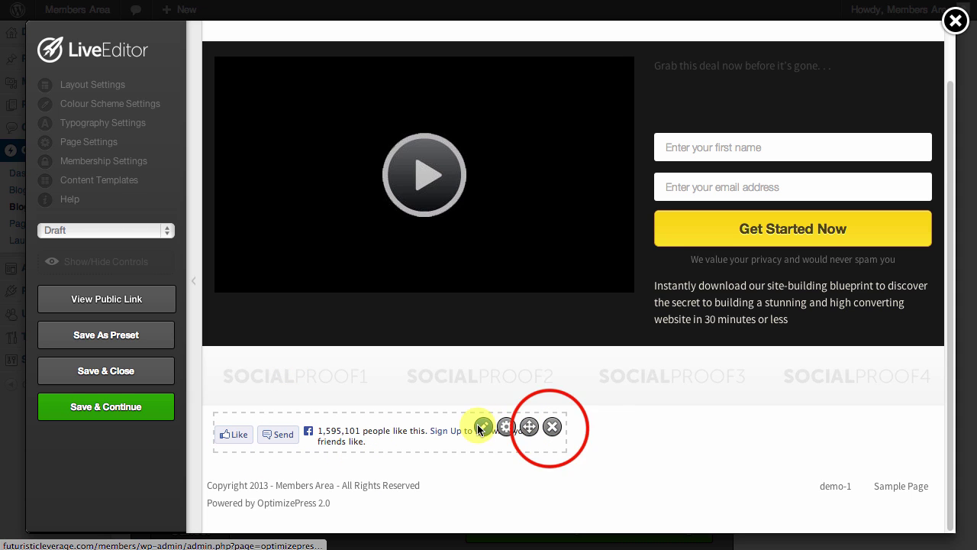
left_click(551, 427)
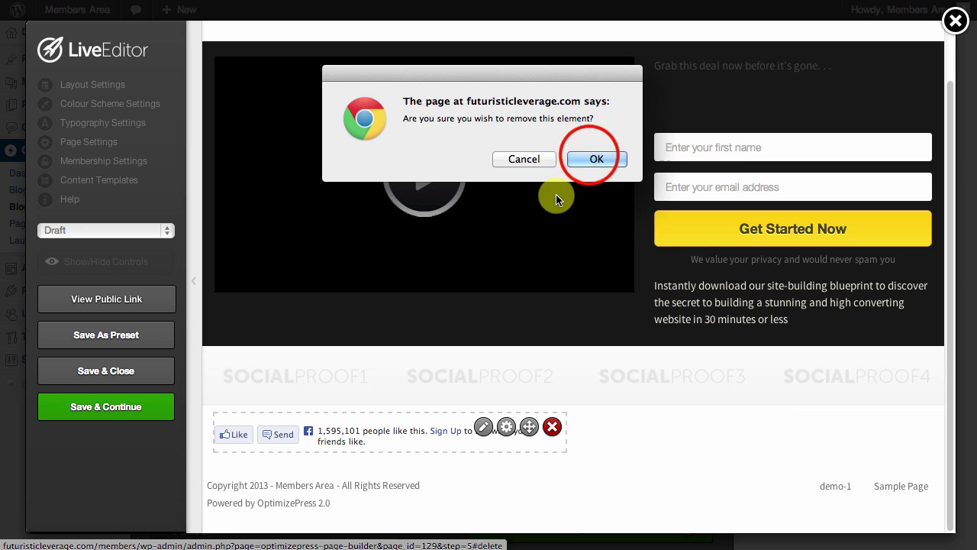
left_click(587, 159)
mouse_move(484, 394)
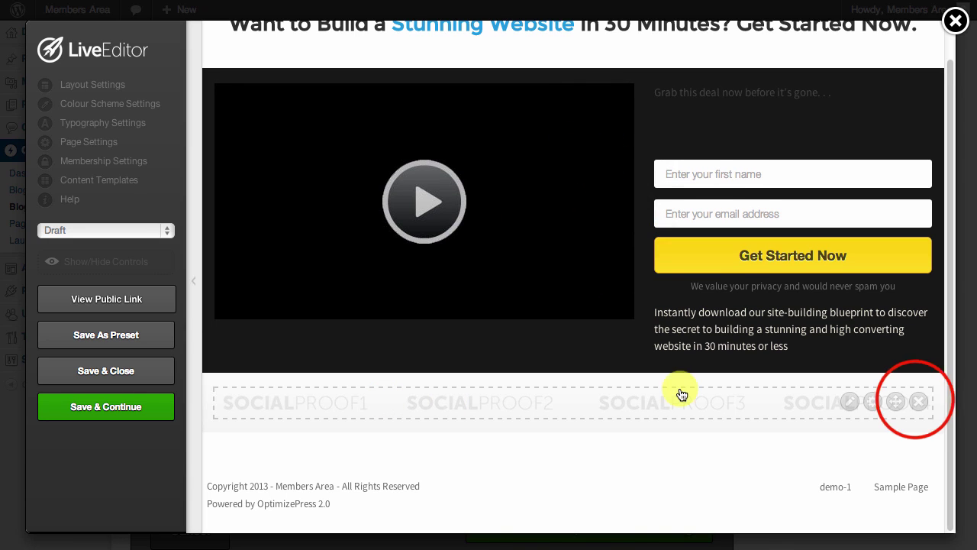
left_click(918, 401)
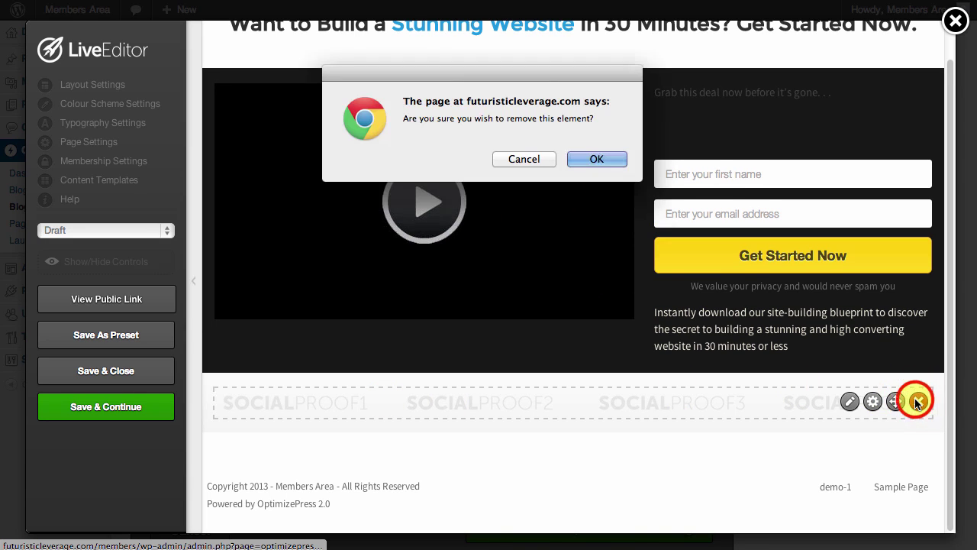
left_click(578, 158)
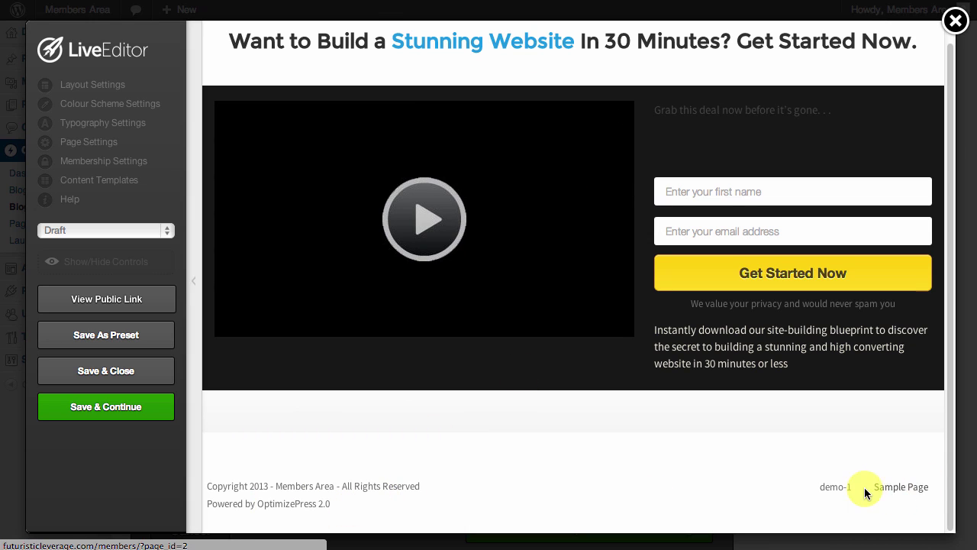
left_click(942, 336)
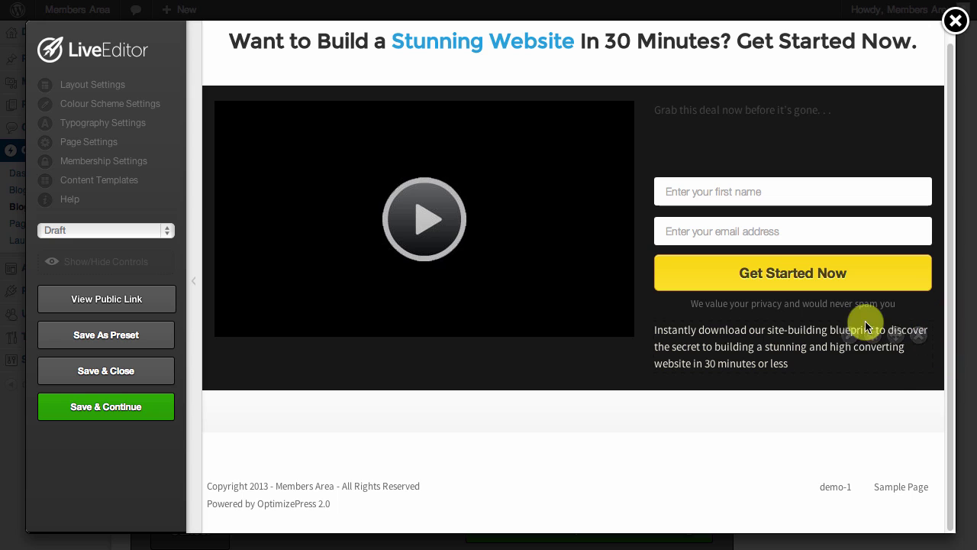
left_click(916, 513)
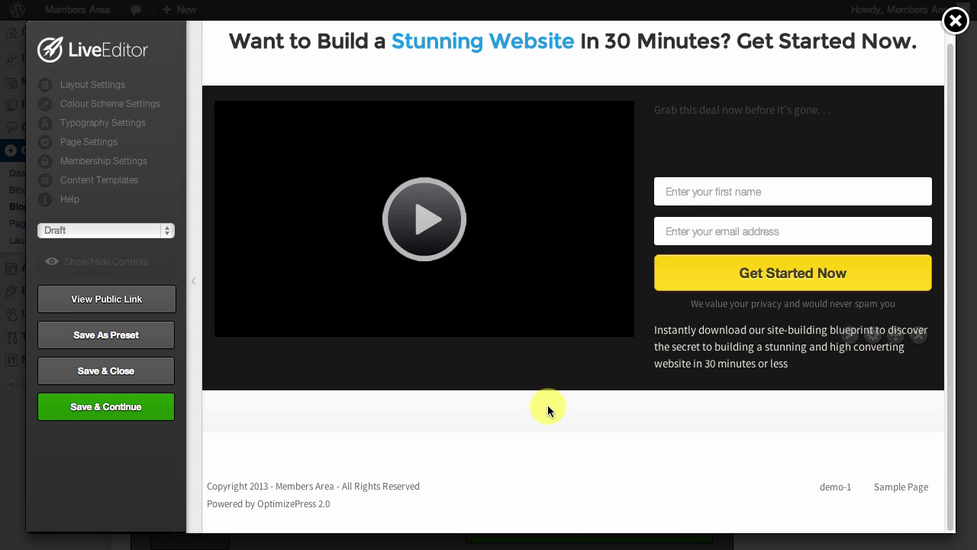
mouse_move(795, 63)
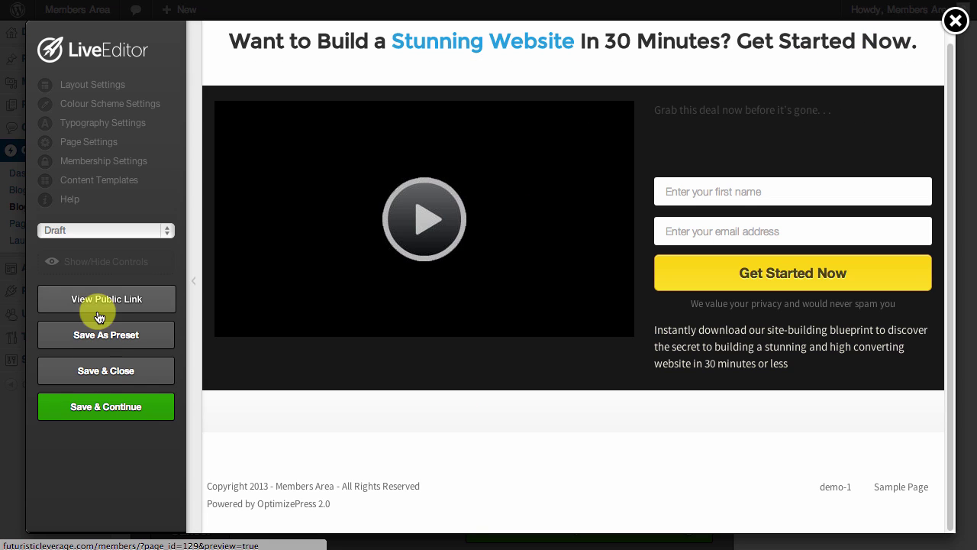
Set the page status to Publish, save the page while staying in the editor, and dismiss the saved message
left_click(143, 231)
left_click(139, 244)
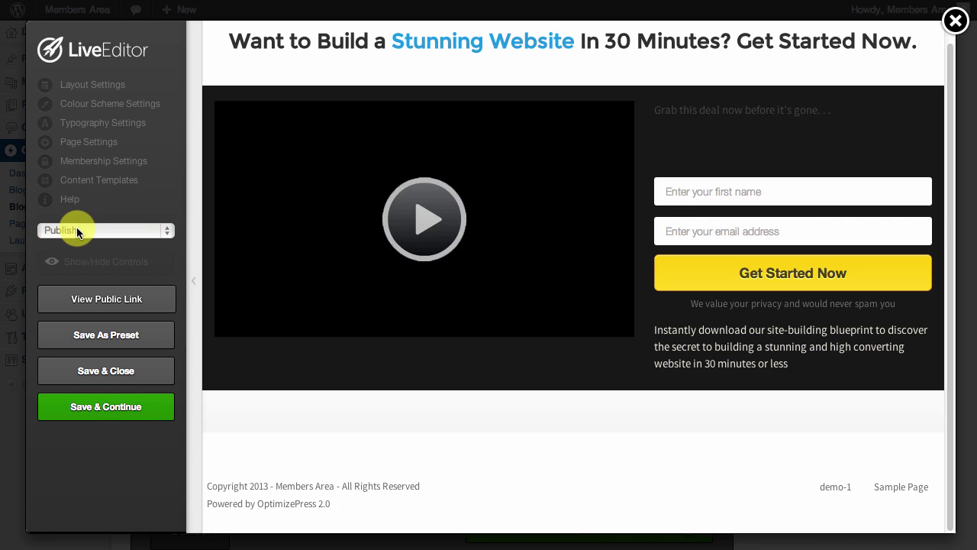
left_click(90, 404)
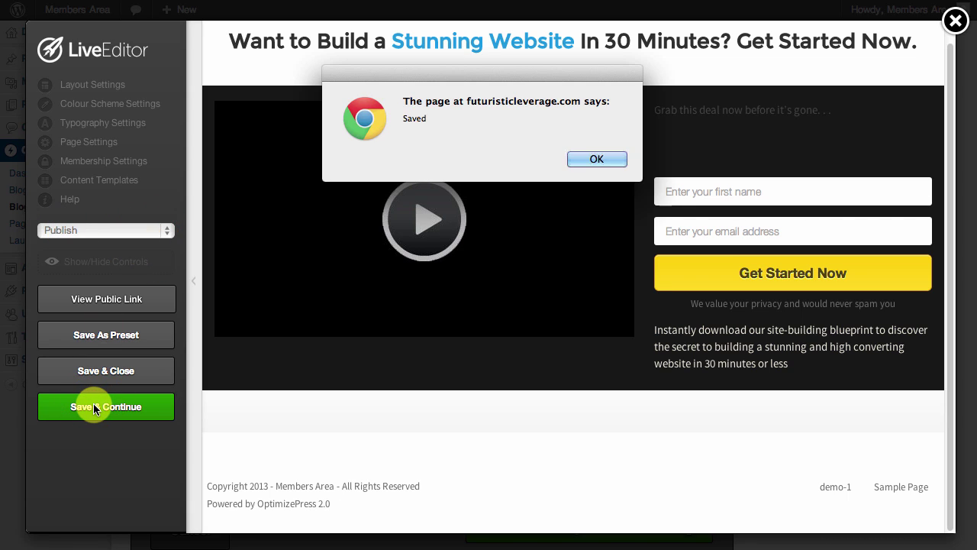
left_click(594, 158)
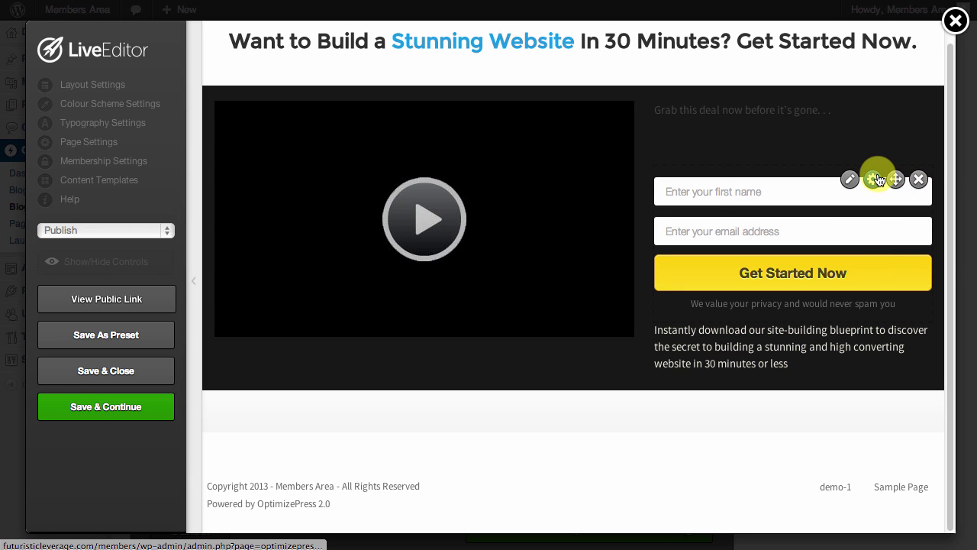
Set the opt-in form's integration type to GetResponse with its first provider list, and review the remaining form fields
left_click(849, 179)
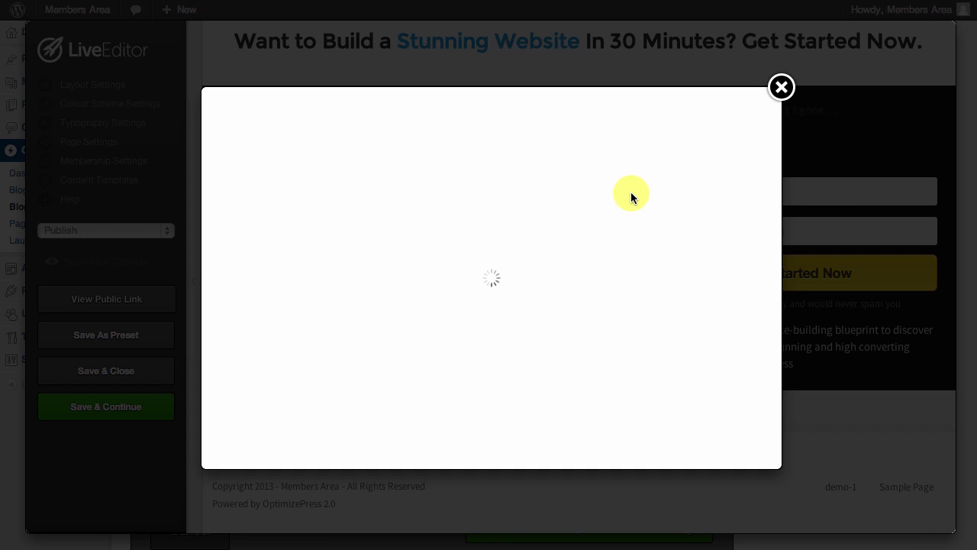
left_click(297, 258)
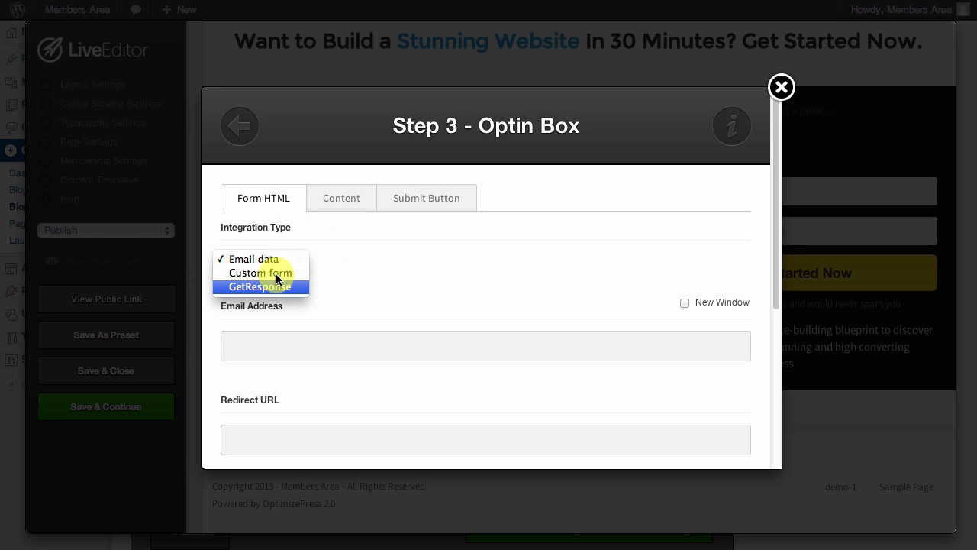
left_click(267, 290)
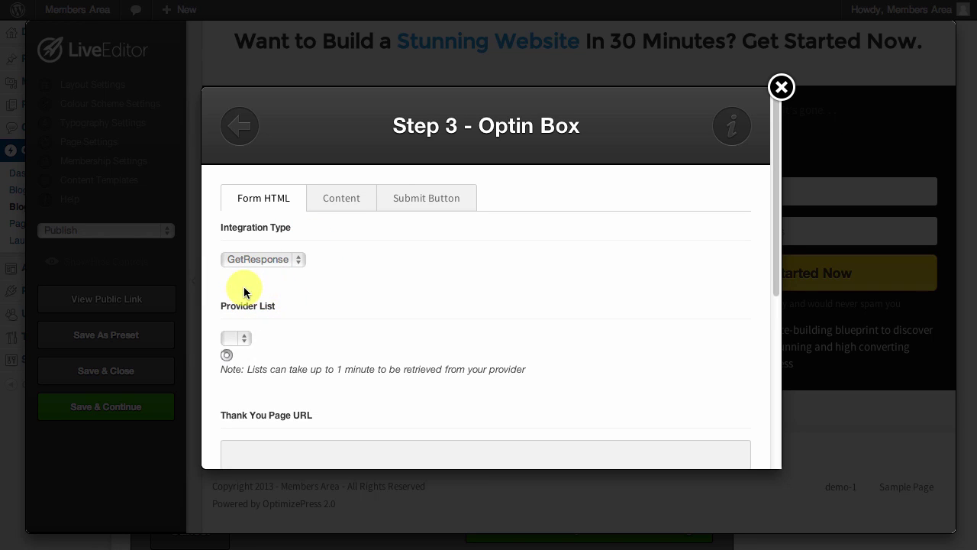
left_click(258, 336)
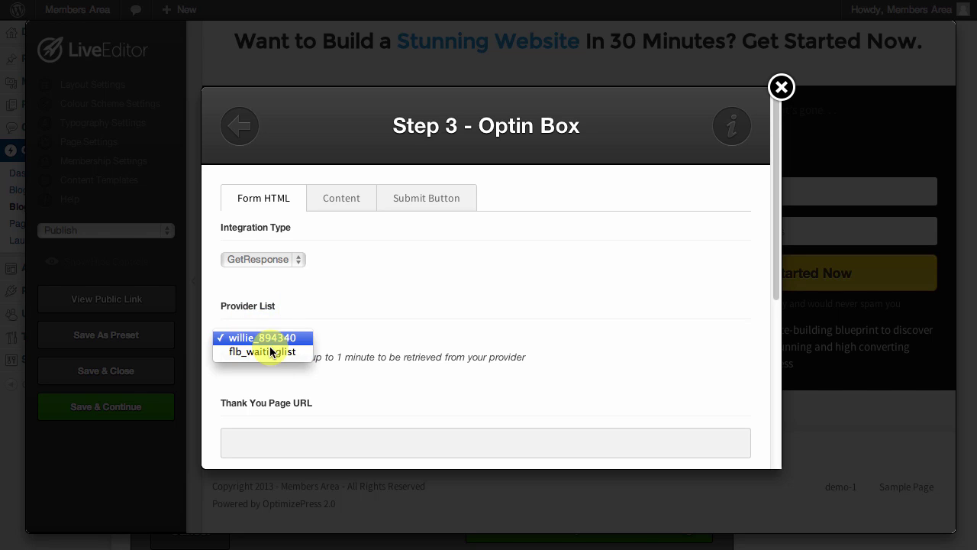
left_click(272, 336)
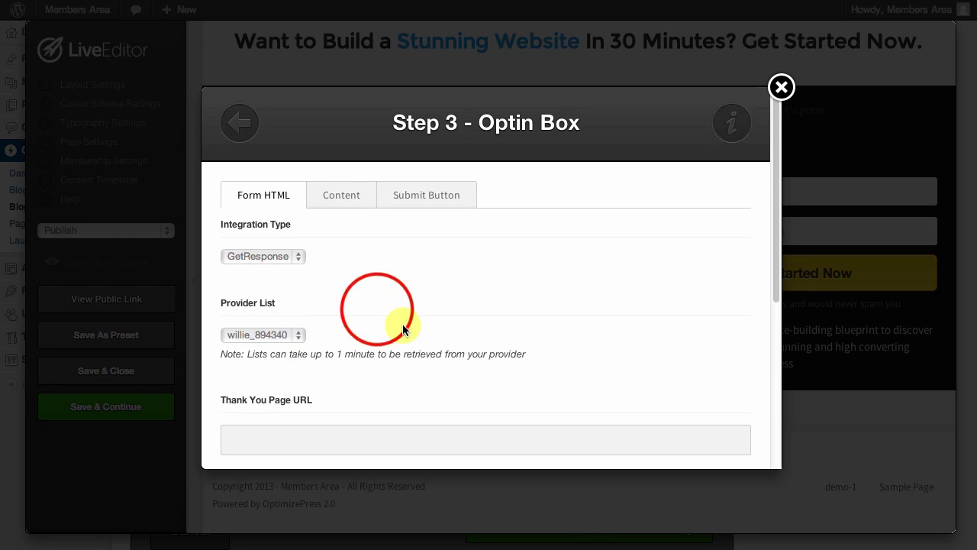
scroll(402, 324, "down", 5)
left_click(264, 239)
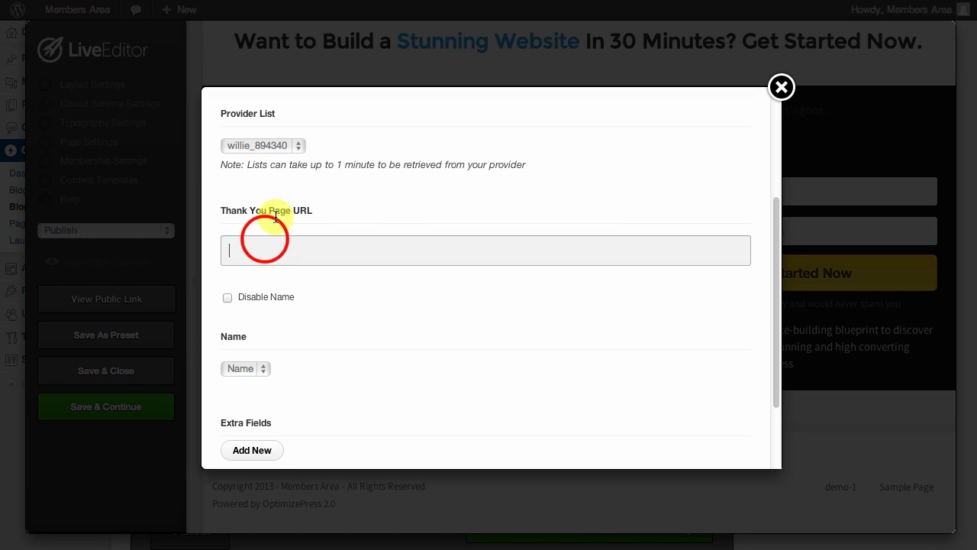
scroll(494, 264, "down", 2)
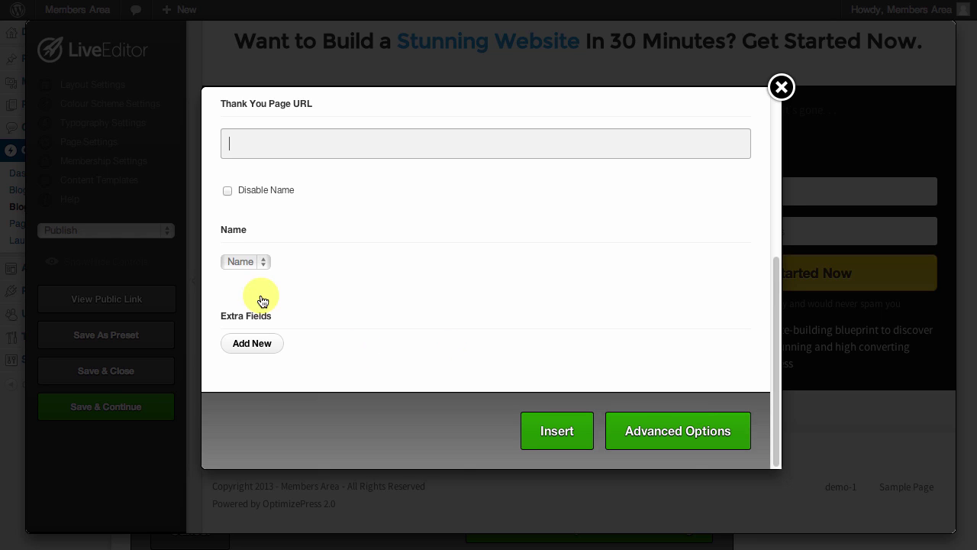
scroll(565, 420, "up", 5)
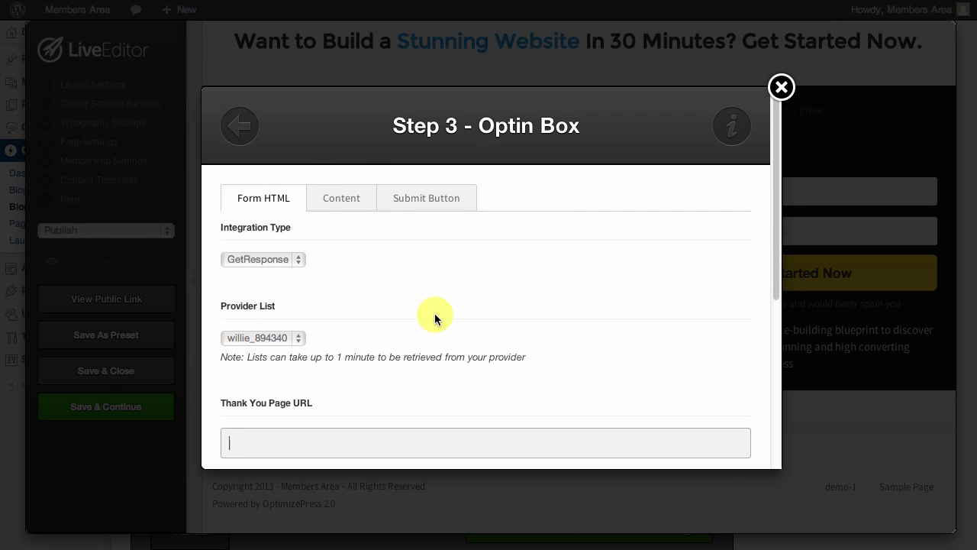
Examine the opt-in box's content options: header, content, privacy notice, and the default values for name and email
left_click(351, 205)
scroll(550, 321, "down", 5)
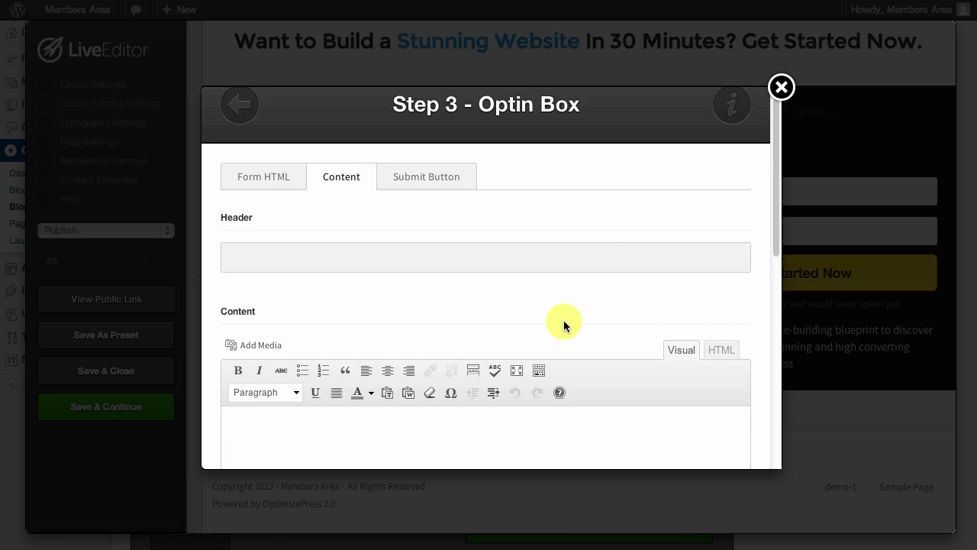
scroll(476, 312, "up", 2)
left_click(323, 153)
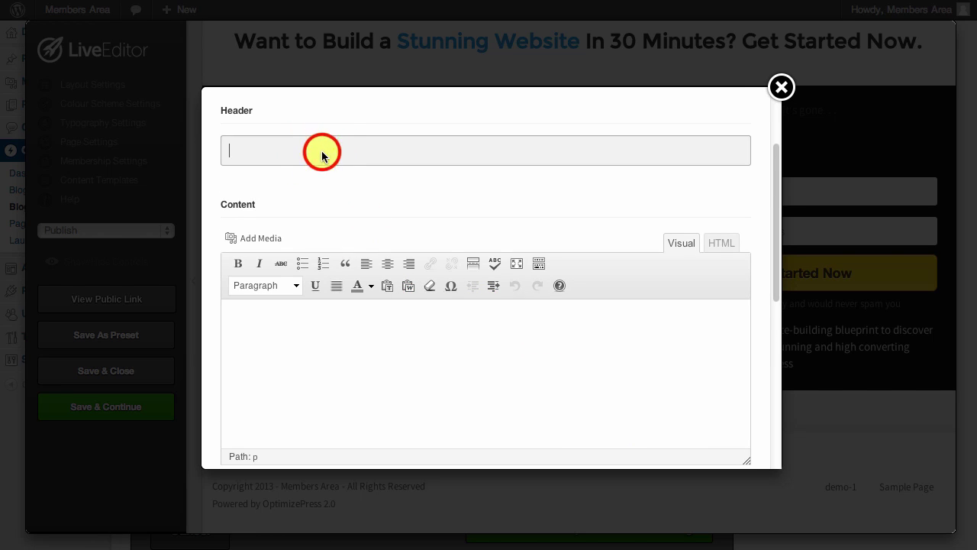
scroll(427, 305, "down", 4)
left_click(510, 321)
left_click_drag(511, 322, 251, 319)
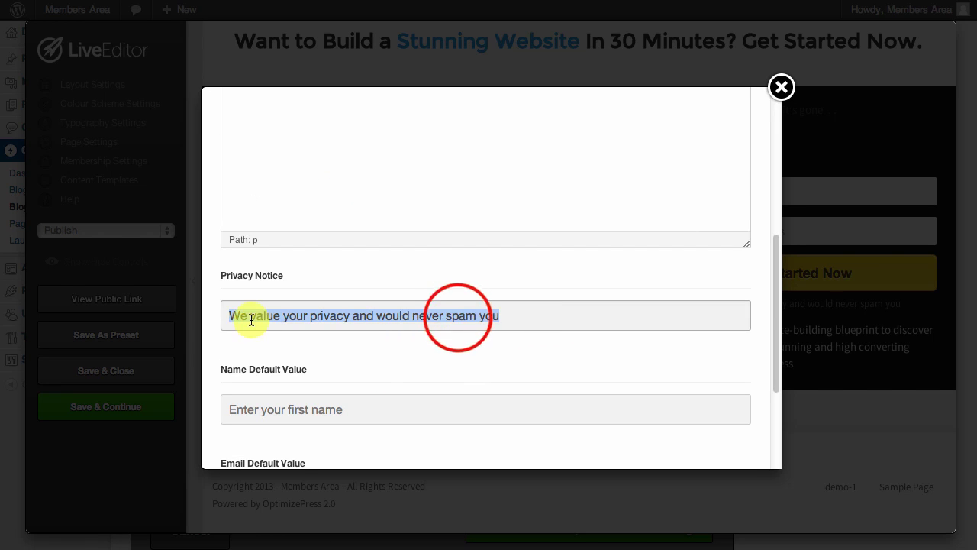
scroll(209, 324, "down", 3)
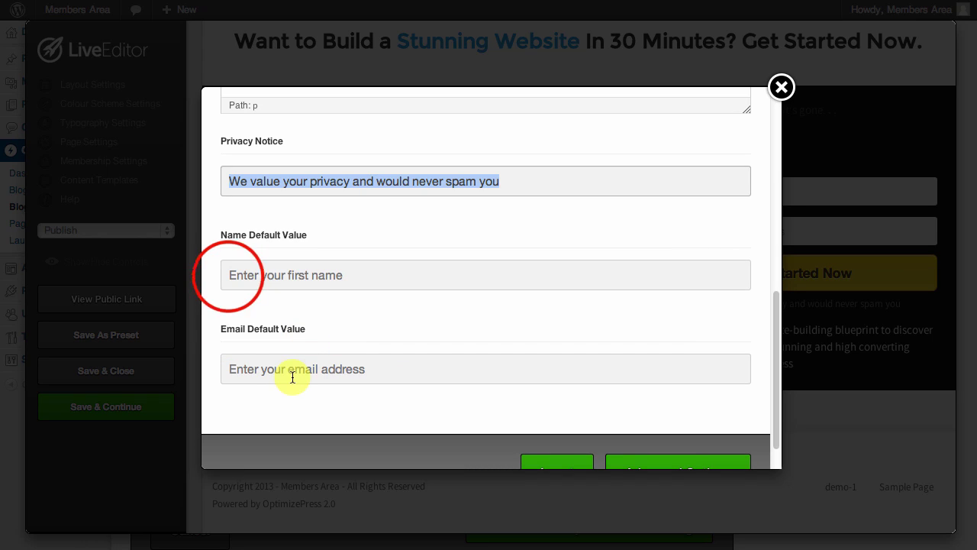
left_click_drag(234, 277, 420, 277)
left_click_drag(368, 370, 259, 353)
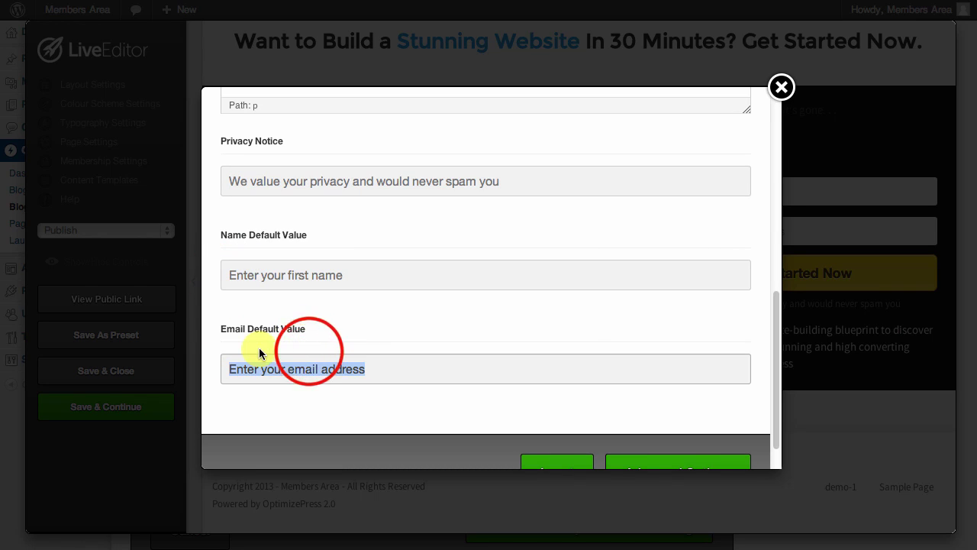
scroll(582, 334, "up", 10)
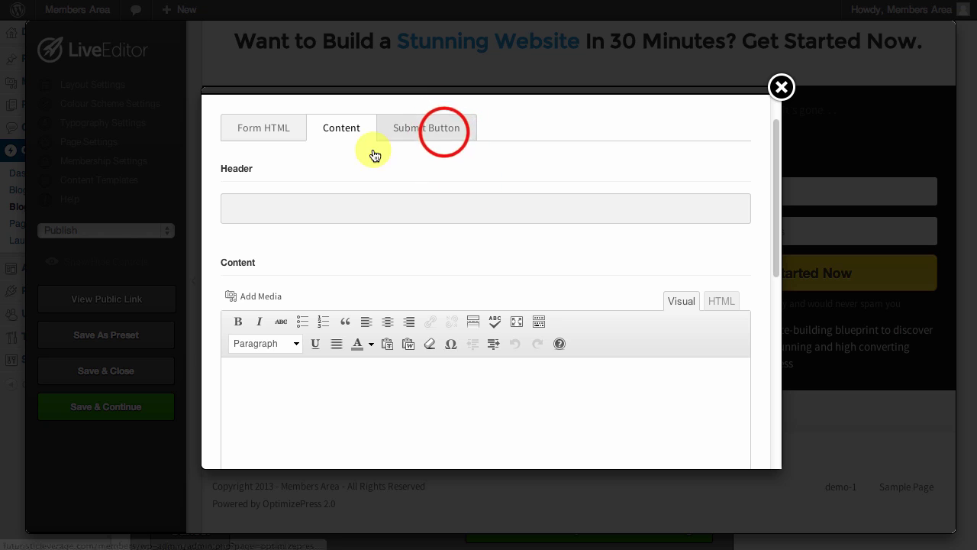
Examine the opt-in box's submit button options, including the available button styles, the text and the textual link setting
left_click(445, 136)
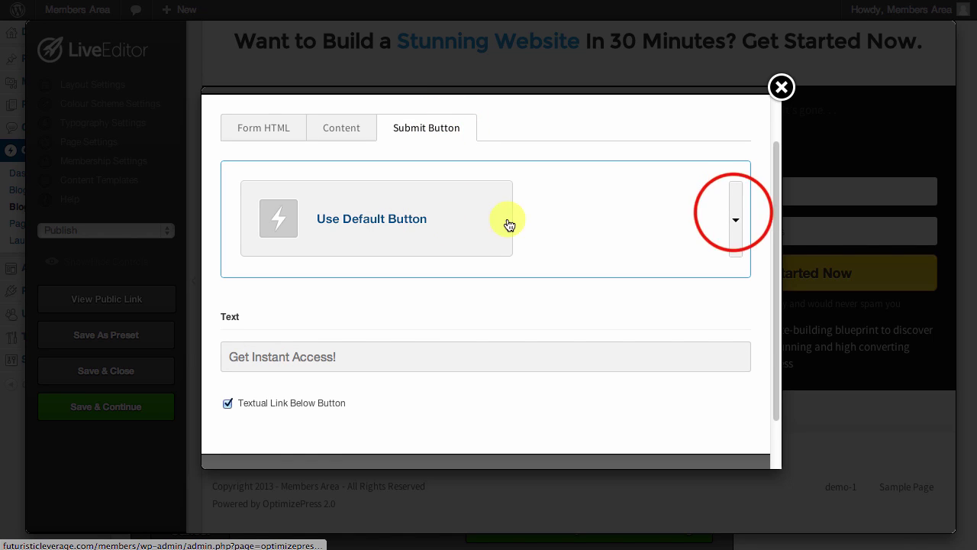
left_click(734, 218)
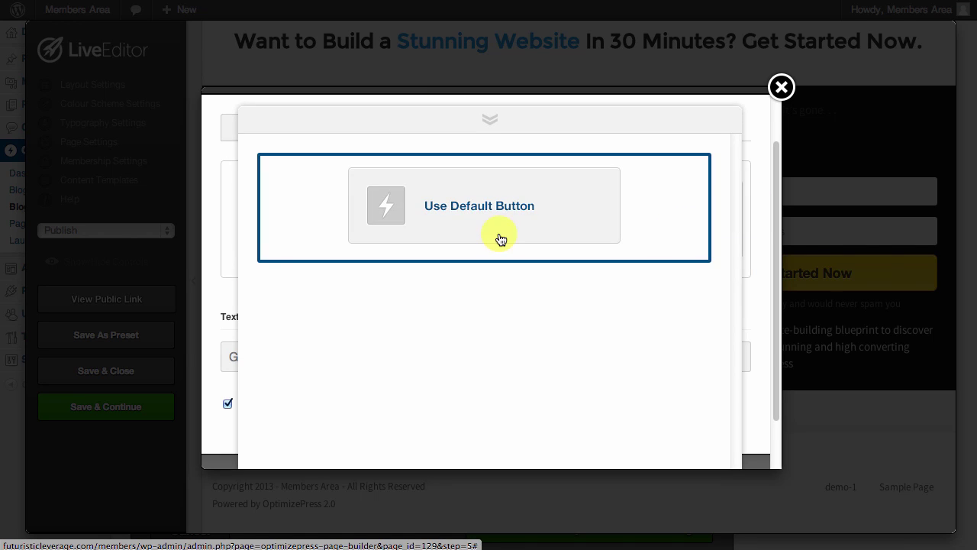
left_click(481, 197)
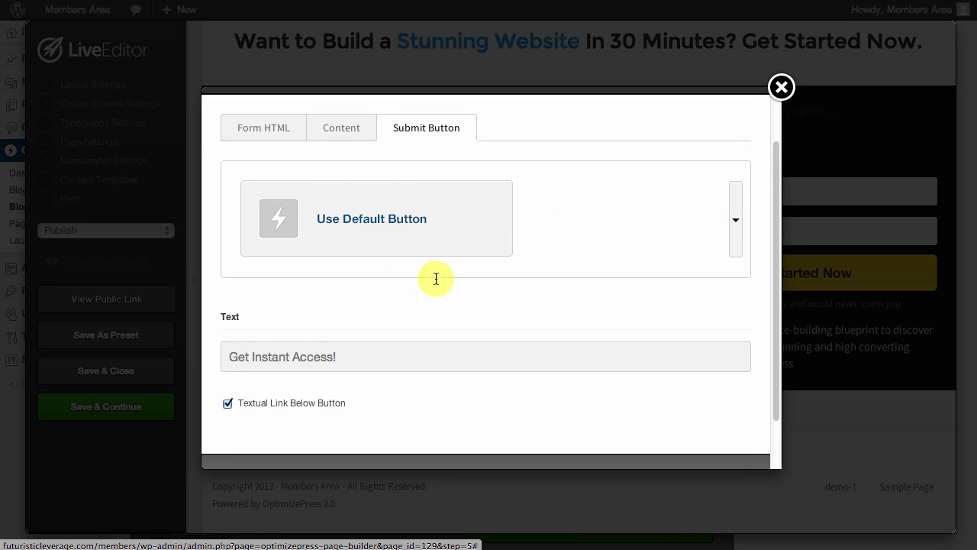
scroll(437, 282, "down", 2)
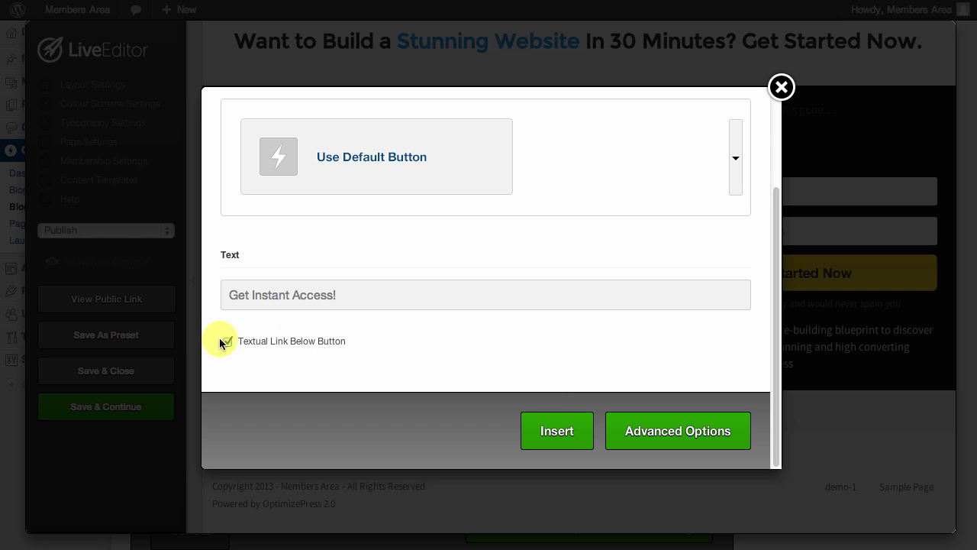
scroll(288, 236, "up", 4)
left_click(716, 288)
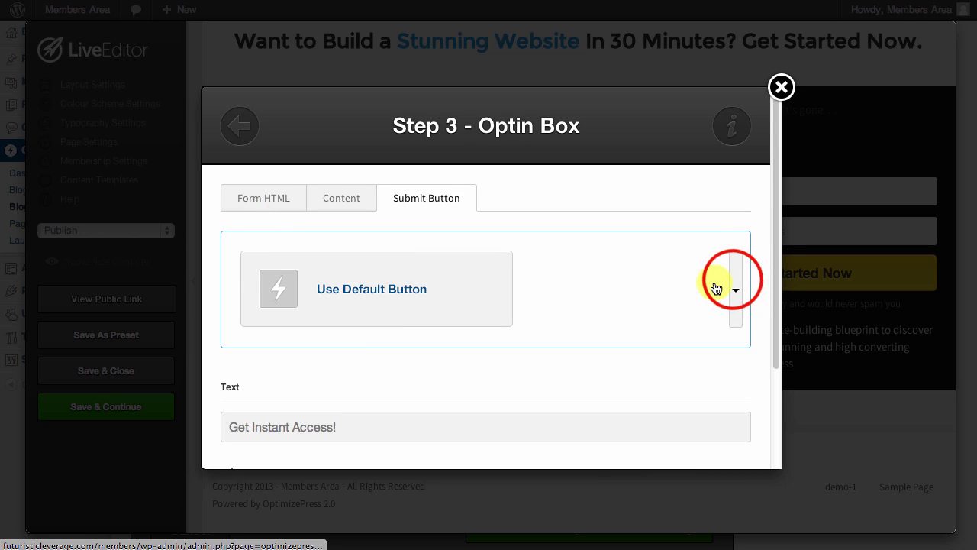
left_click(490, 119)
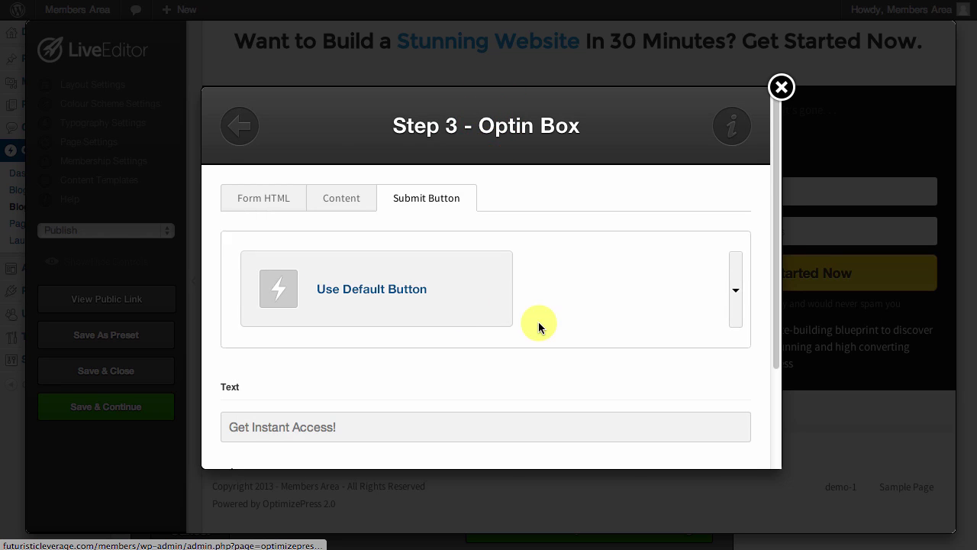
scroll(538, 321, "down", 3)
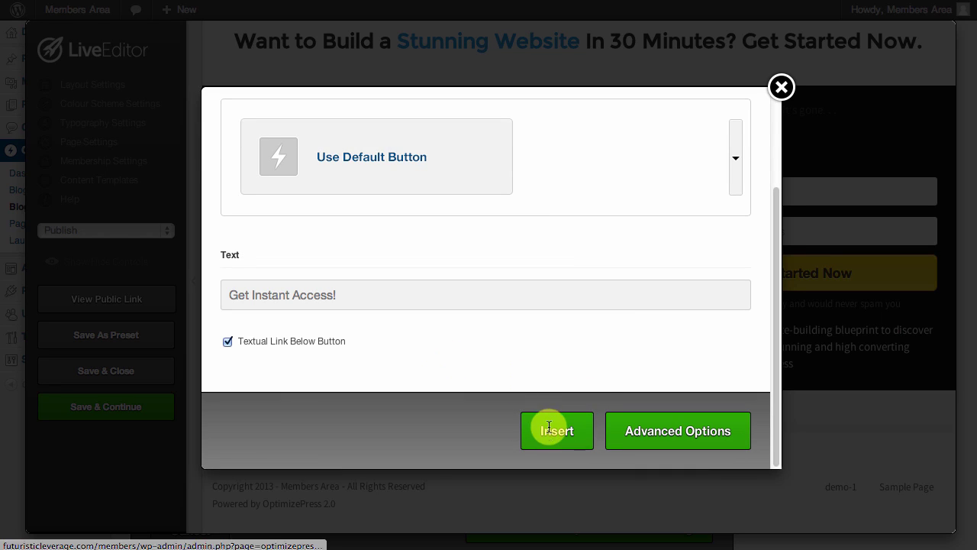
scroll(519, 274, "up", 3)
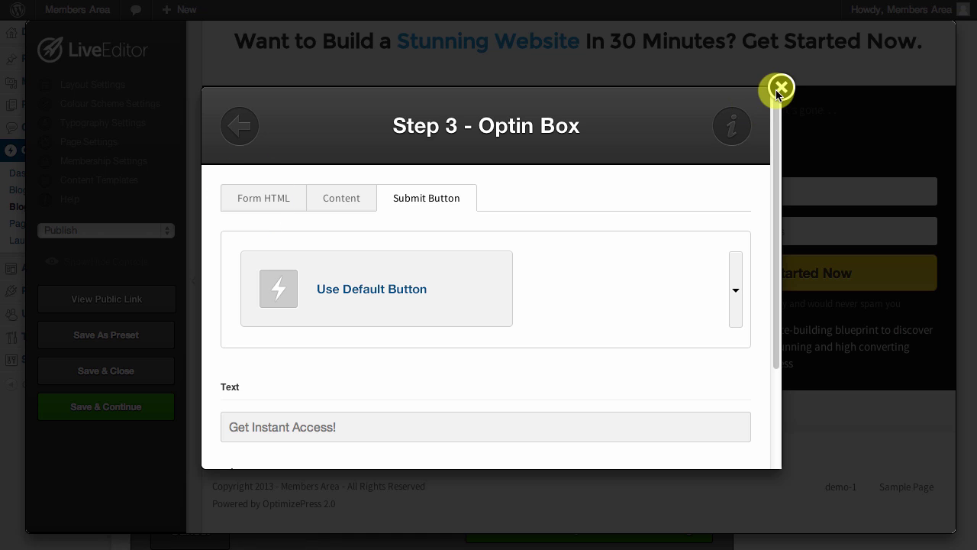
Return to the form integration settings, change the integration type to Email data and review its fields
left_click(246, 200)
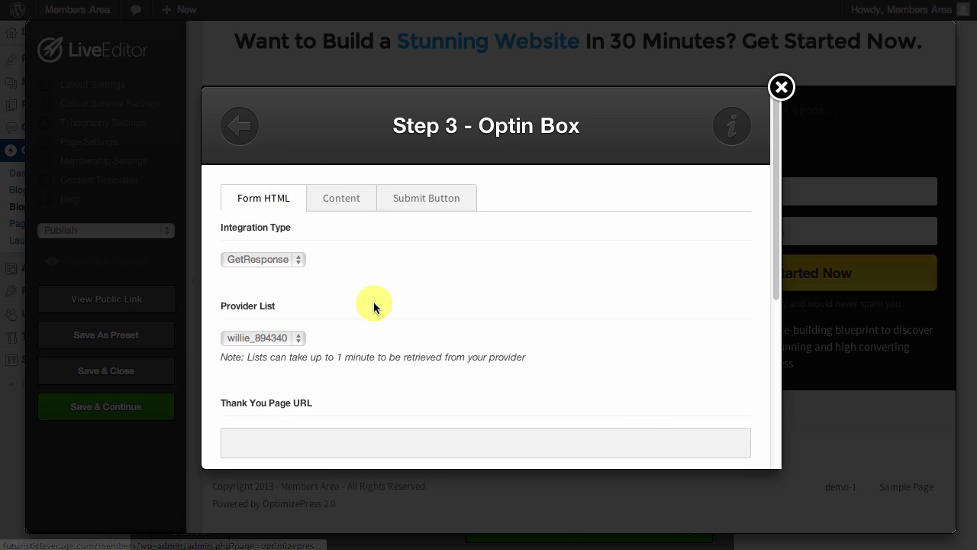
scroll(378, 313, "down", 5)
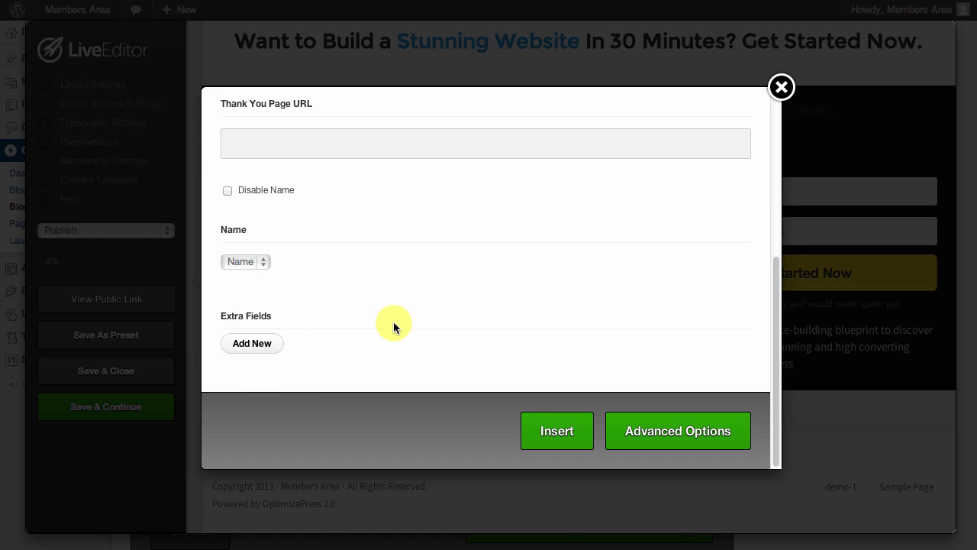
scroll(393, 324, "up", 5)
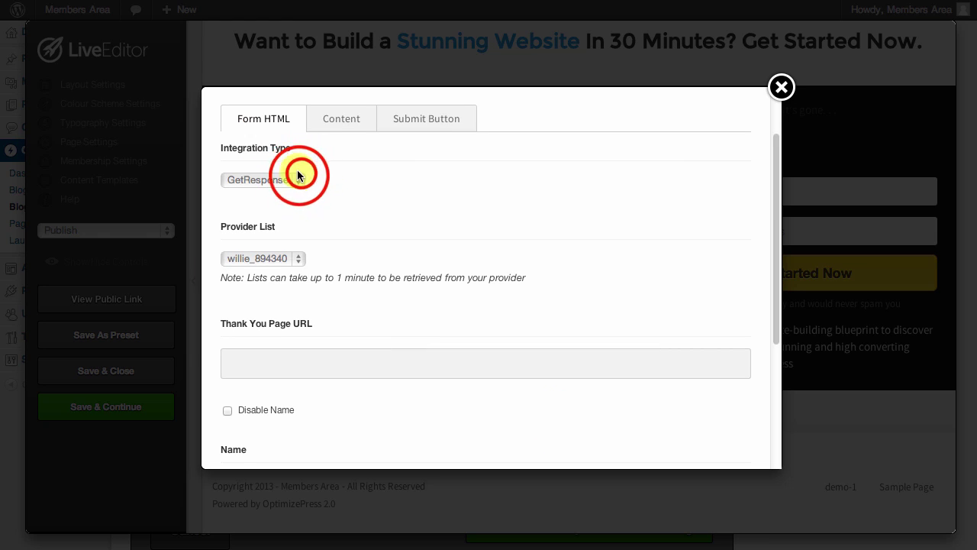
left_click(298, 177)
left_click(253, 158)
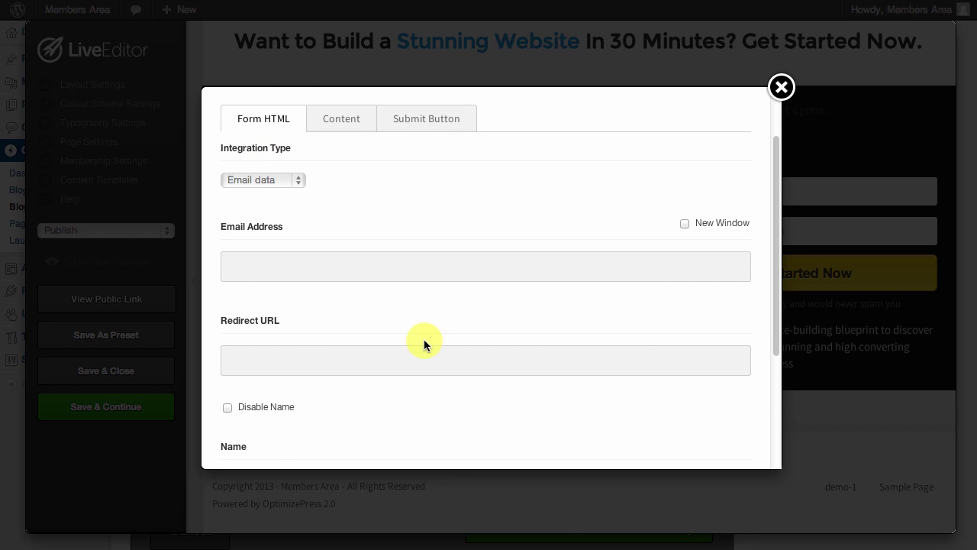
scroll(442, 335, "down", 5)
scroll(442, 335, "up", 5)
Try the Custom form integration type and then switch the opt-in box back to GetResponse
left_click(292, 191)
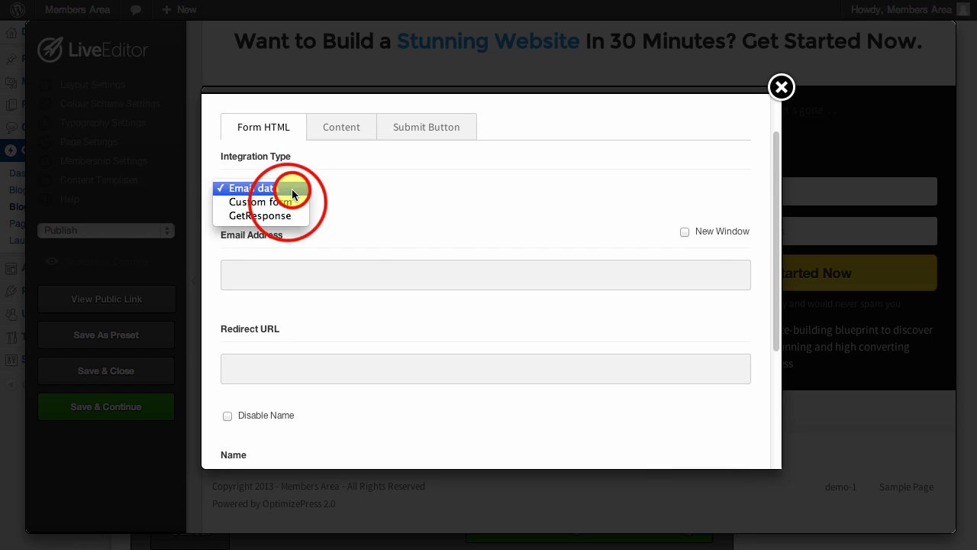
left_click(283, 201)
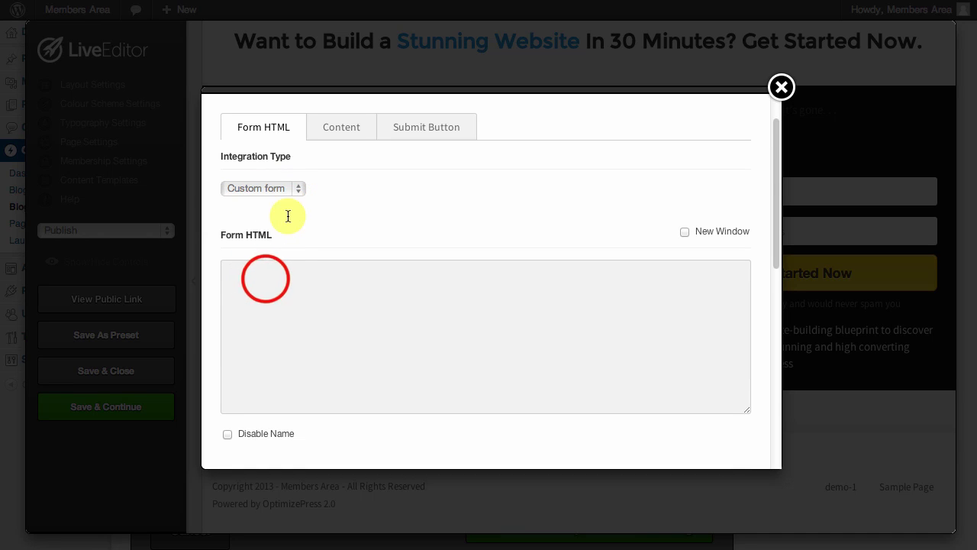
left_click(265, 278)
left_click(300, 192)
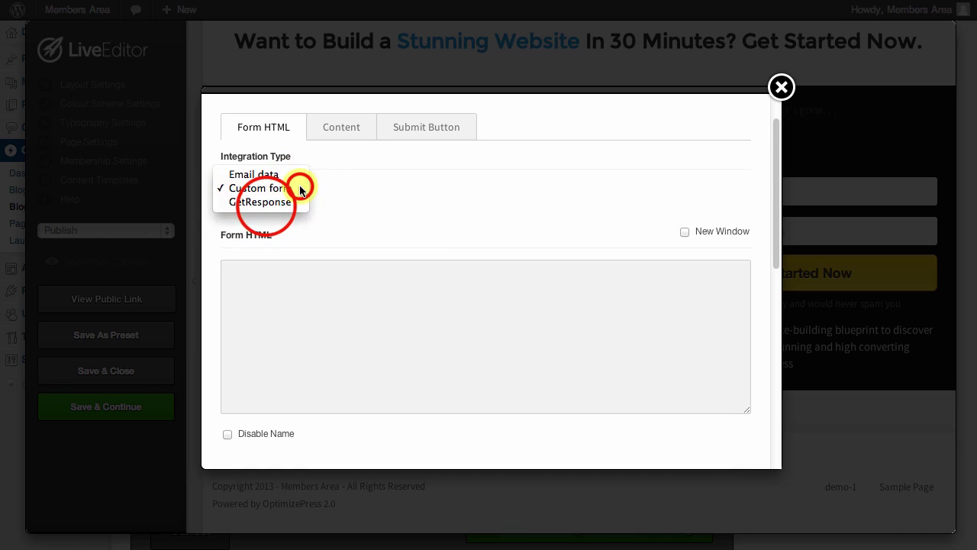
left_click(267, 203)
Set the integration type to Custom form and examine its form HTML, name, email, method, form URL and extra fields
left_click(294, 190)
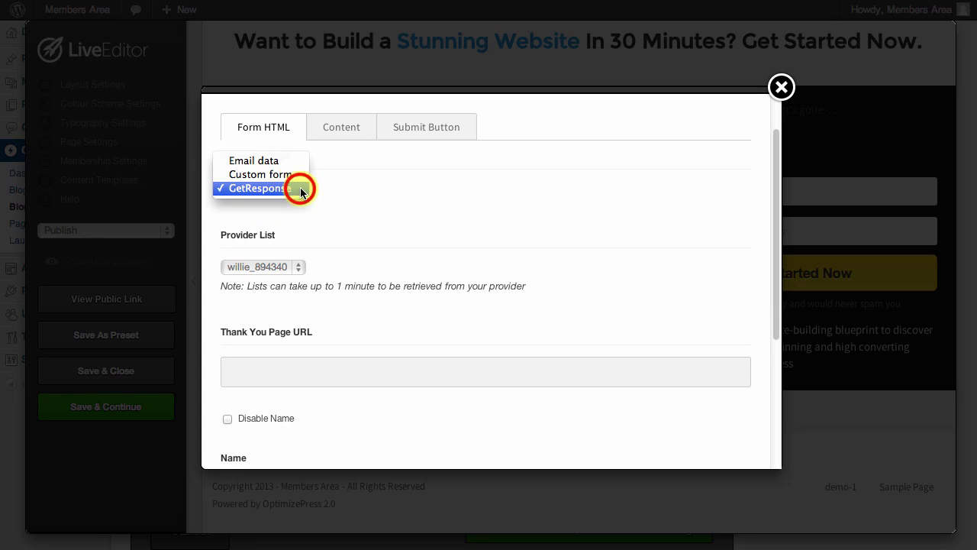
left_click(269, 178)
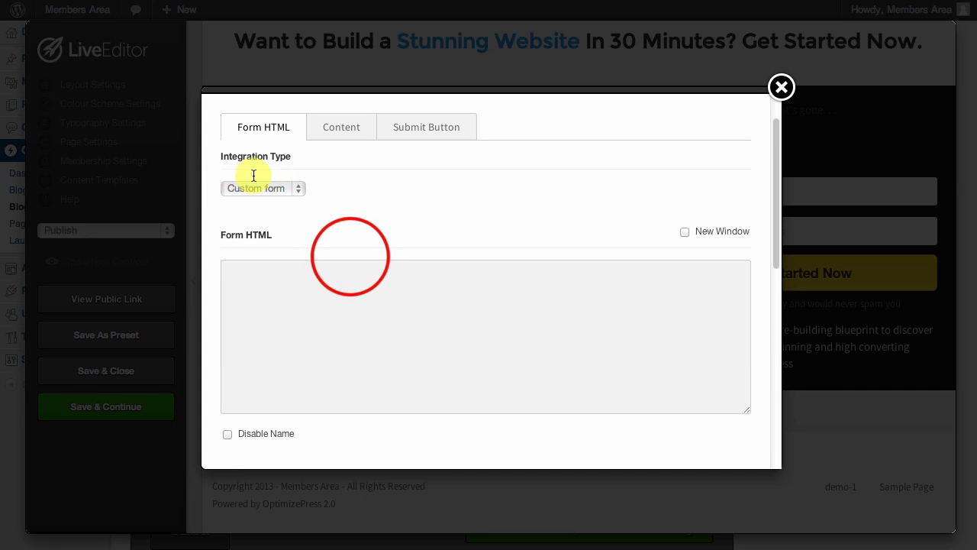
left_click(328, 278)
scroll(381, 298, "down", 5)
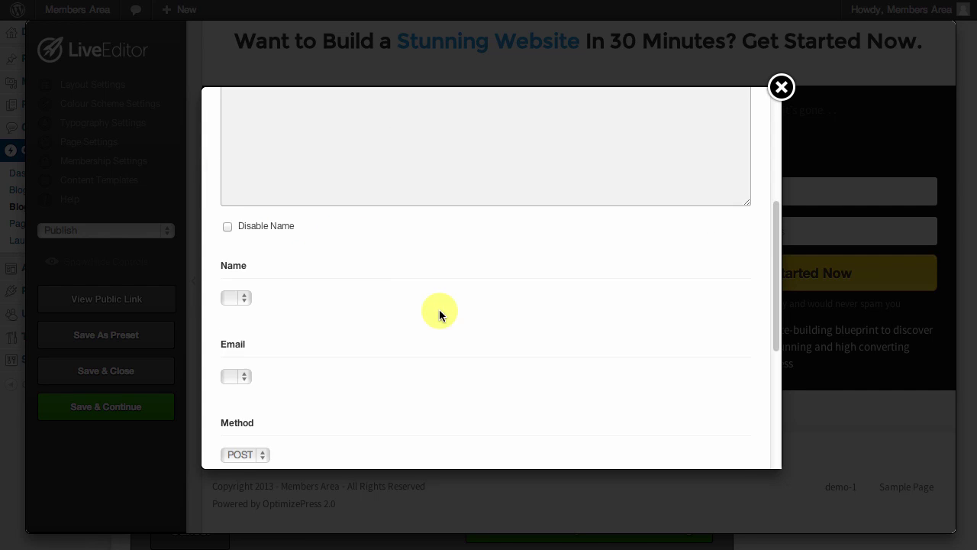
scroll(382, 168, "up", 3)
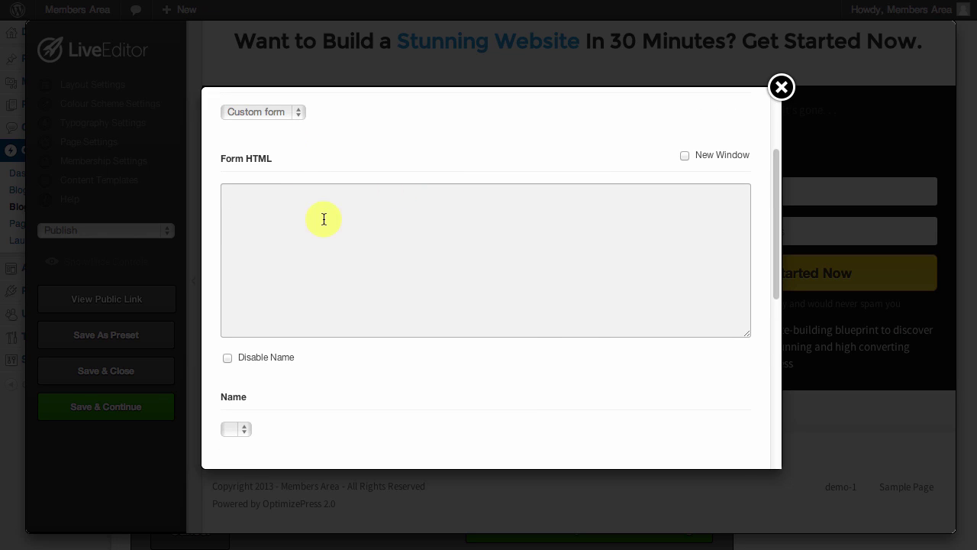
left_click(565, 361)
scroll(565, 388, "down", 5)
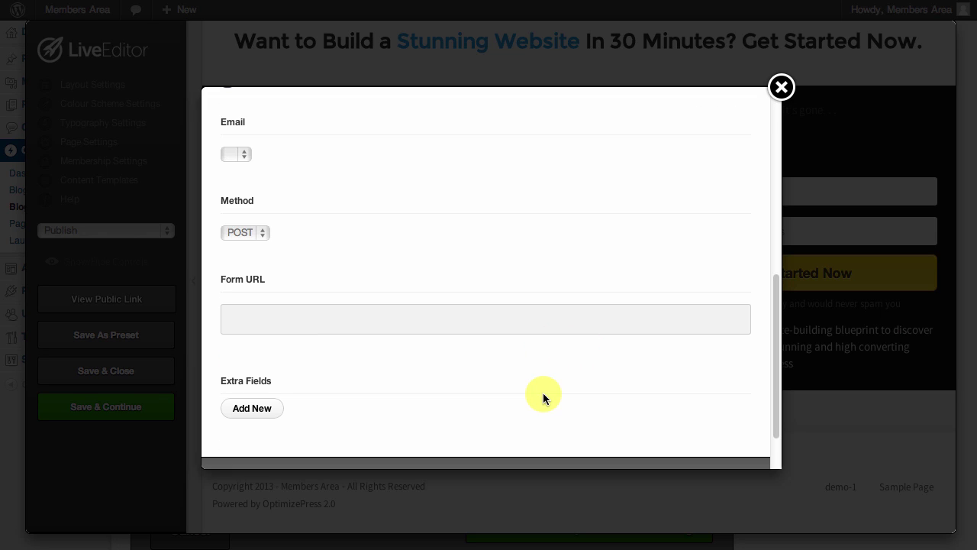
scroll(542, 393, "up", 5)
scroll(451, 254, "up", 3)
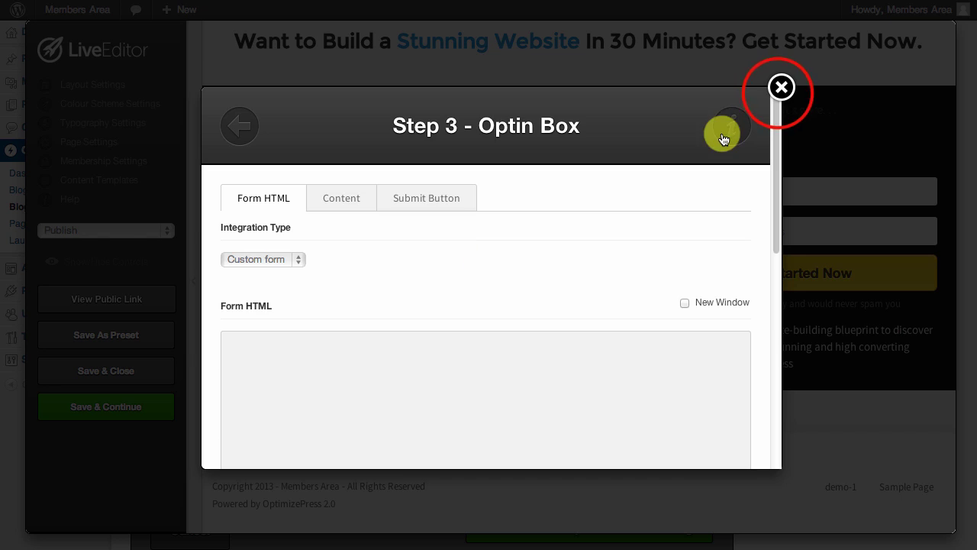
Close the opt-in box settings, save the page and open its public version
left_click(779, 87)
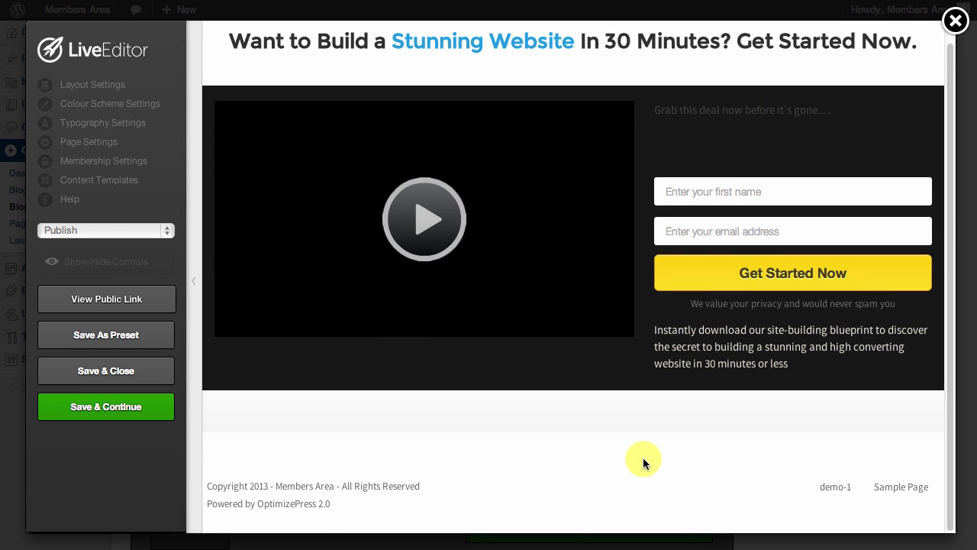
scroll(642, 457, "up", 1)
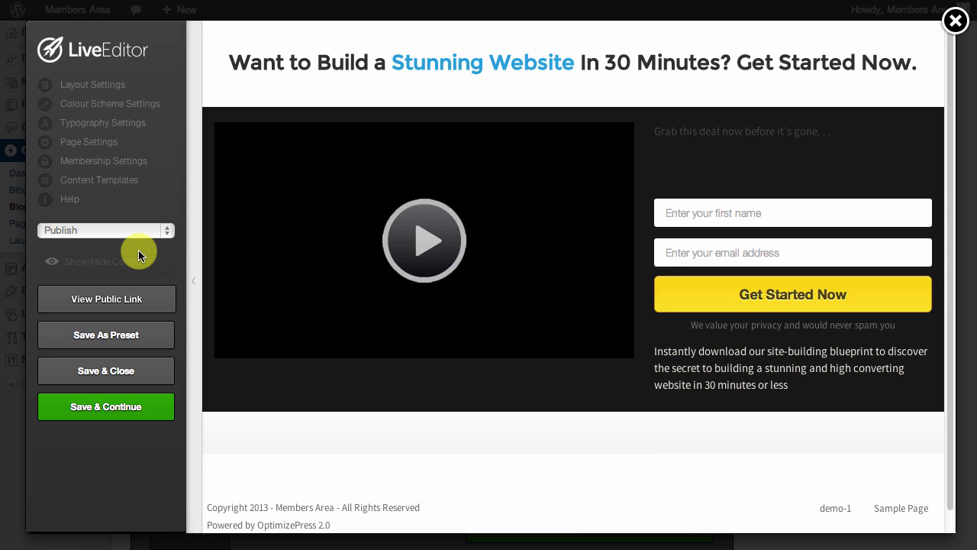
left_click(94, 412)
left_click(608, 158)
left_click(101, 297)
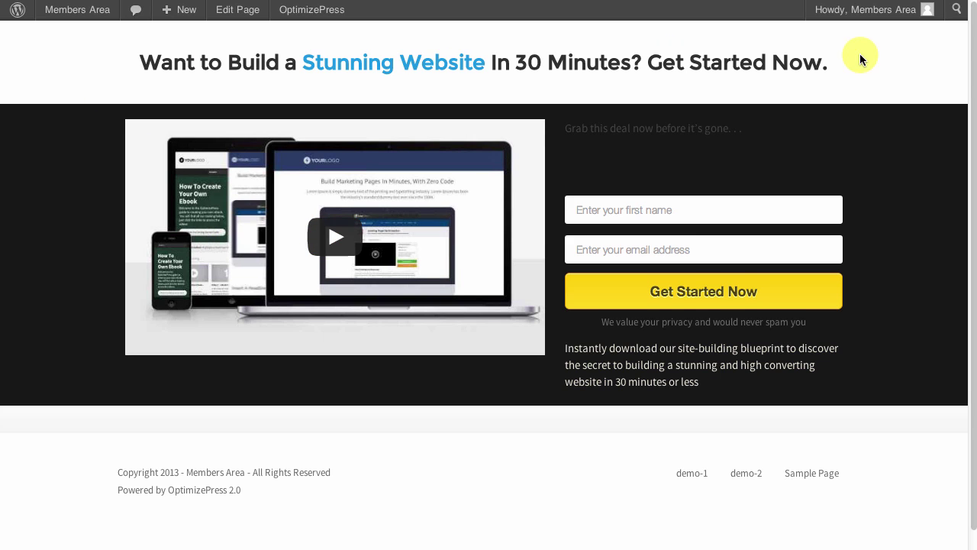
Examine the copyright and "Powered by OptimizePress 2.0" lines in the published page's footer
scroll(644, 398, "down", 1)
left_click_drag(219, 468, 104, 437)
left_click(229, 470)
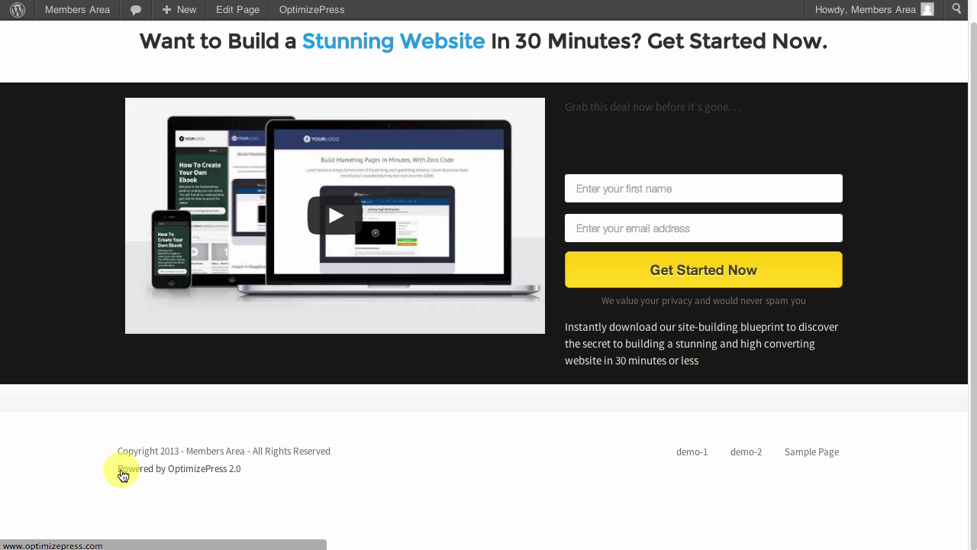
mouse_move(235, 474)
left_mouse_down()
mouse_move(255, 464)
mouse_move(174, 468)
left_mouse_up()
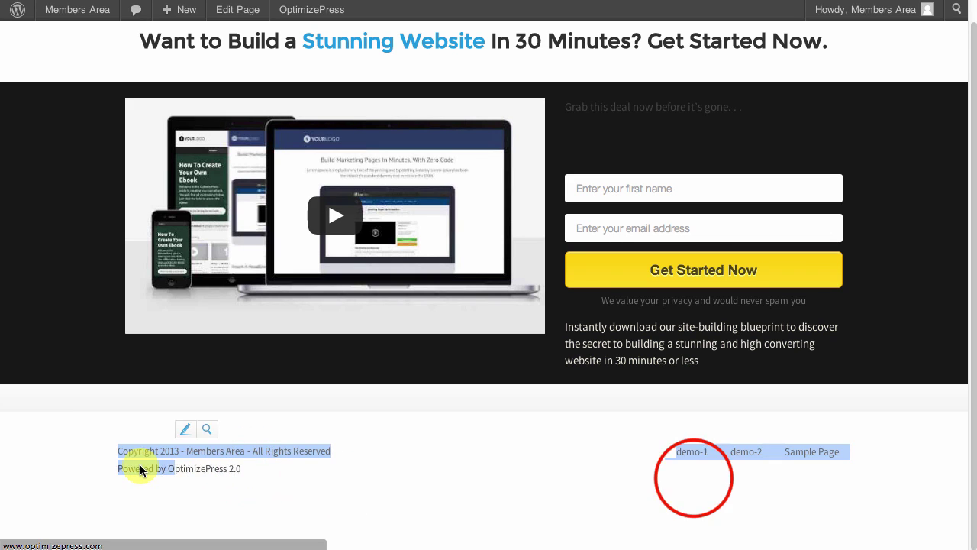
left_click(693, 479)
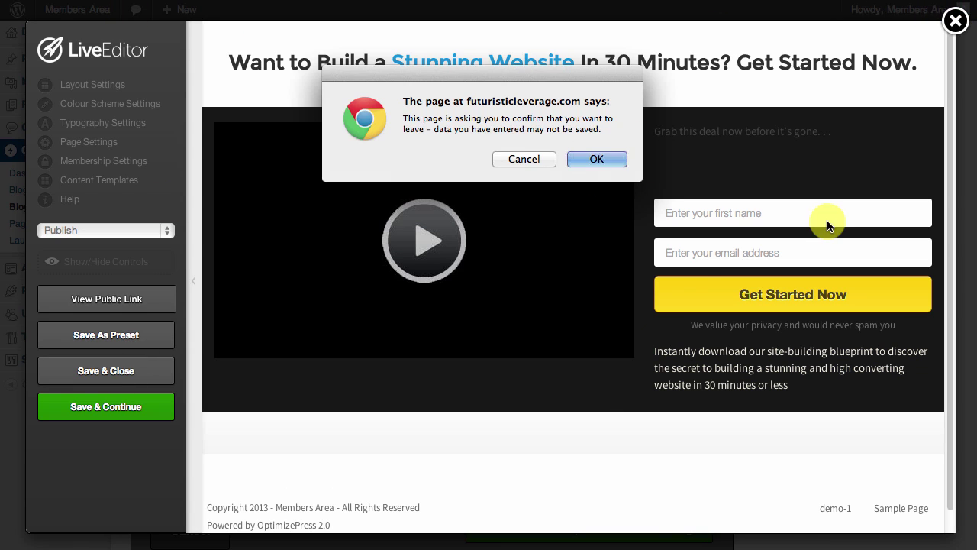
Leave the LiveEditor and expand the Promotion Settings among the OptimizePress dashboard's global settings
left_click(610, 158)
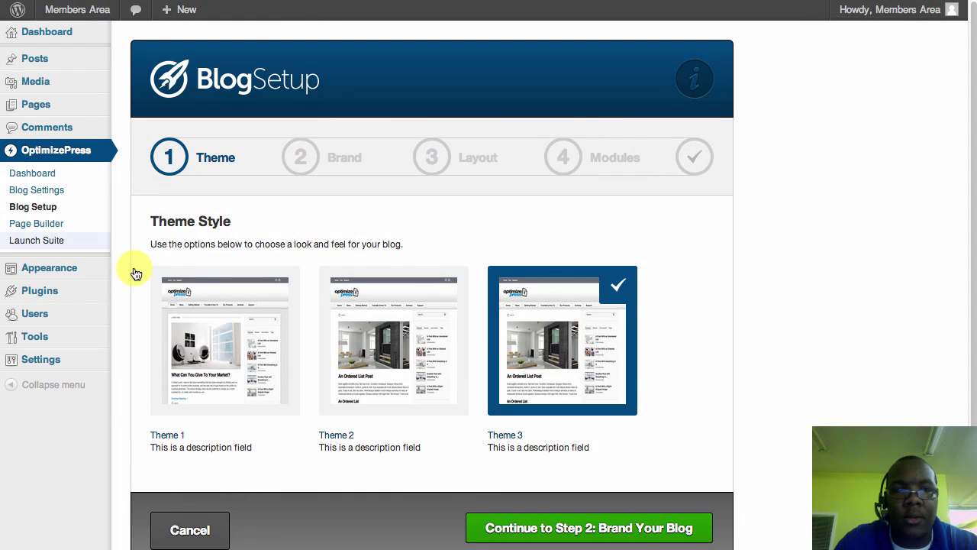
left_click(31, 176)
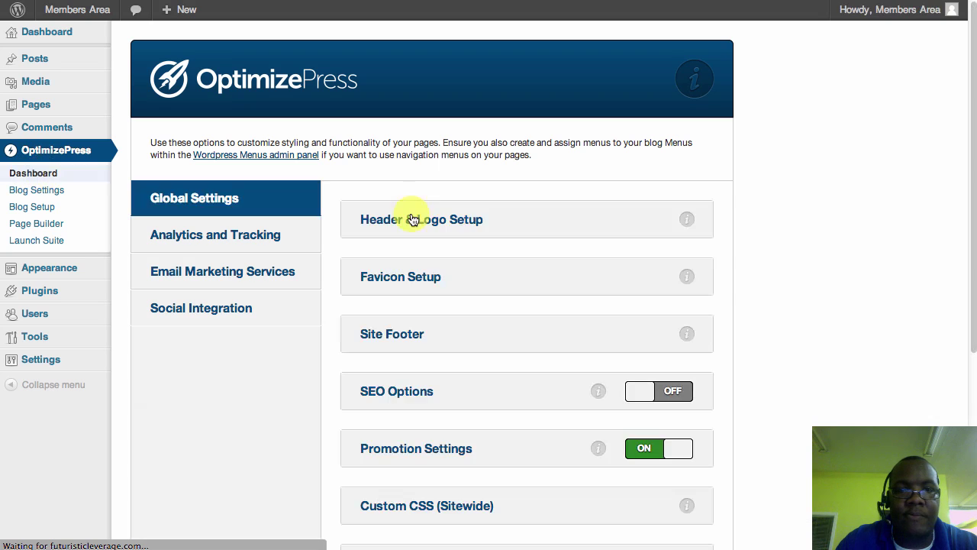
scroll(567, 326, "down", 5)
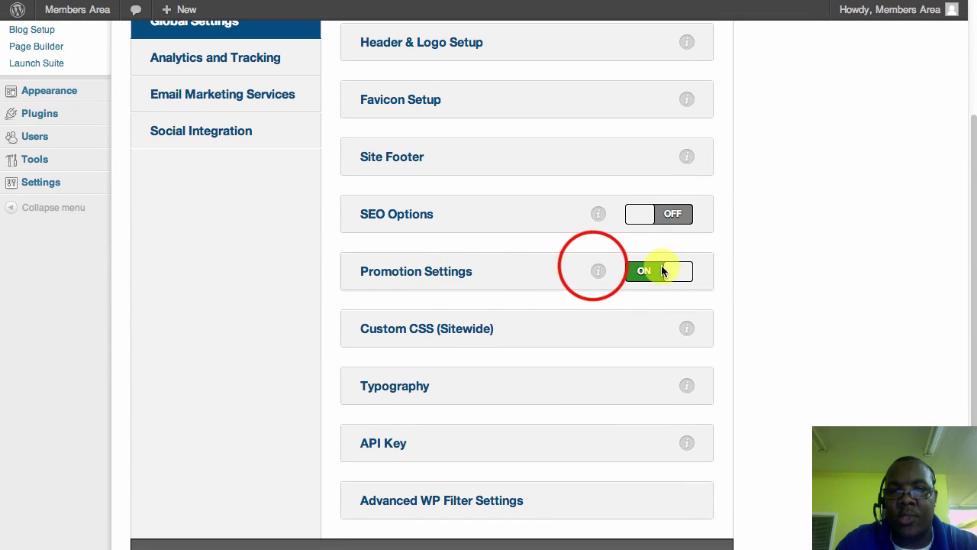
left_click(596, 270)
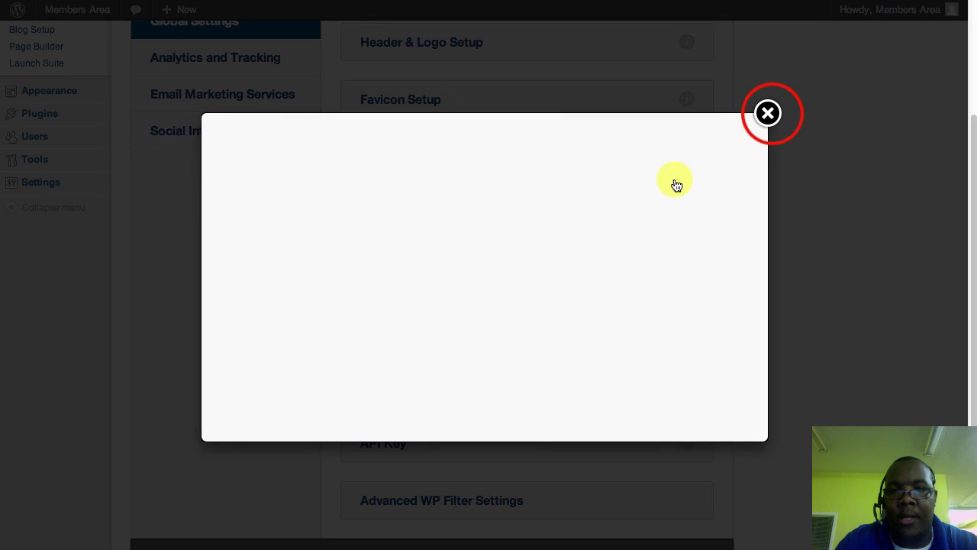
left_click(767, 113)
left_click(427, 271)
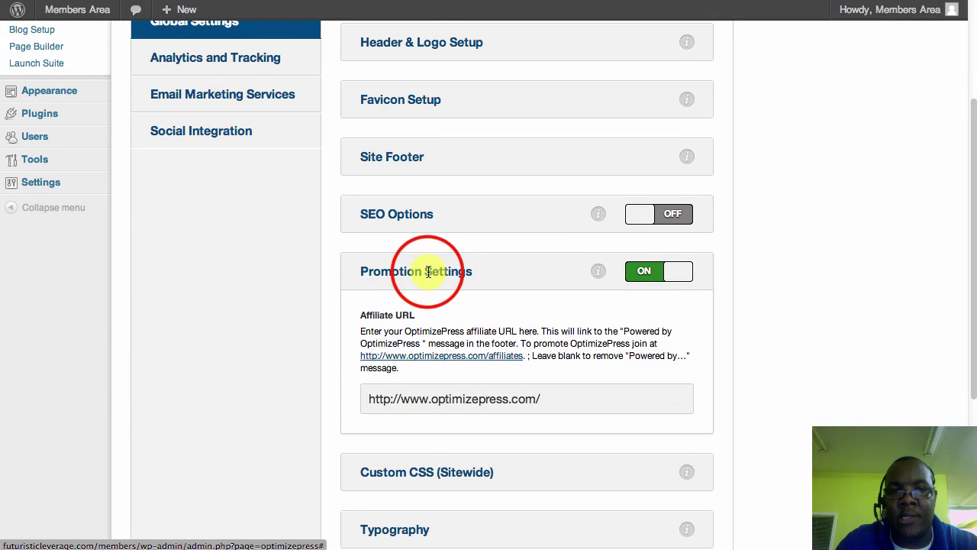
Turn off the Promotion Settings with their affiliate URL and save the settings
scroll(475, 351, "down", 2)
left_click_drag(567, 319, 441, 313)
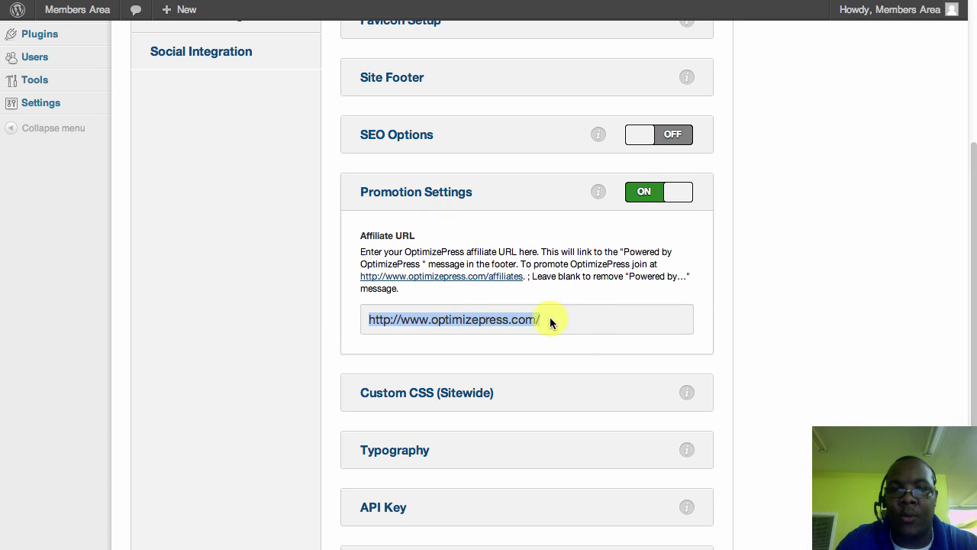
left_click(676, 190)
left_click(647, 496)
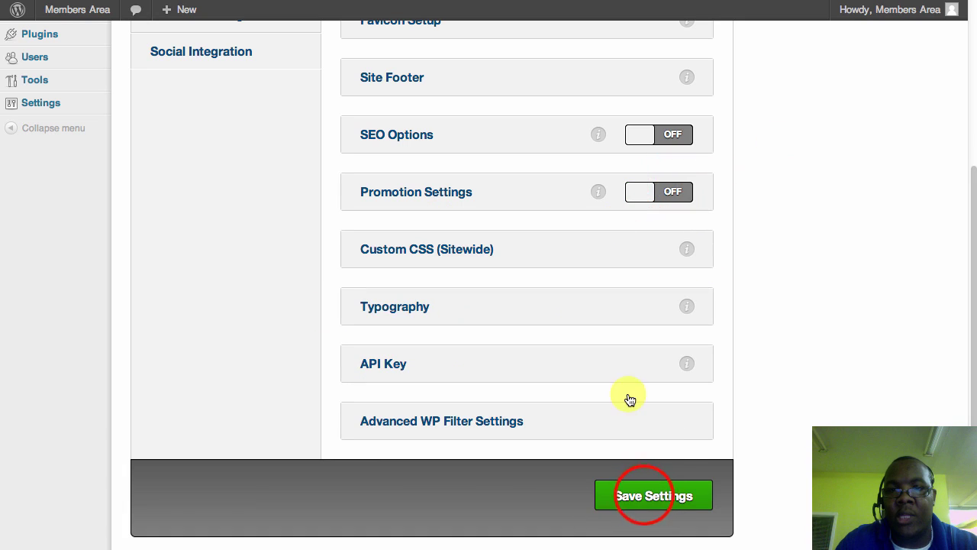
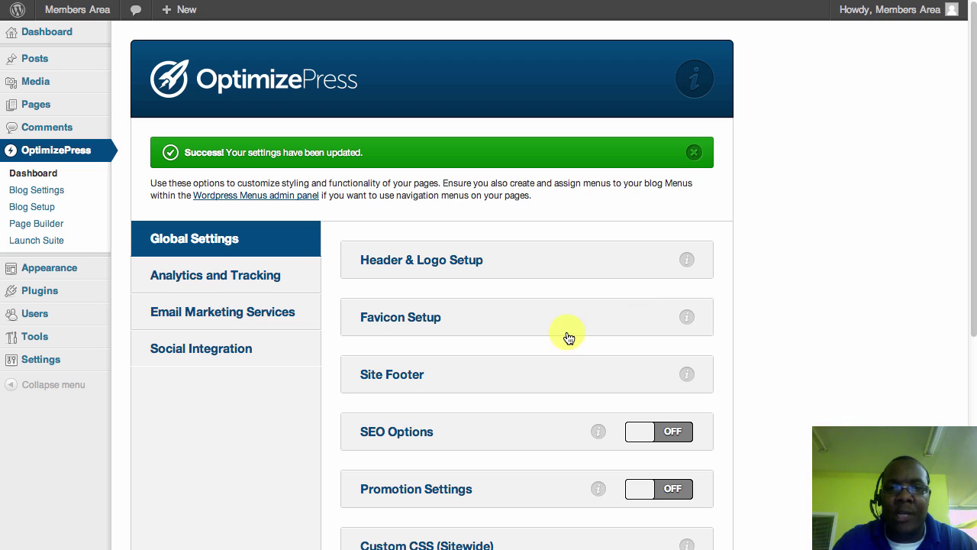
Look through the Header & Logo Setup, Social Integration and Analytics and Tracking settings
left_click(422, 256)
left_click(424, 258)
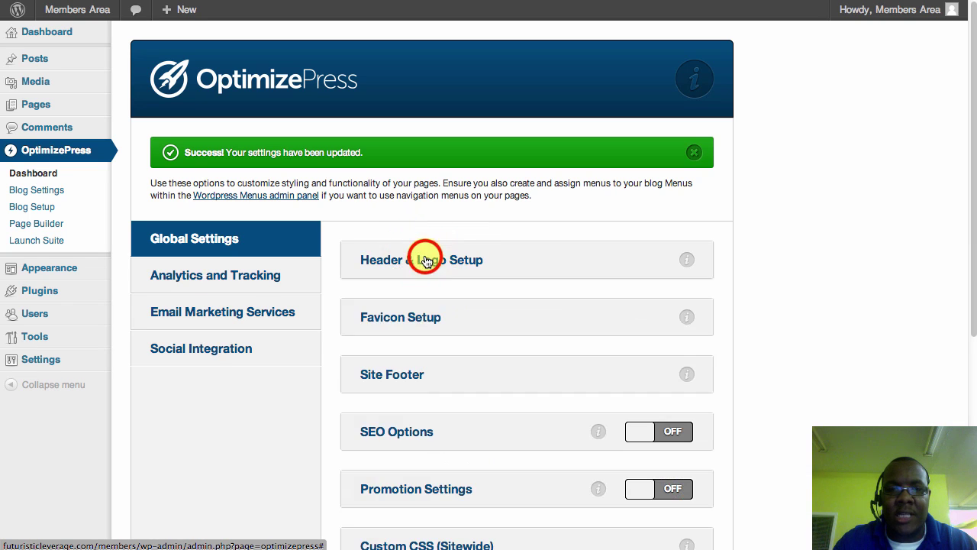
left_click(188, 343)
left_click(210, 280)
left_click(360, 258)
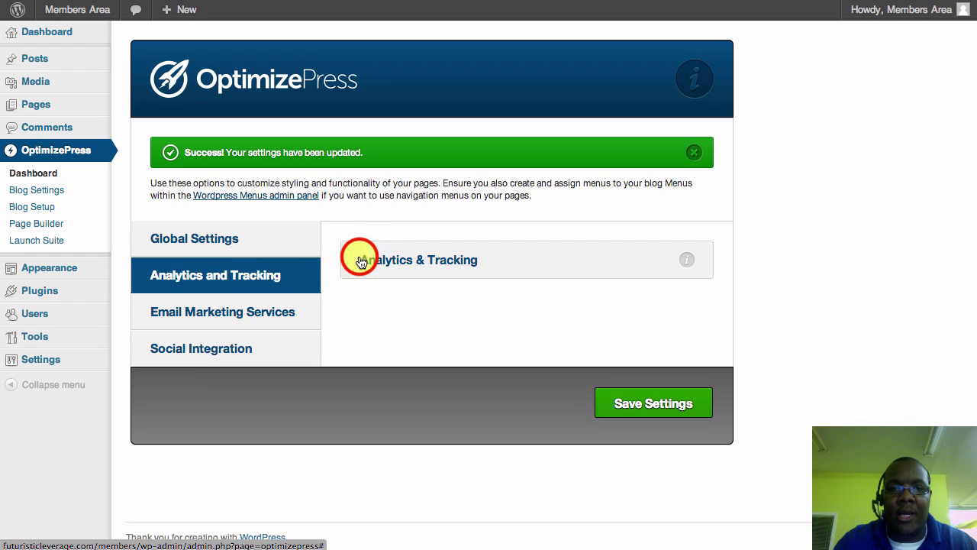
Open the email marketing services and examine the AWeber API connection and its connect link
left_click(160, 311)
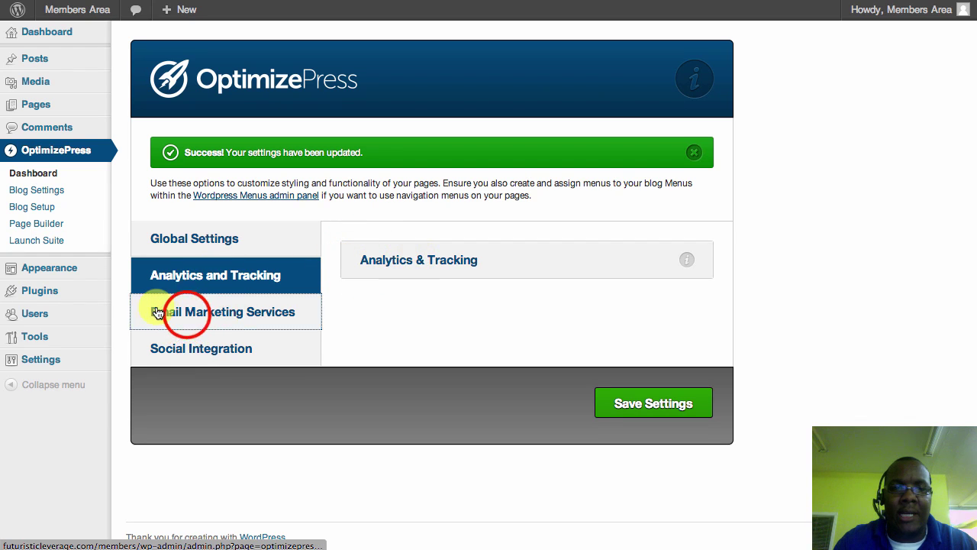
left_click(401, 278)
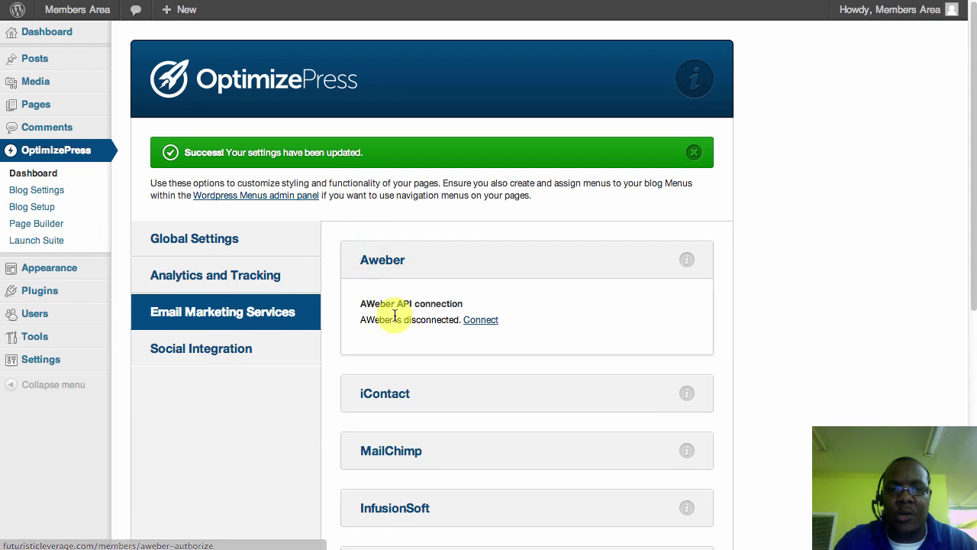
left_click(479, 322)
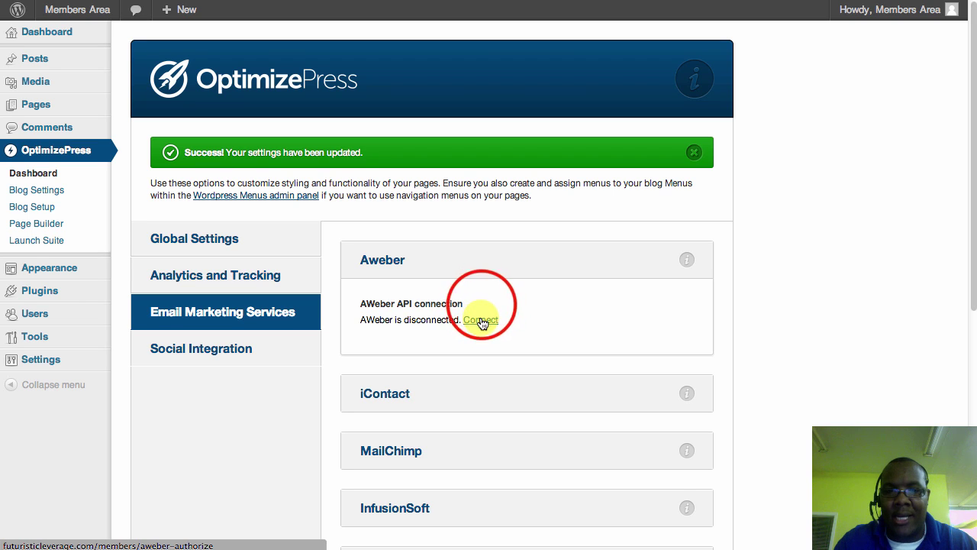
left_click_drag(438, 305, 311, 305)
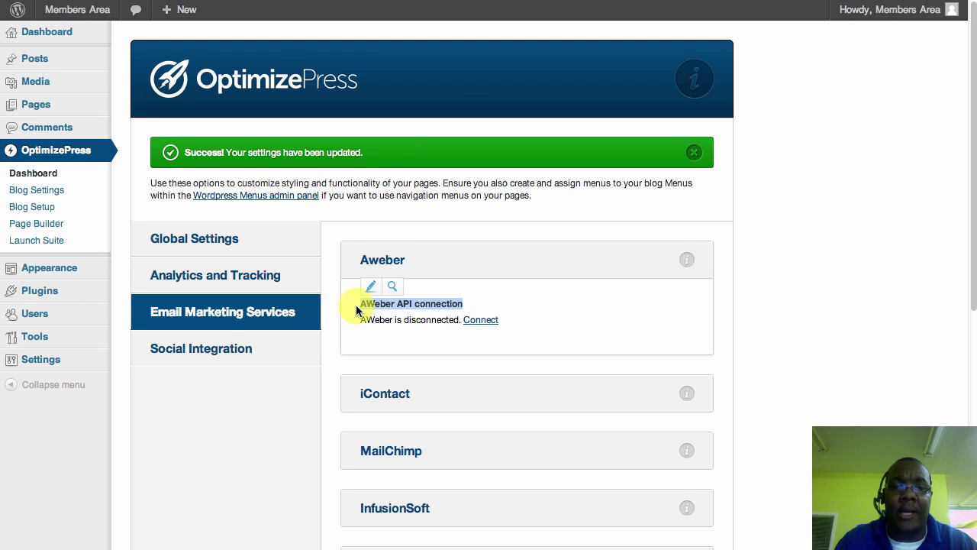
Expand the GetResponse service and examine its API key field
scroll(496, 412, "down", 5)
left_click(421, 230)
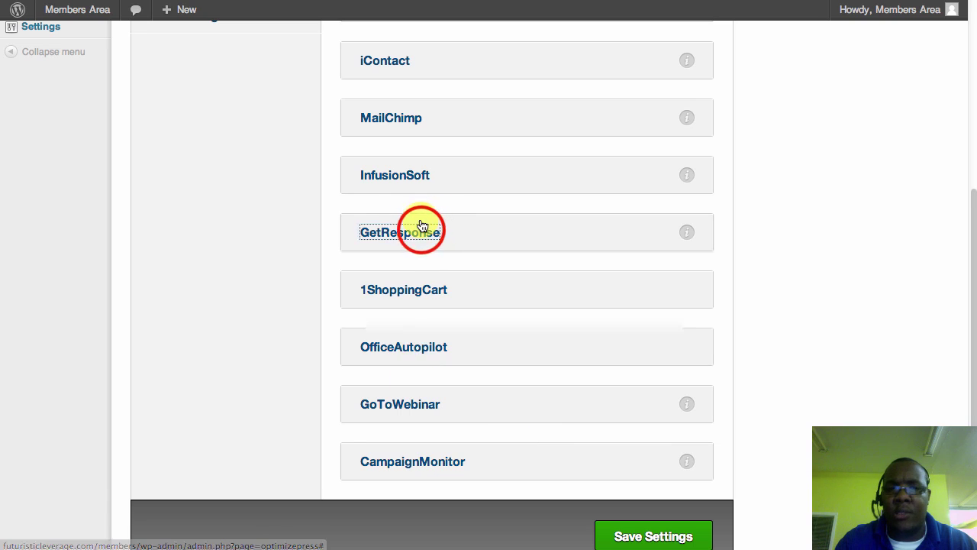
left_click_drag(615, 323, 370, 326)
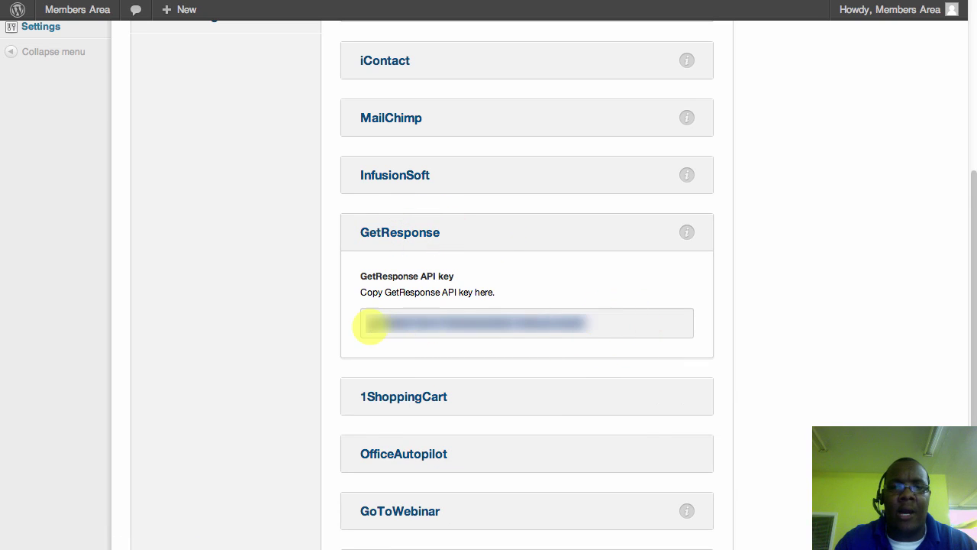
Try to connect AWeber and check which site the connection link opens
scroll(737, 264, "up", 5)
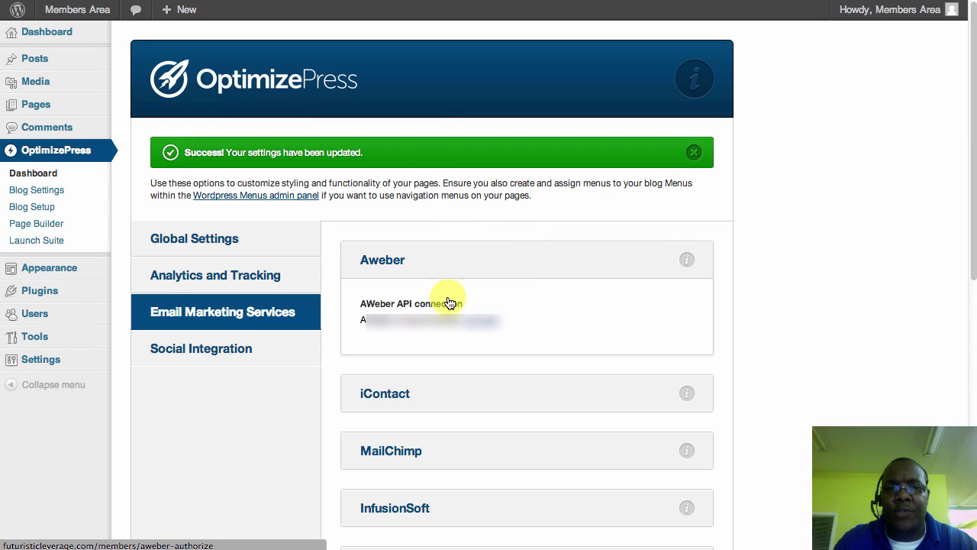
left_click(476, 321)
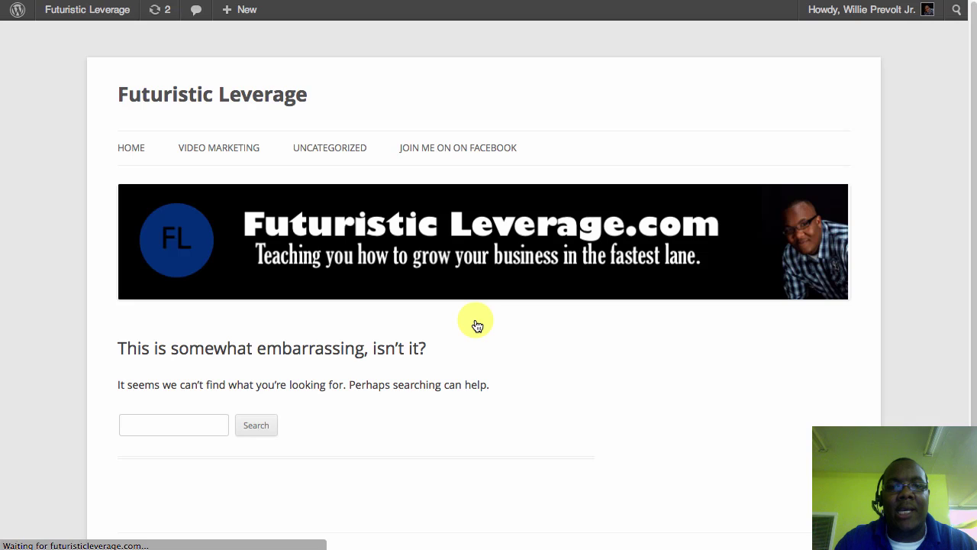
left_click(342, 95)
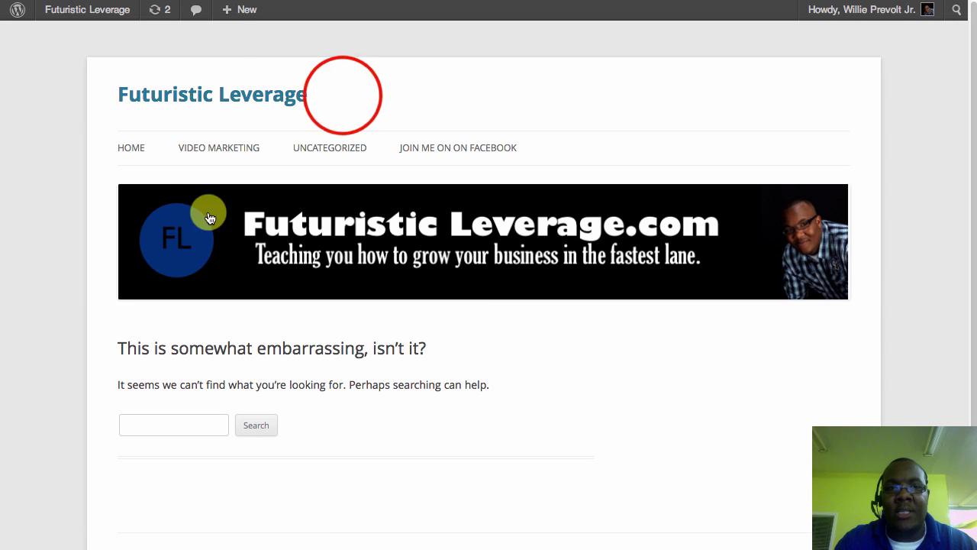
left_click_drag(343, 94, 116, 93)
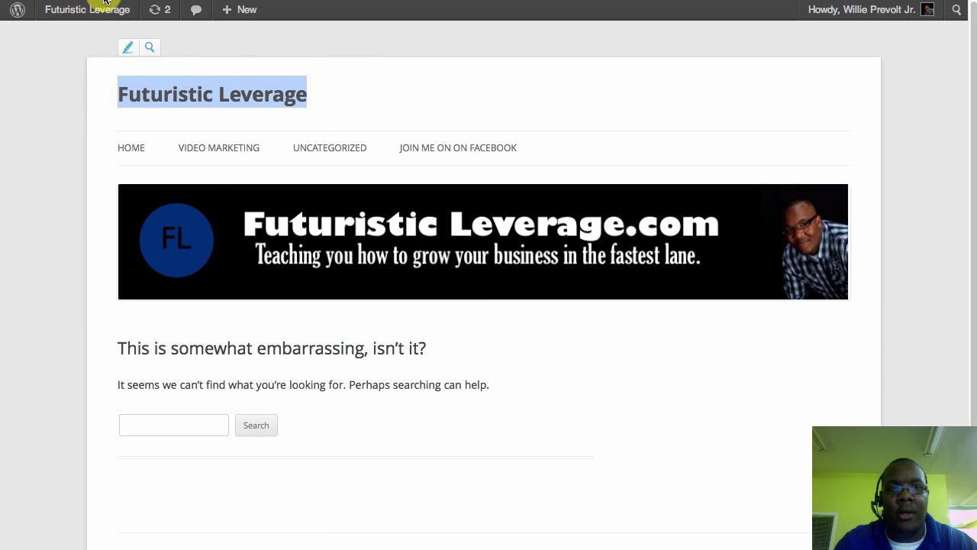
left_click(414, 118)
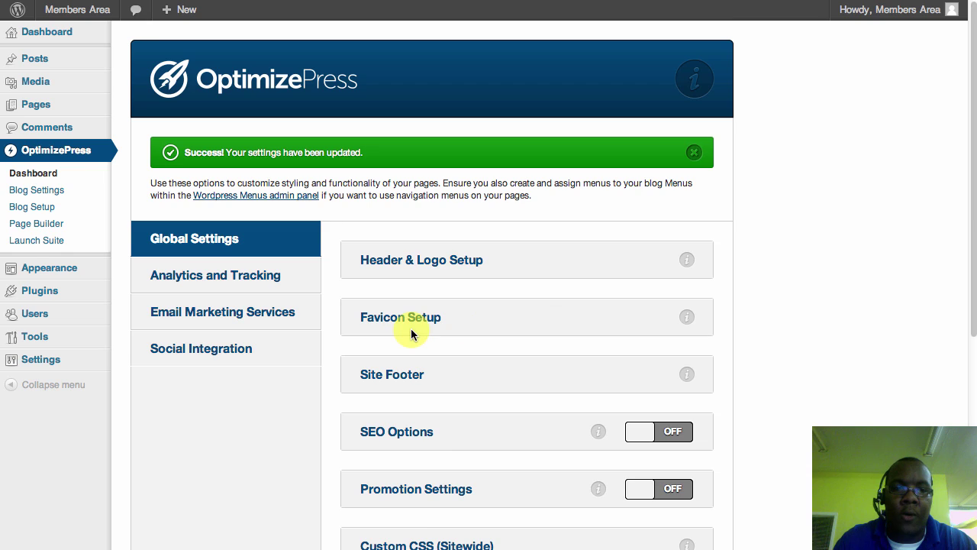
Review the global settings list and reopen the AWeber API connection under the email marketing services
scroll(725, 313, "down", 5)
scroll(554, 359, "up", 4)
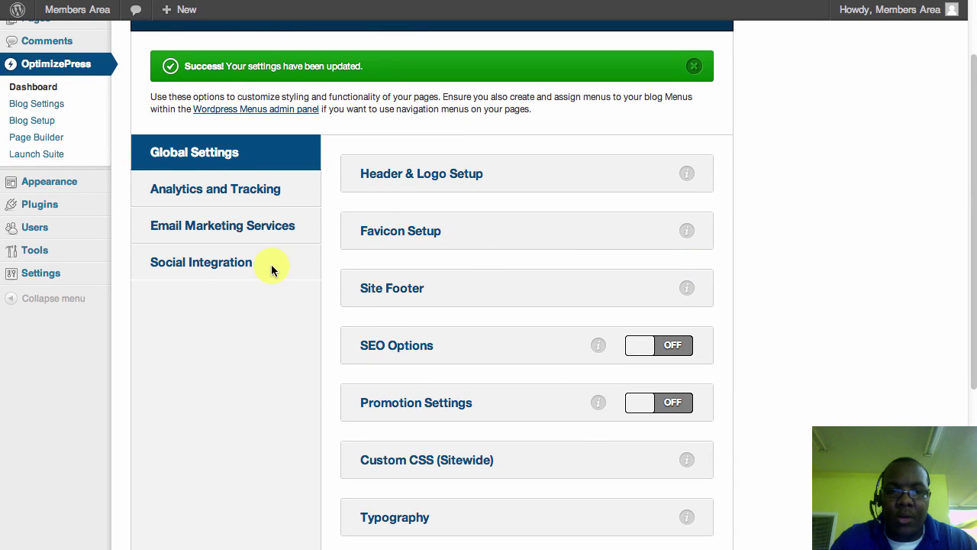
scroll(427, 428, "down", 4)
scroll(595, 329, "up", 4)
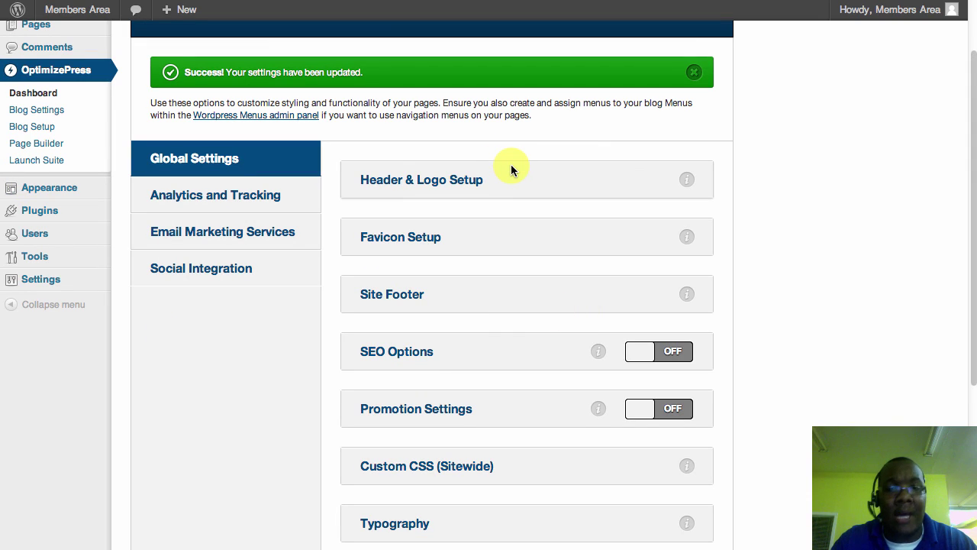
left_click(241, 201)
left_click(237, 234)
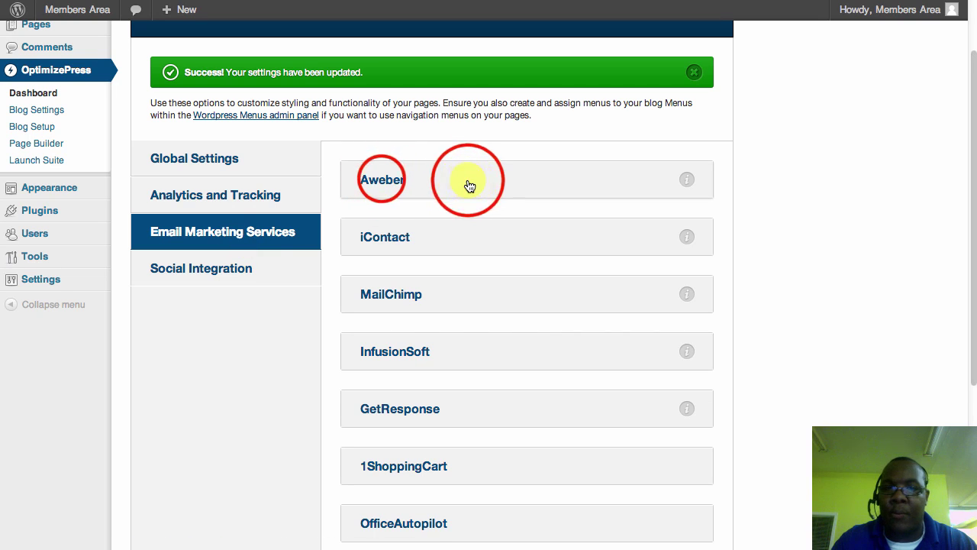
left_click(384, 182)
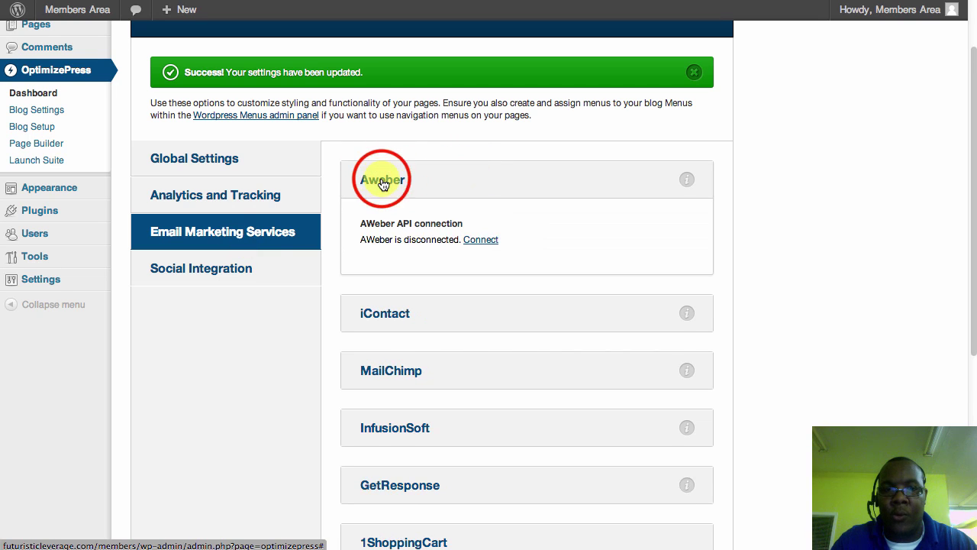
triple_click(514, 236)
left_click(403, 293)
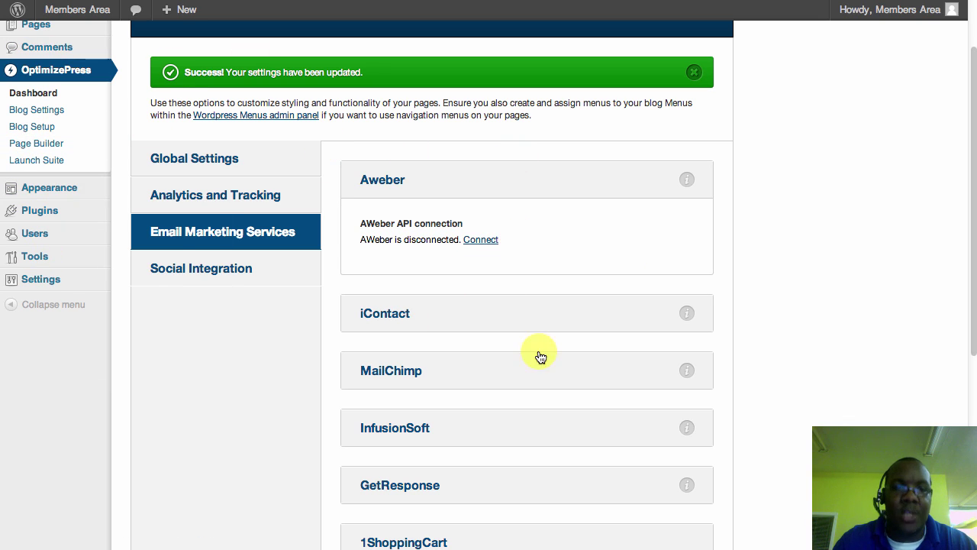
Open the OptimizePress help from the dashboard header and look over the page it loads
scroll(425, 281, "up", 2)
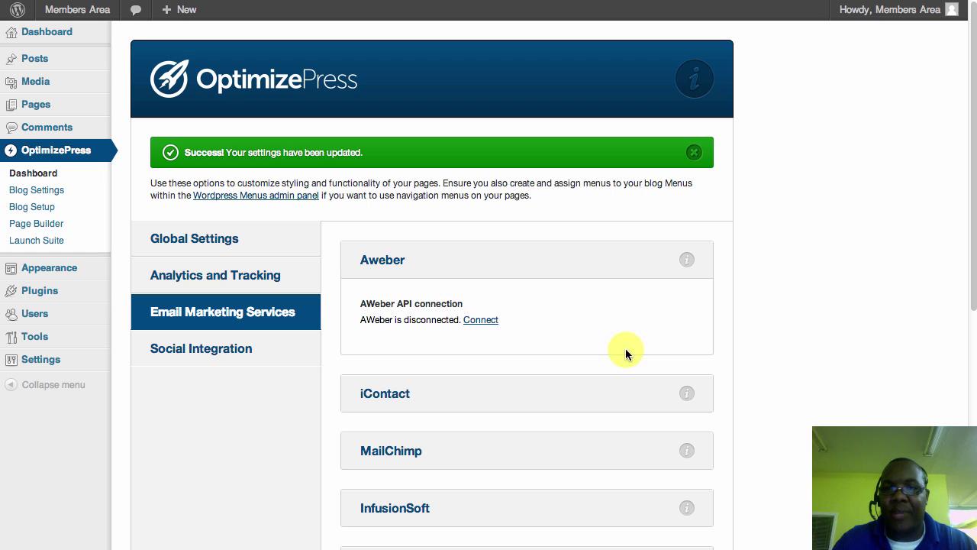
left_click(698, 73)
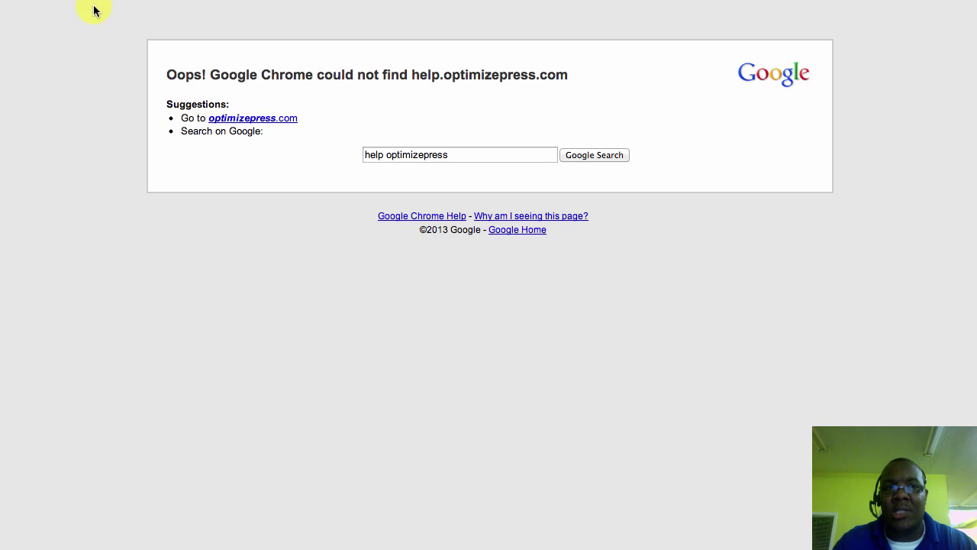
left_click_drag(196, 116, 596, 150)
left_click(419, 43)
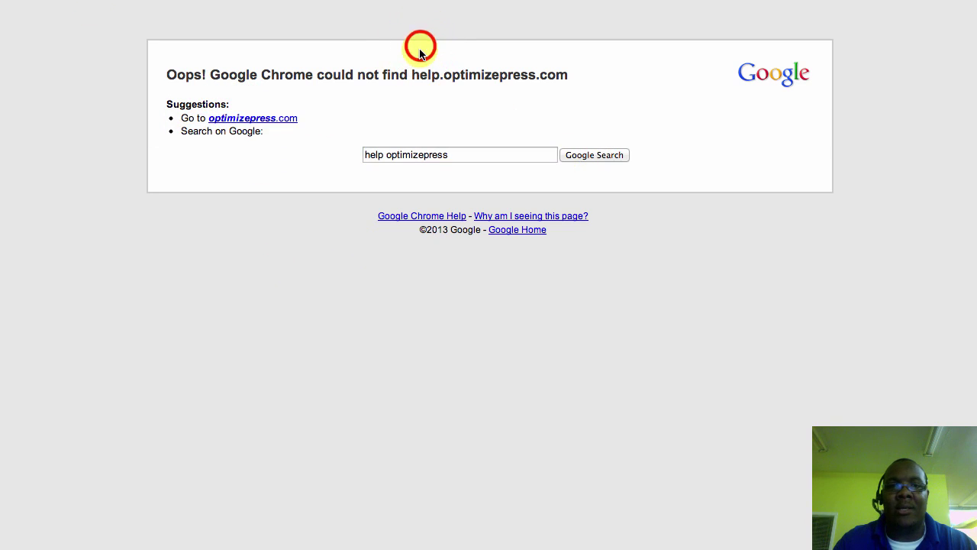
Return to the OptimizePress settings from the failed help page and open the Launch Suite
left_click(263, 1)
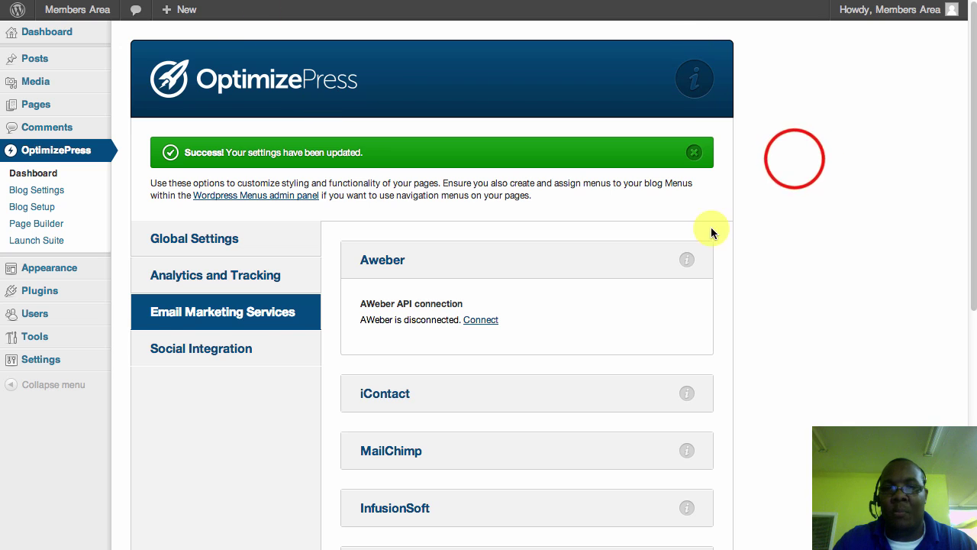
left_click(794, 160)
scroll(826, 266, "down", 6)
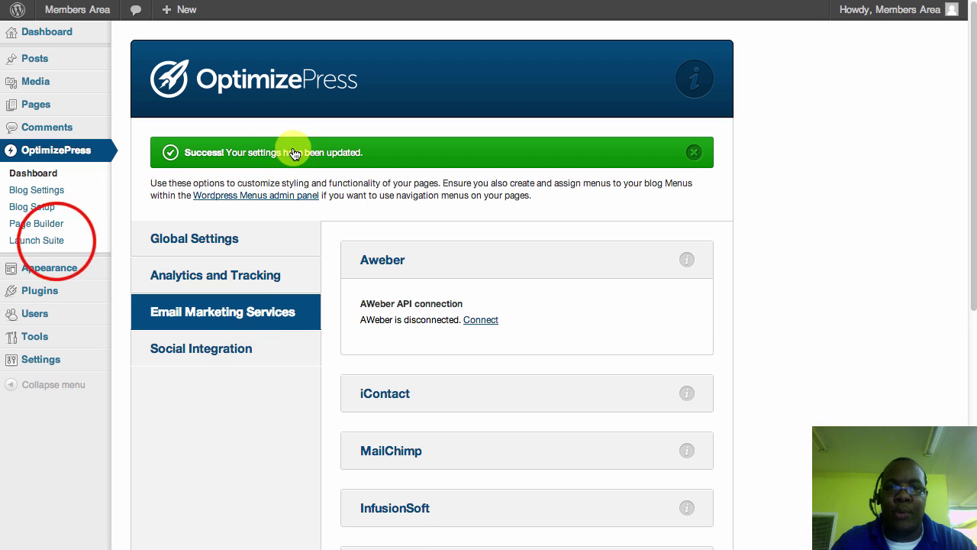
left_click(57, 242)
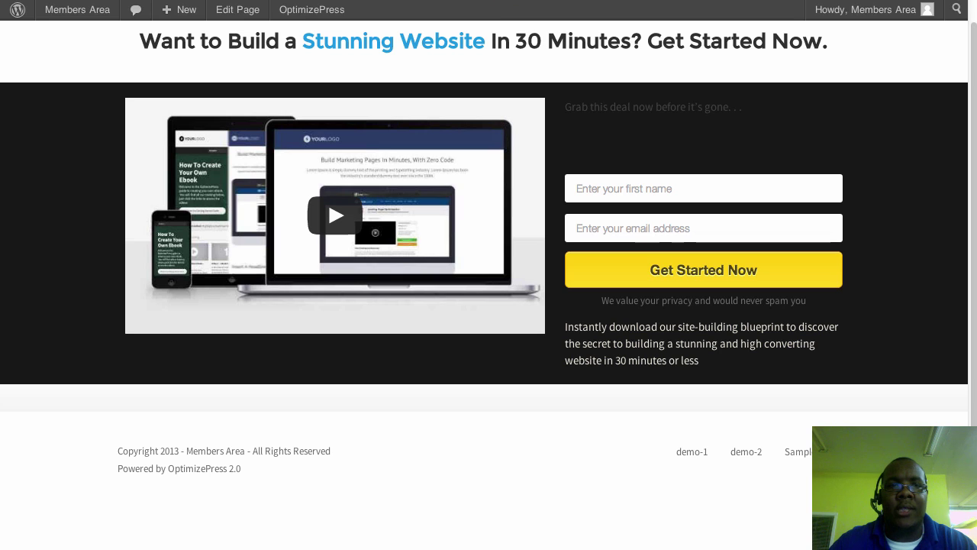
Go to the OptimizePress members' Basics Training page on optimizehub.com and open the ClubHouse from there
key("super+l")
type("o")
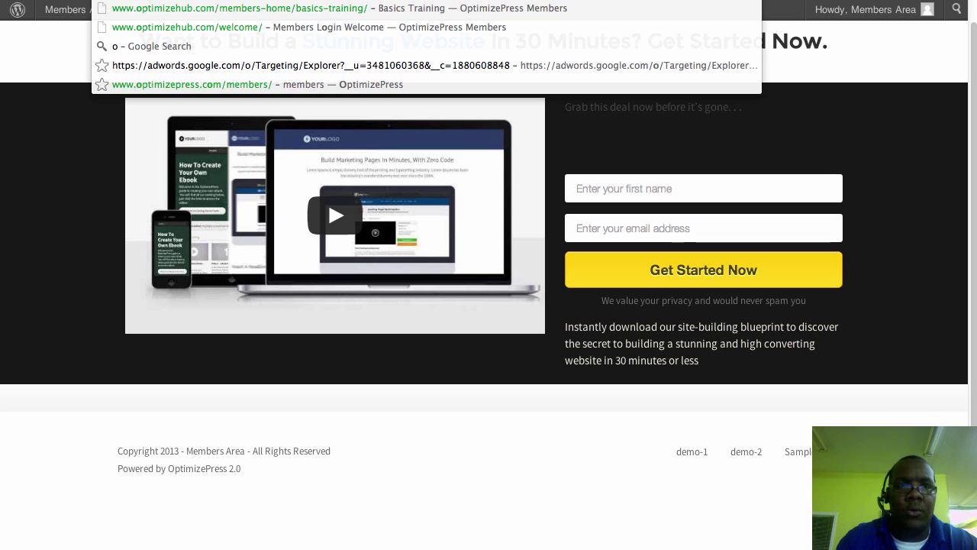
key("Escape")
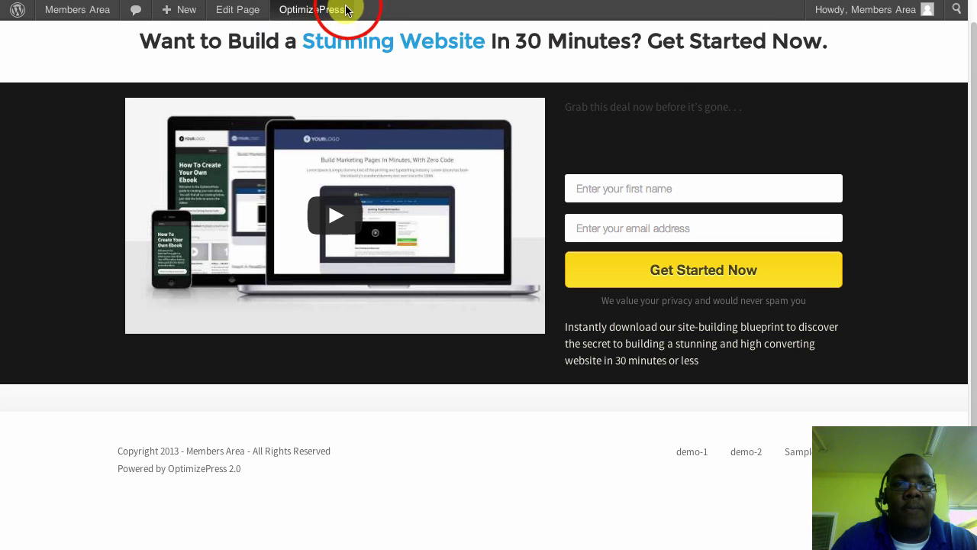
key("Return")
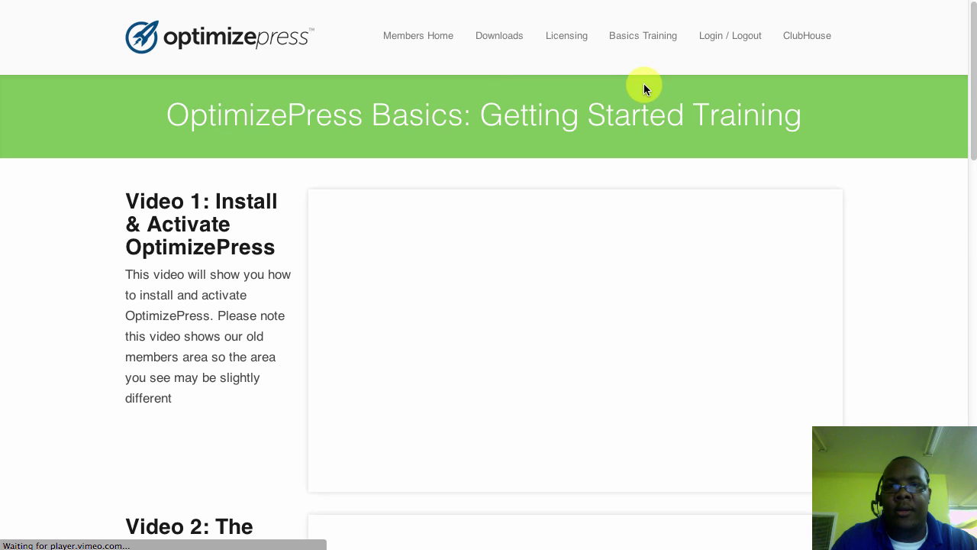
left_click(800, 36)
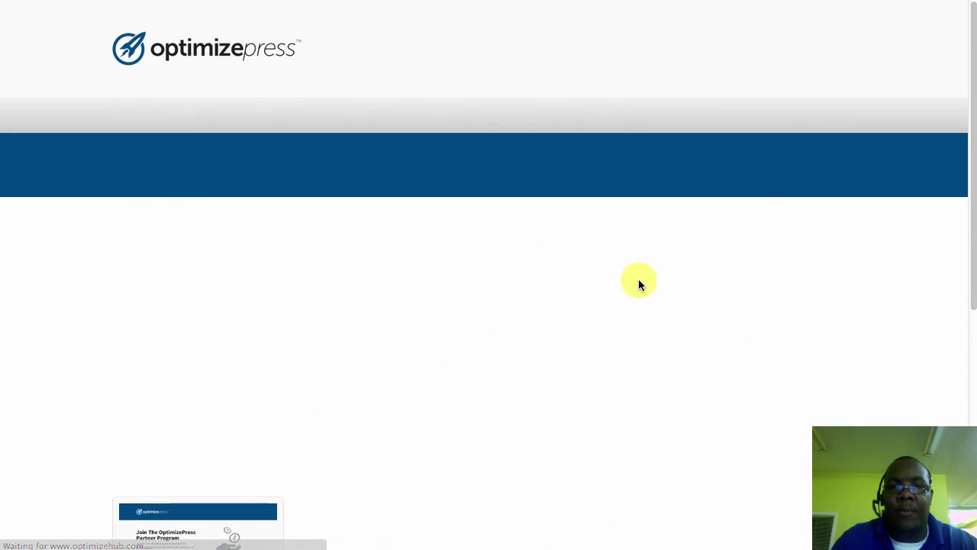
Look over the ClubHouse page and its Members Only Templates section
scroll(347, 356, "down", 4)
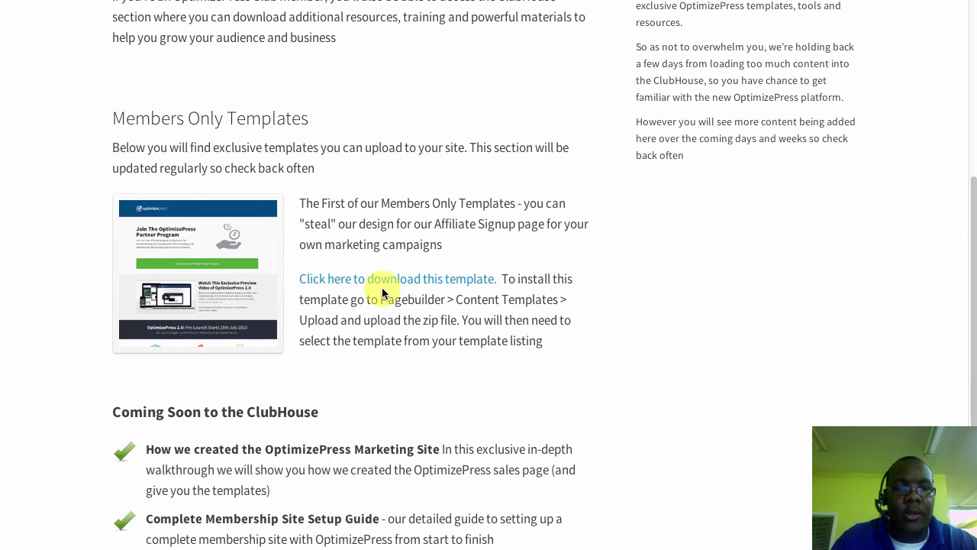
scroll(382, 283, "down", 2)
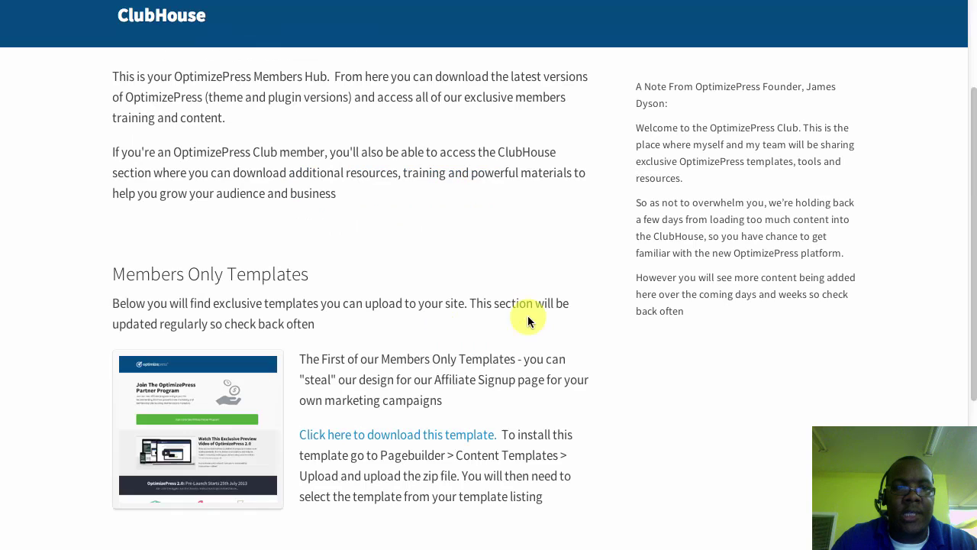
scroll(442, 325, "up", 4)
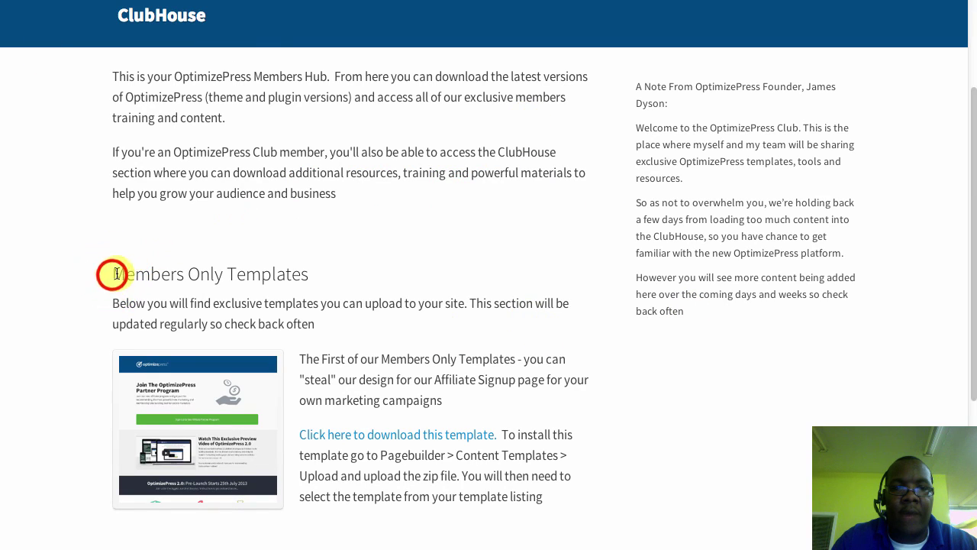
left_click_drag(111, 273, 358, 277)
left_click(451, 243)
scroll(587, 299, "down", 3)
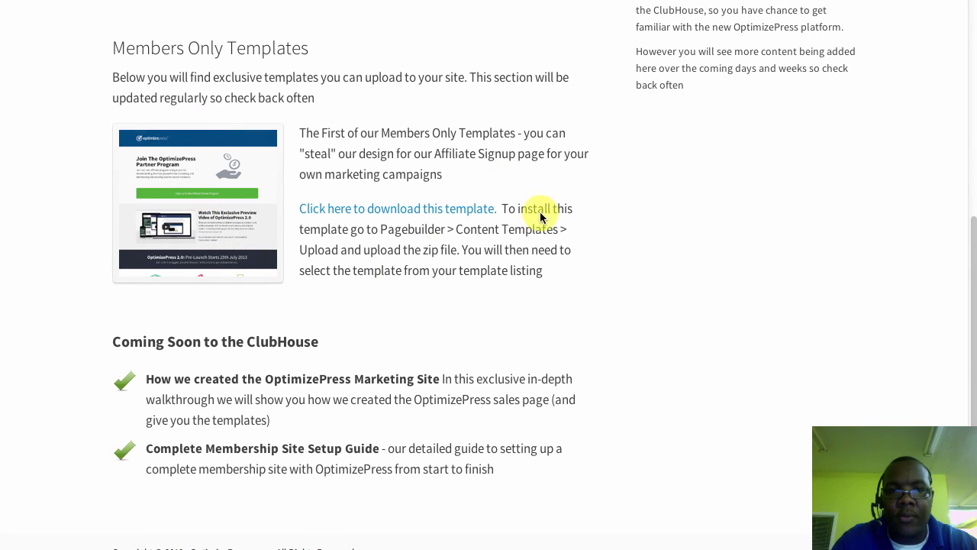
Read the instructions for downloading the members-only template and installing it through Pagebuilder's Content Templates upload
left_click_drag(350, 229, 557, 232)
left_click(582, 257)
left_click(497, 208)
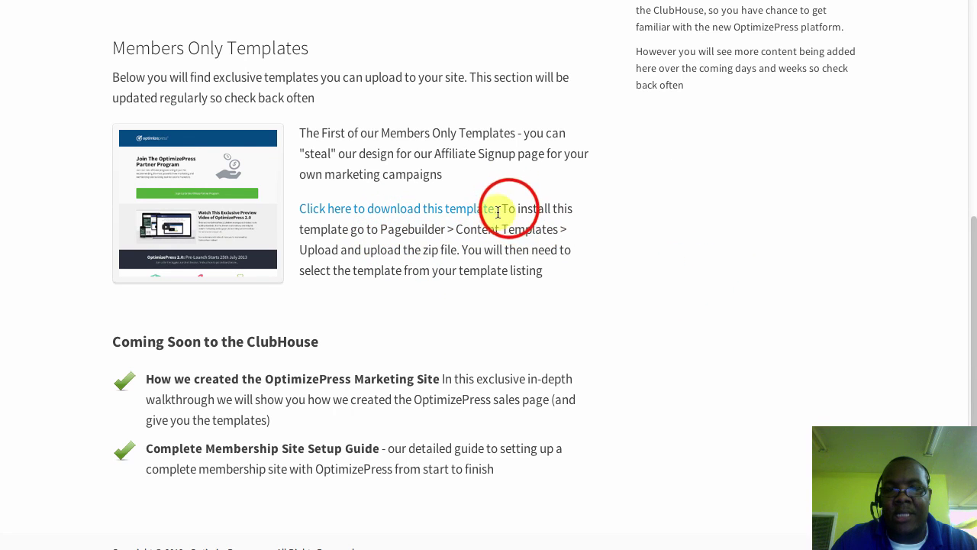
left_click_drag(509, 208, 496, 246)
left_click(715, 277)
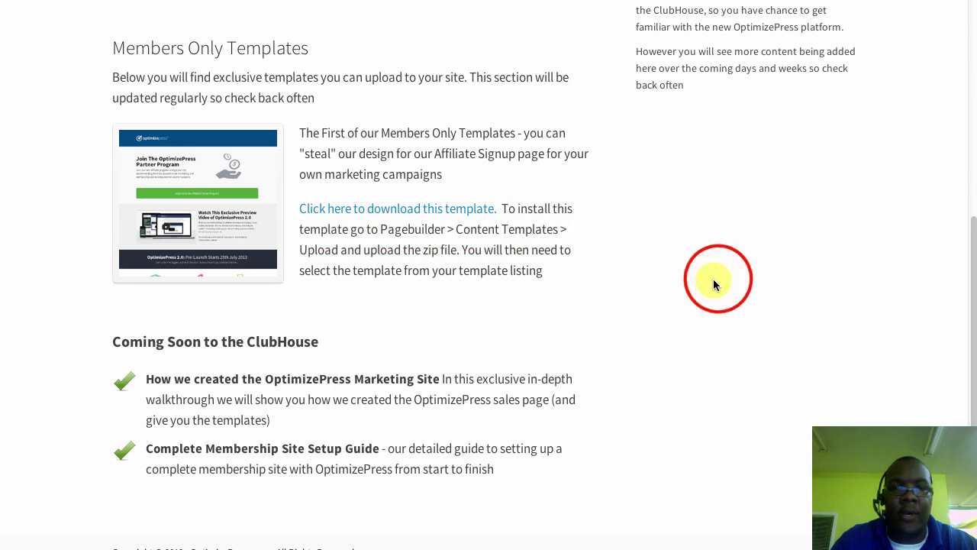
Read the founder's welcome note beside the ClubHouse introduction
scroll(692, 286, "up", 5)
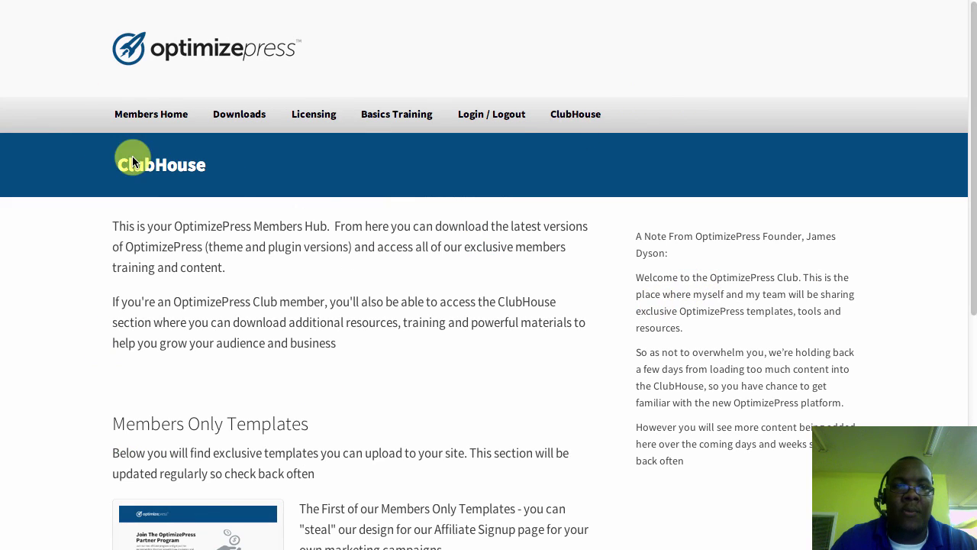
scroll(588, 224, "down", 3)
scroll(588, 224, "up", 3)
left_click(631, 217)
left_click_drag(638, 241, 761, 455)
left_click(759, 456)
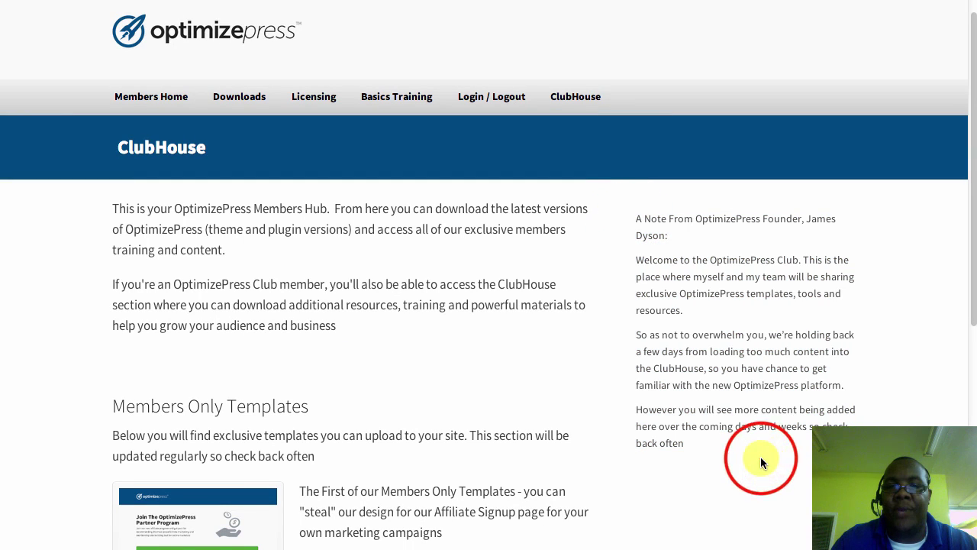
Review the Coming Soon to the ClubHouse list, and return to the Launch Suite page in the WordPress admin
scroll(519, 263, "down", 5)
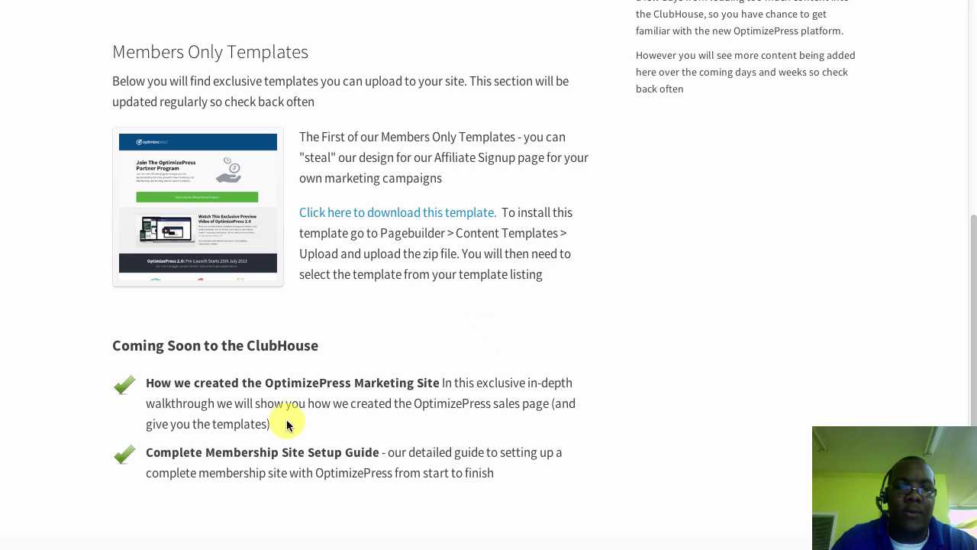
left_click_drag(500, 481, 98, 338)
scroll(760, 334, "up", 3)
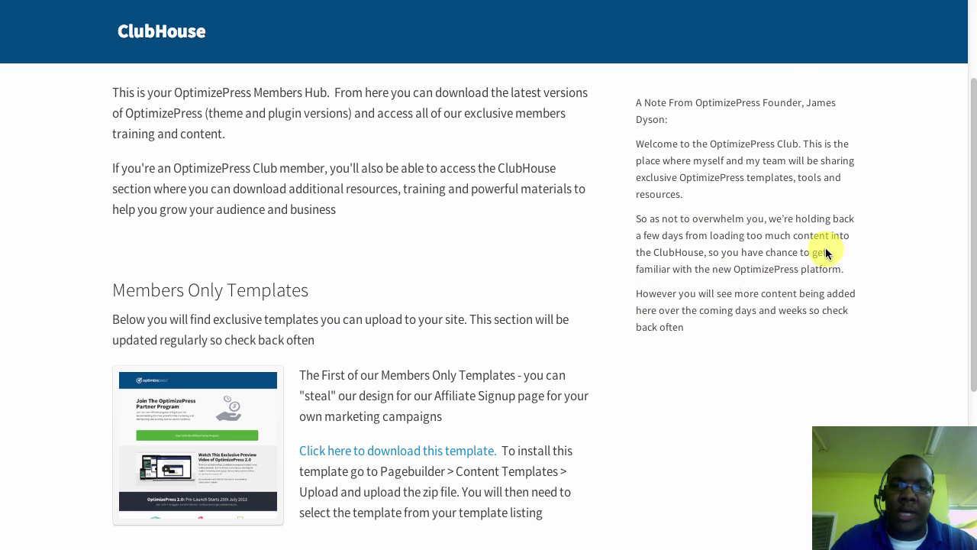
scroll(689, 328, "down", 1)
scroll(689, 328, "down", 3)
left_click(707, 401)
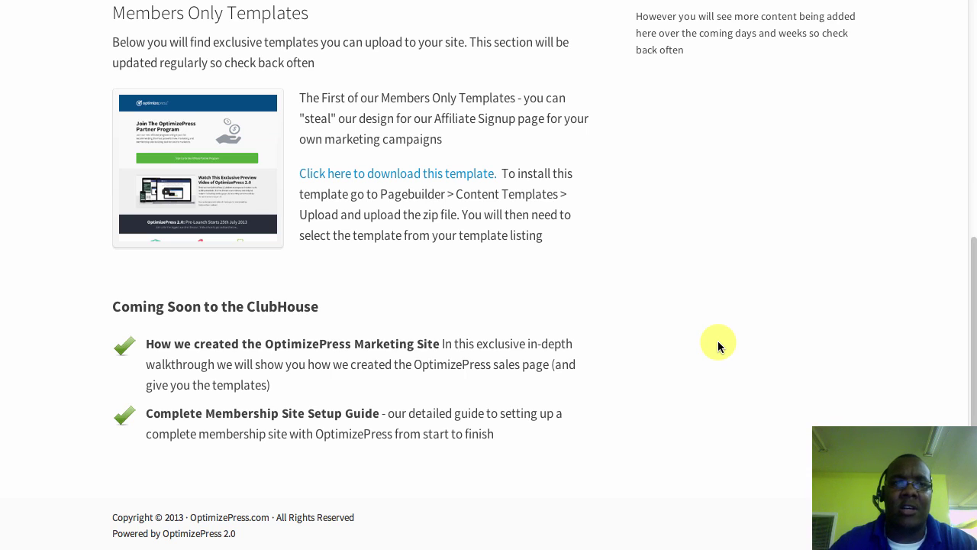
left_click(267, 0)
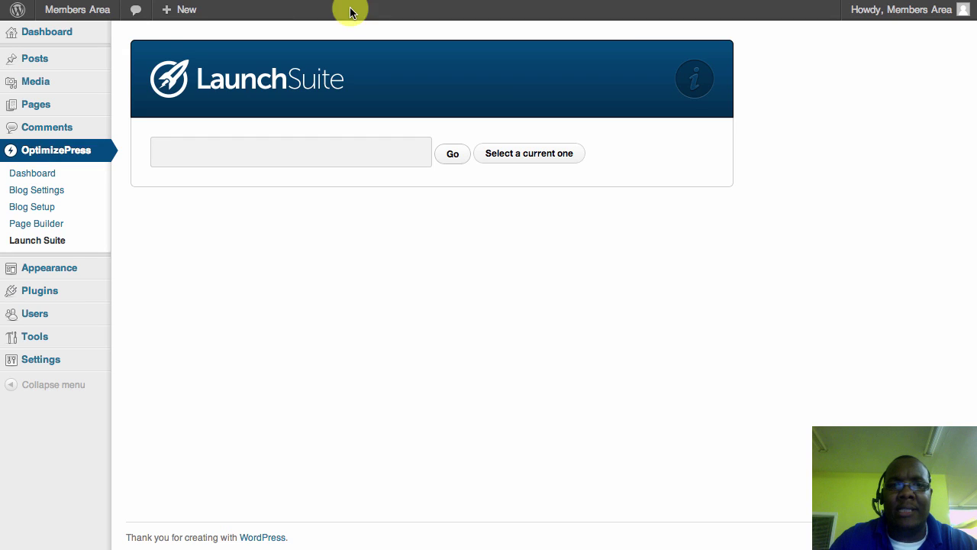